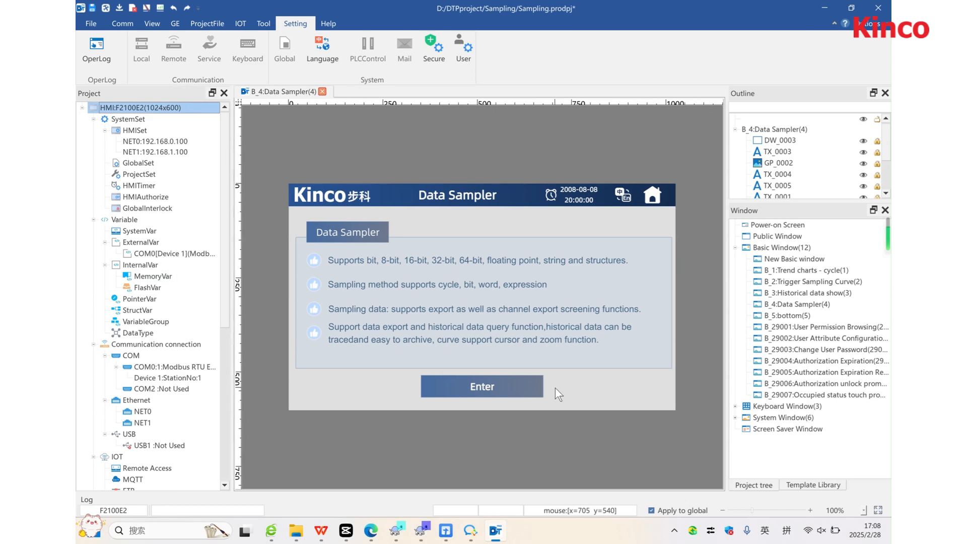
Open the project's Sample settings and start a new data sampling entry.
{"action": "scroll", "coordinate": [192, 342], "scroll_direction": "down", "scroll_amount": 5}
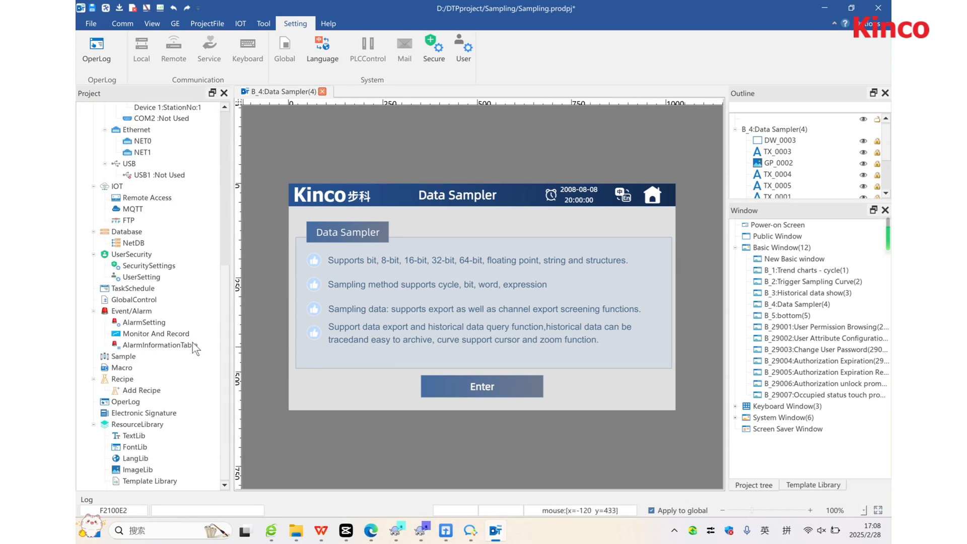
{"action": "left_click", "coordinate": [127, 357]}
{"action": "double_click", "coordinate": [126, 357]}
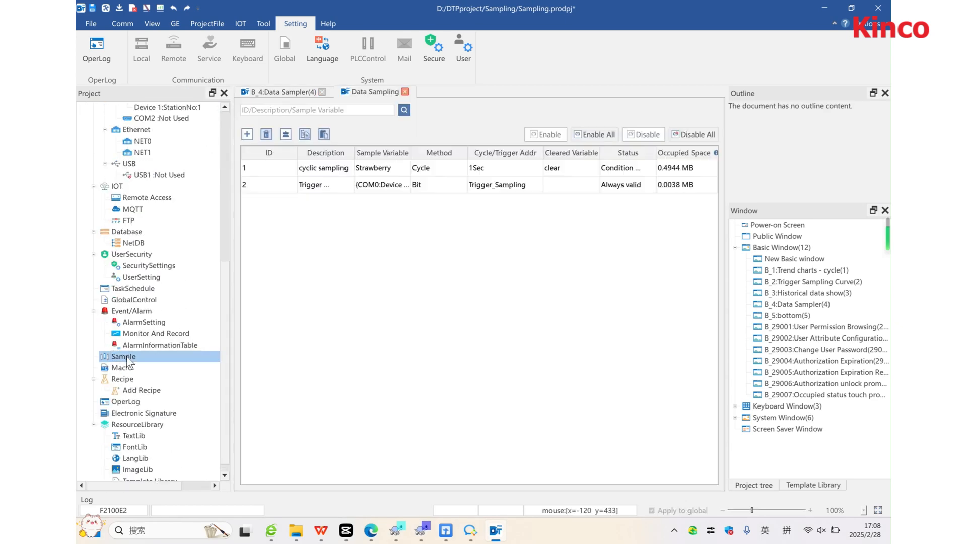
{"action": "left_click", "coordinate": [303, 184]}
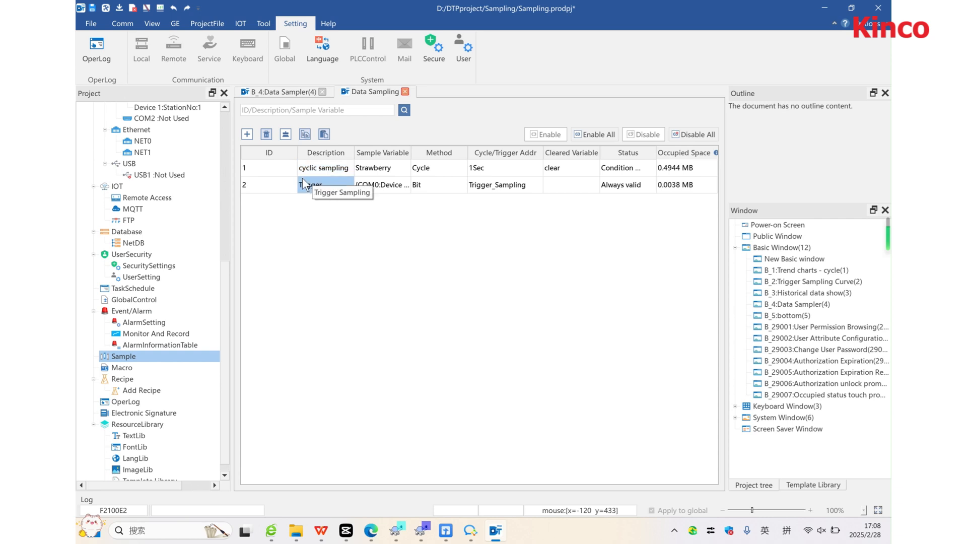
{"action": "left_click", "coordinate": [247, 134]}
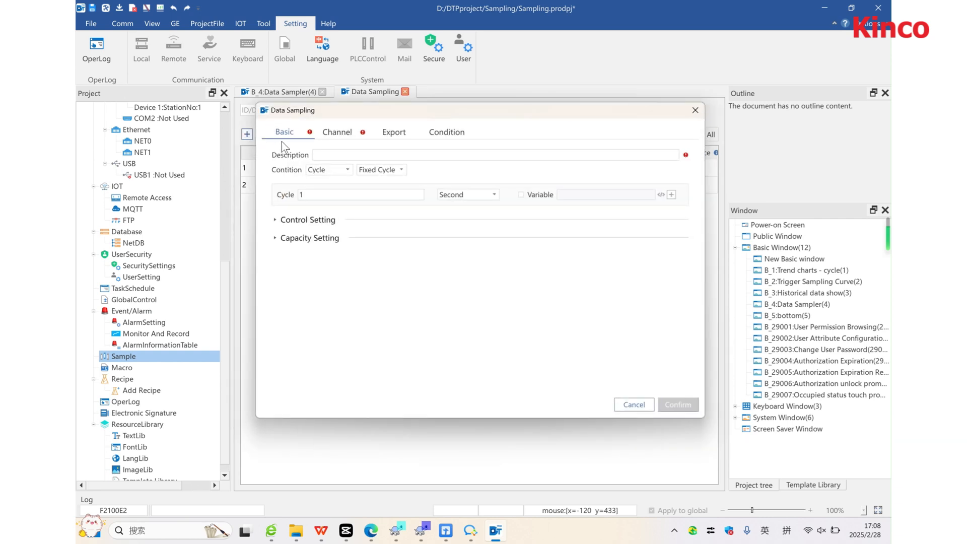
Enter 123 as the sampling description and use Cycle with Fixed Cycle as the condition.
{"action": "left_click", "coordinate": [323, 155]}
{"action": "type", "text": "1"}
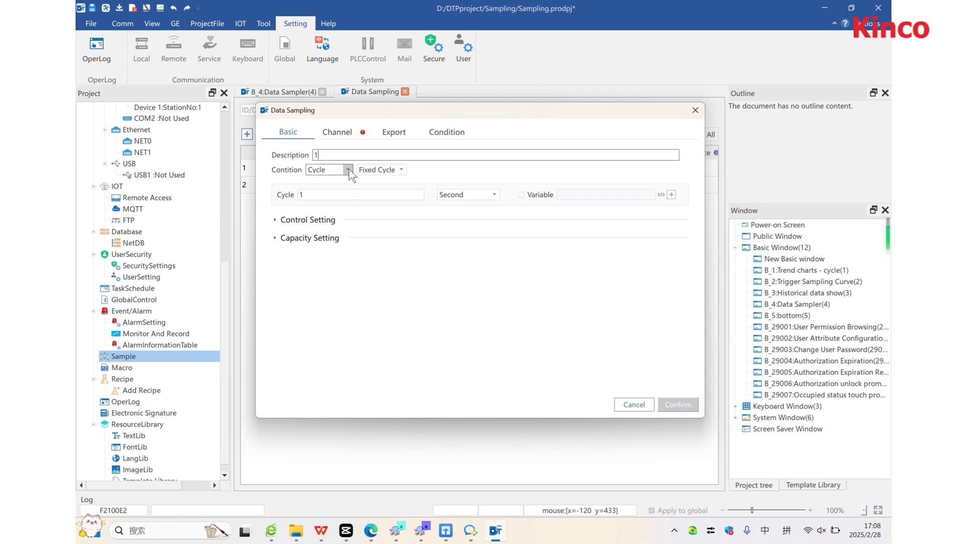
{"action": "type", "text": "23"}
{"action": "left_click", "coordinate": [346, 170]}
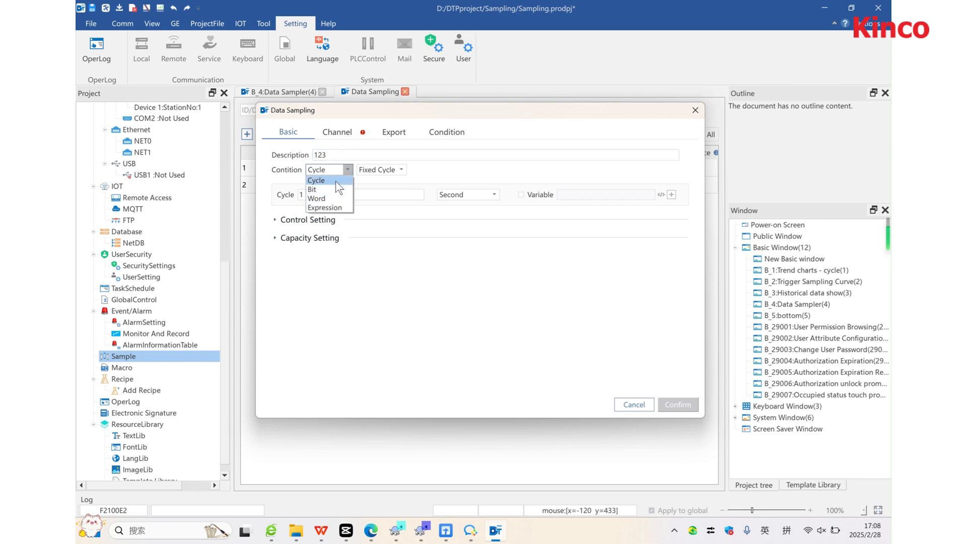
{"action": "left_click", "coordinate": [337, 180]}
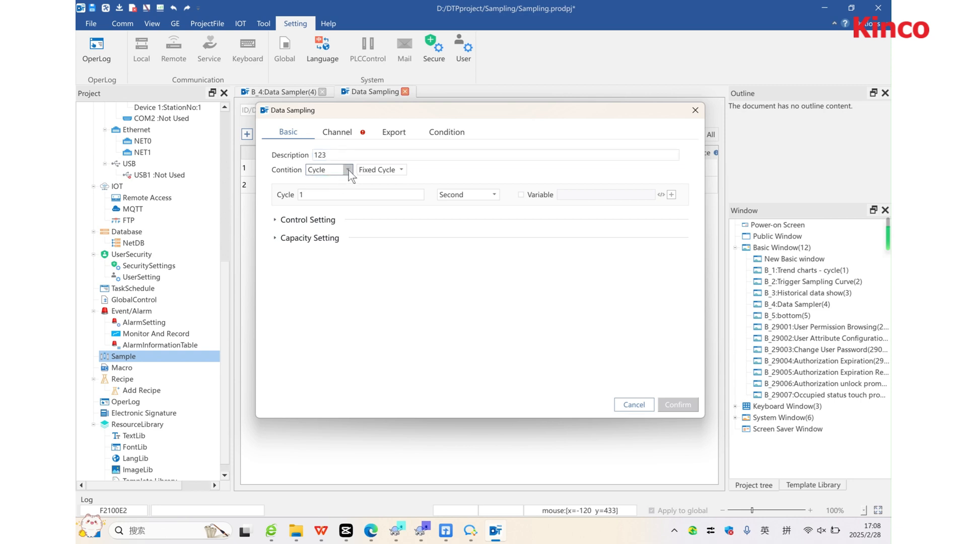
{"action": "left_click", "coordinate": [401, 170]}
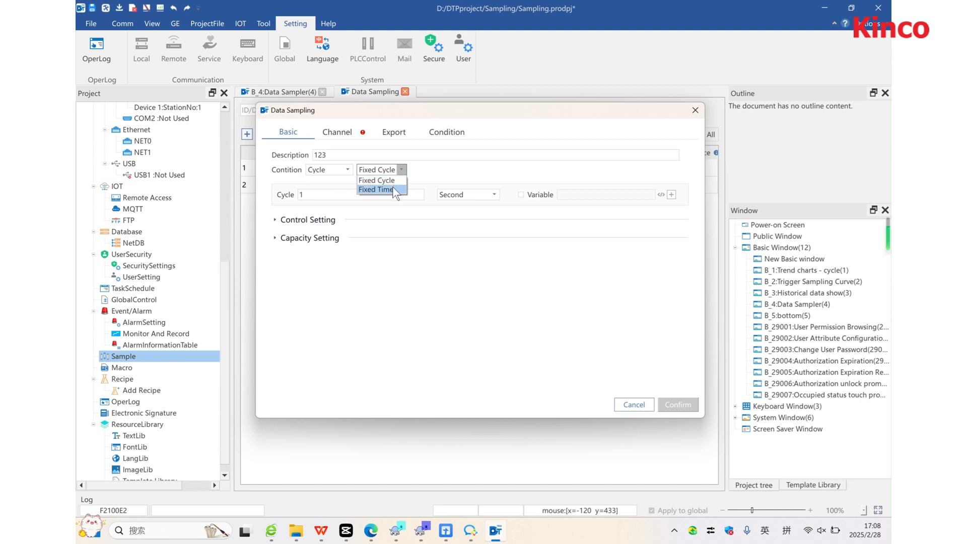
{"action": "left_click", "coordinate": [400, 170]}
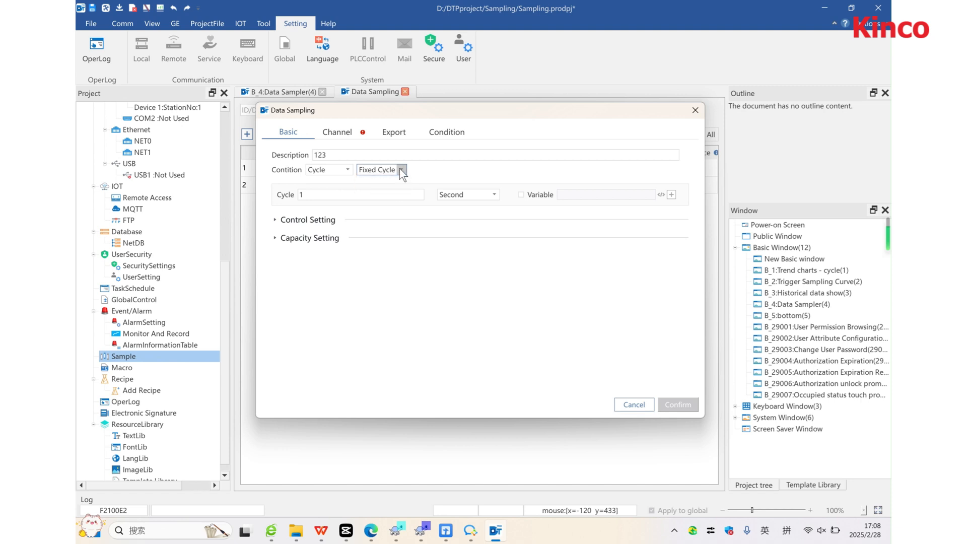
Try 100Millisecond as the fixed cycle's unit and restore it to Second.
{"action": "left_click", "coordinate": [305, 195]}
{"action": "left_click", "coordinate": [485, 195]}
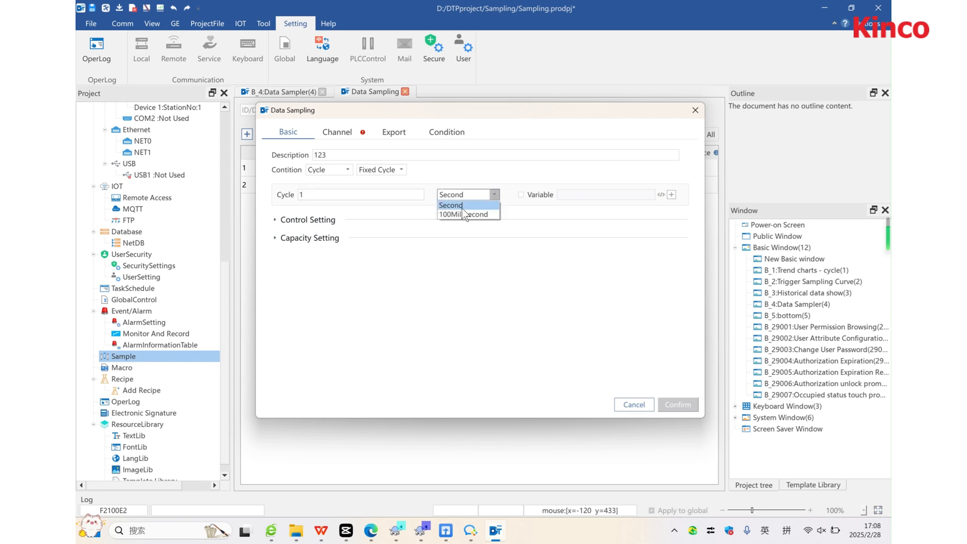
{"action": "left_click", "coordinate": [464, 214]}
{"action": "left_click", "coordinate": [486, 193]}
{"action": "left_click", "coordinate": [472, 206]}
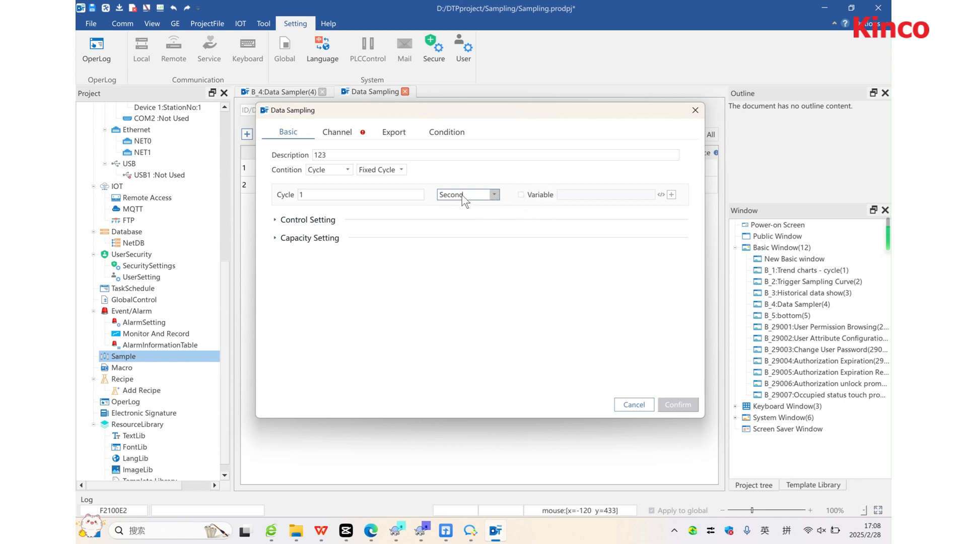
Switch the cycle condition to Fixed Time and set its stop time to 00 hour, 20 minute, 20 second.
{"action": "left_click", "coordinate": [382, 169]}
{"action": "left_click", "coordinate": [379, 186]}
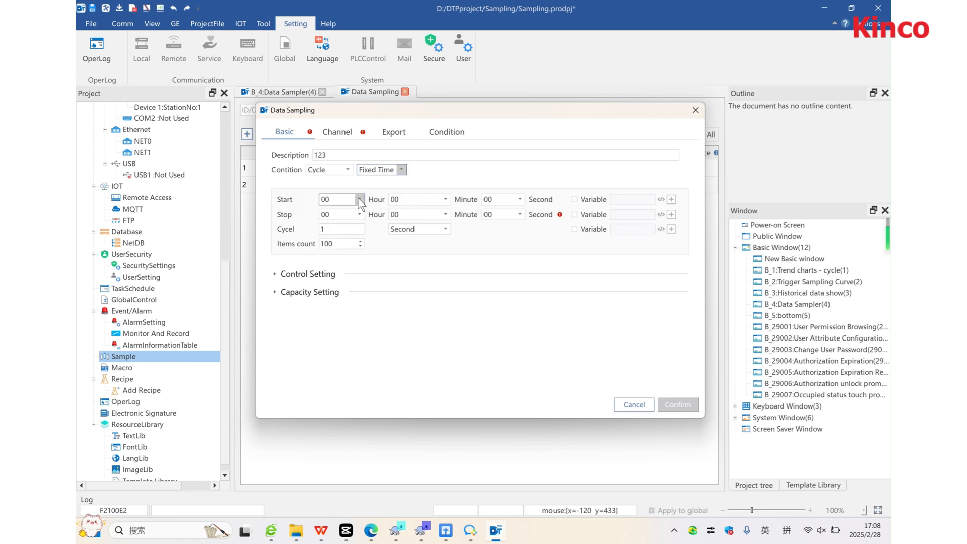
{"action": "left_click", "coordinate": [519, 214]}
{"action": "scroll", "coordinate": [510, 271], "scroll_direction": "down", "scroll_amount": 5}
{"action": "left_click", "coordinate": [487, 270]}
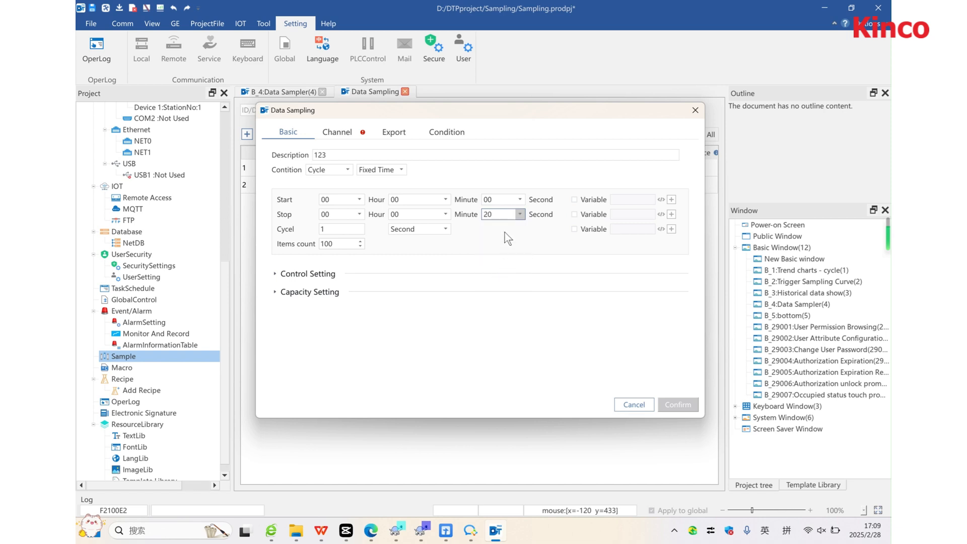
{"action": "left_click", "coordinate": [446, 214]}
{"action": "scroll", "coordinate": [438, 242], "scroll_direction": "down", "scroll_amount": 4}
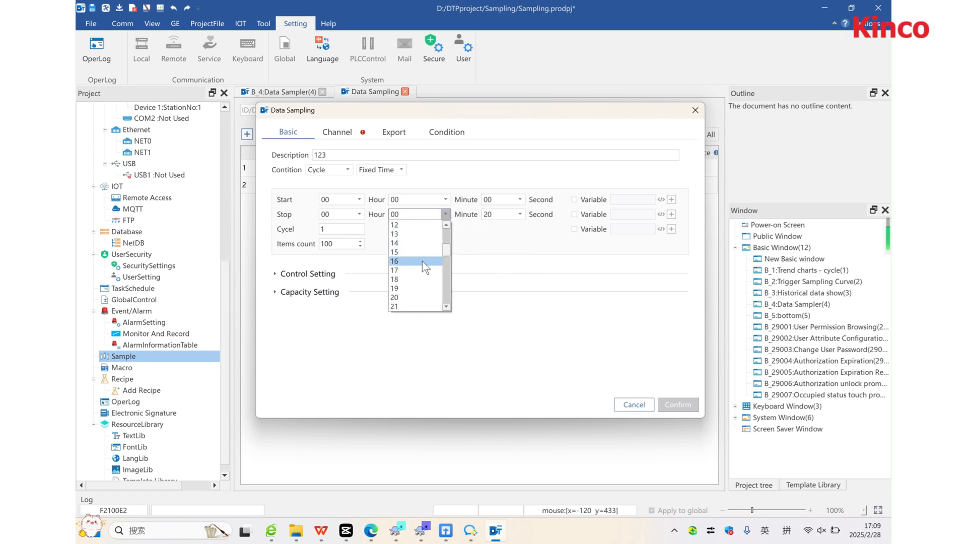
{"action": "left_click", "coordinate": [412, 297]}
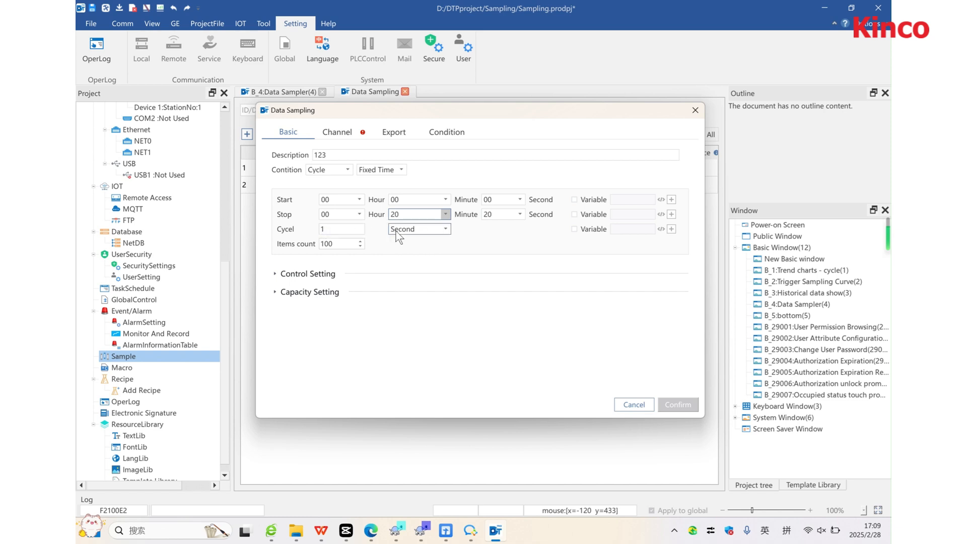
{"action": "left_click", "coordinate": [410, 231]}
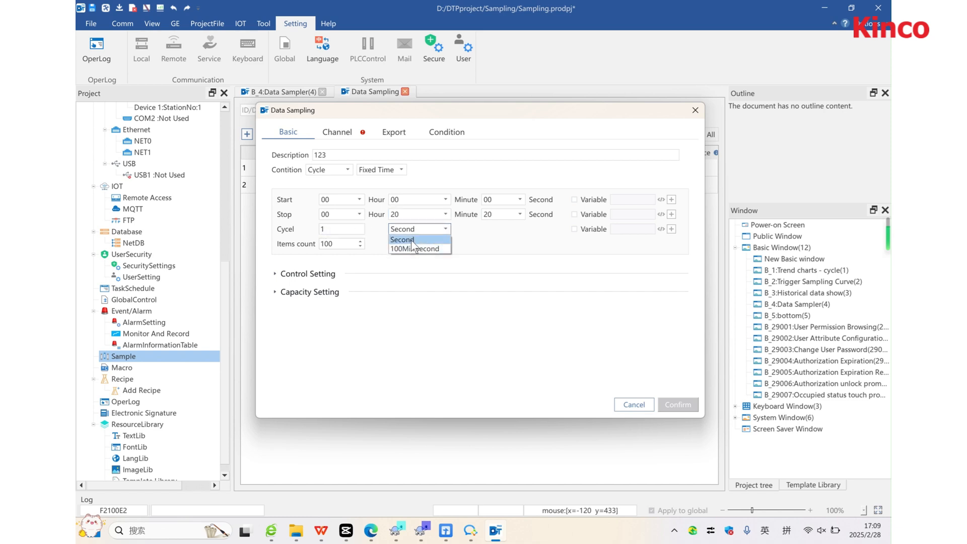
{"action": "left_click", "coordinate": [418, 230]}
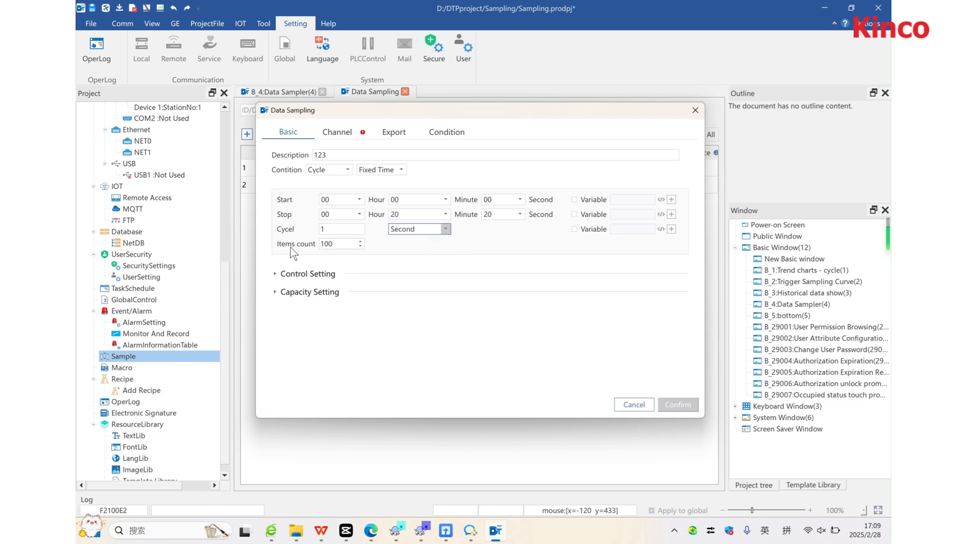
Try the Bit, Word and Expression sampling conditions in turn, and open the new expression settings without adding one.
{"action": "left_click", "coordinate": [337, 171]}
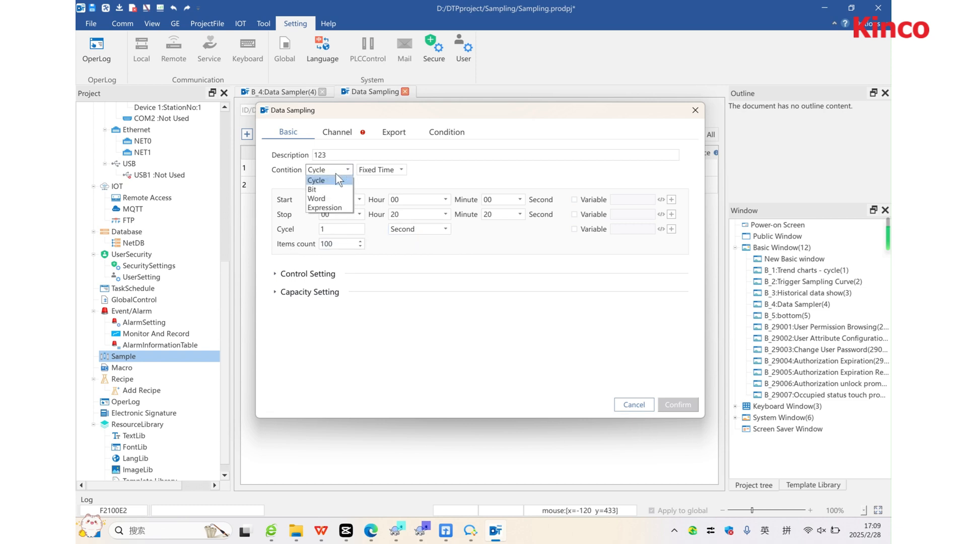
{"action": "left_click", "coordinate": [324, 189]}
{"action": "left_click", "coordinate": [329, 170]}
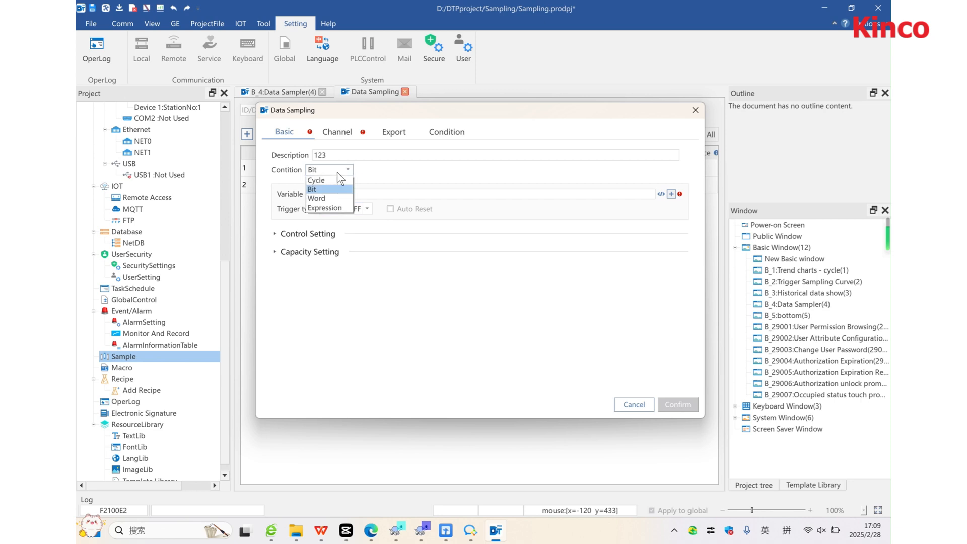
{"action": "left_click", "coordinate": [329, 198]}
{"action": "left_click", "coordinate": [348, 170]}
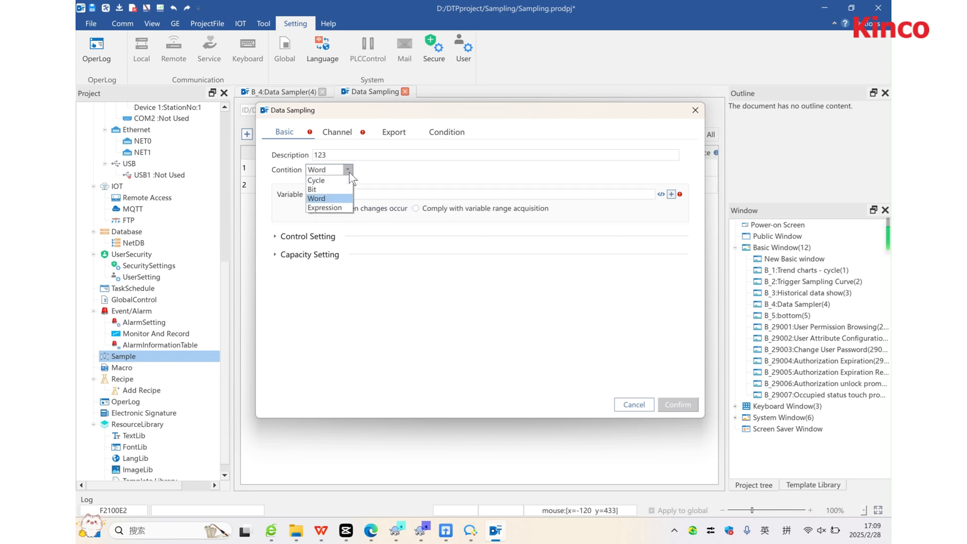
{"action": "left_click", "coordinate": [332, 206]}
{"action": "left_click", "coordinate": [284, 196]}
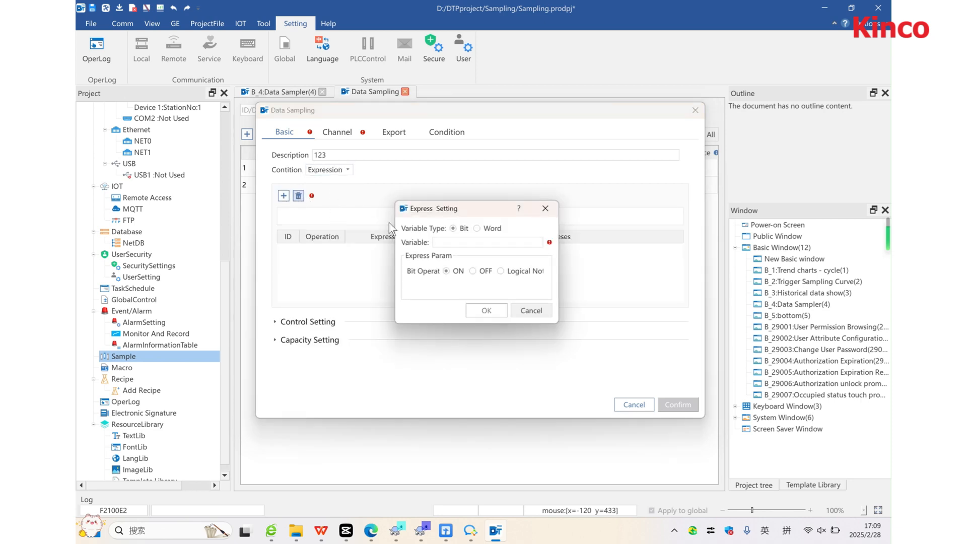
{"action": "left_click", "coordinate": [545, 208]}
Set the sampling condition back to Cycle with Fixed Cycle.
{"action": "left_click", "coordinate": [330, 170]}
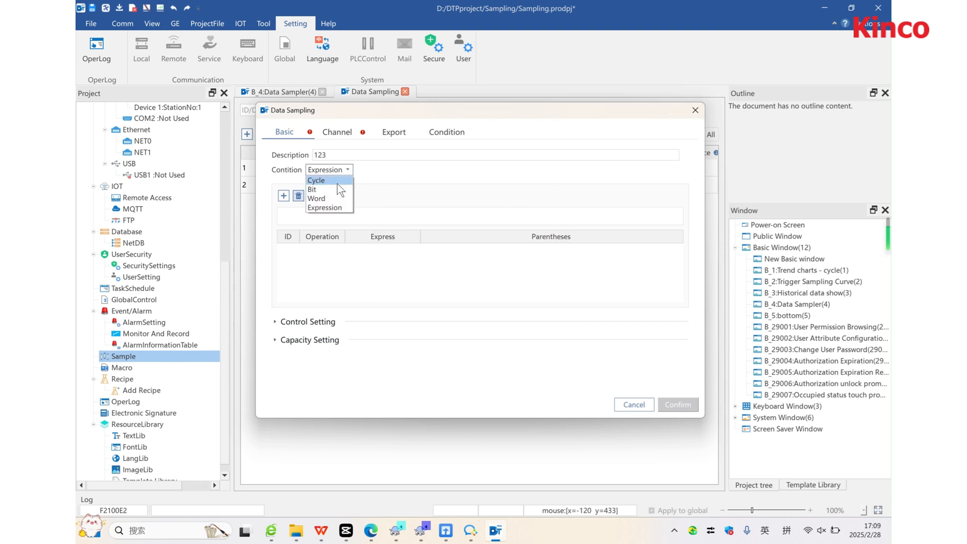
{"action": "left_click", "coordinate": [337, 180]}
{"action": "left_click", "coordinate": [381, 170]}
{"action": "left_click", "coordinate": [375, 190]}
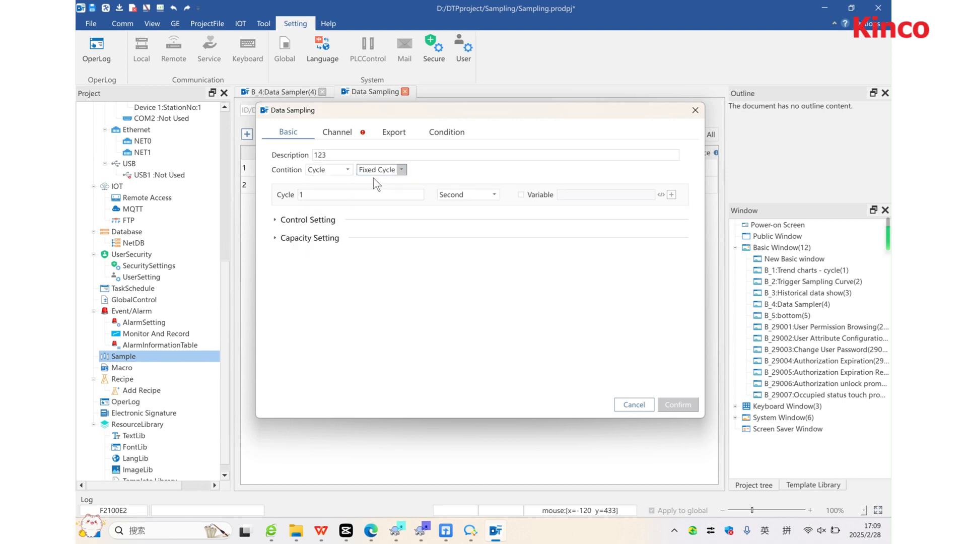
Expand the control settings, try enabling Clear control, and cancel its variable selection and disable it again.
{"action": "left_click", "coordinate": [276, 220]}
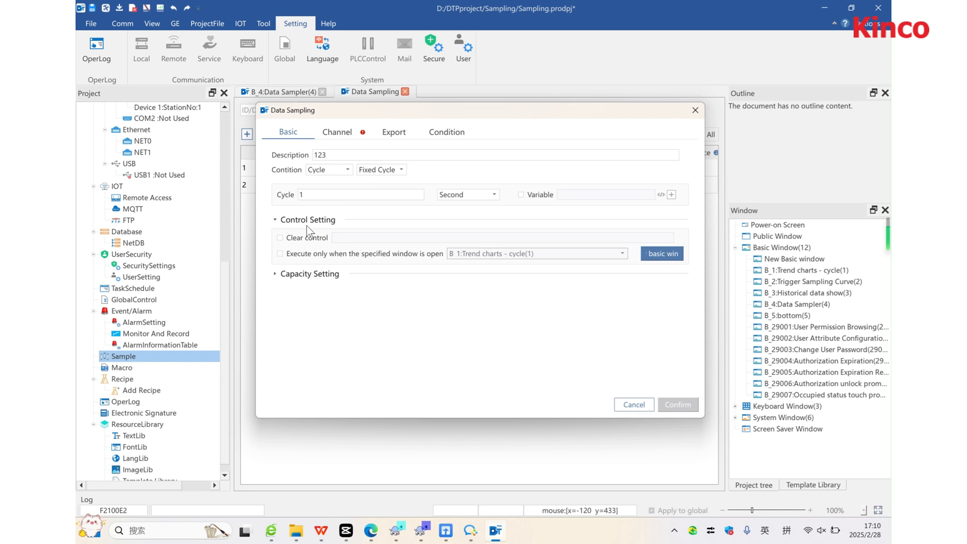
{"action": "left_click", "coordinate": [281, 238]}
{"action": "double_click", "coordinate": [445, 237]}
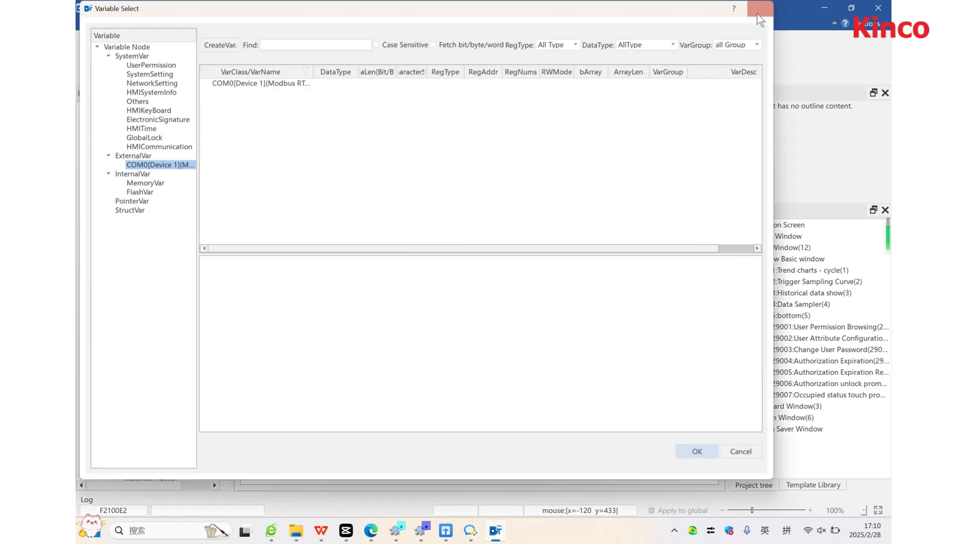
{"action": "left_click", "coordinate": [757, 13]}
{"action": "left_click", "coordinate": [280, 238]}
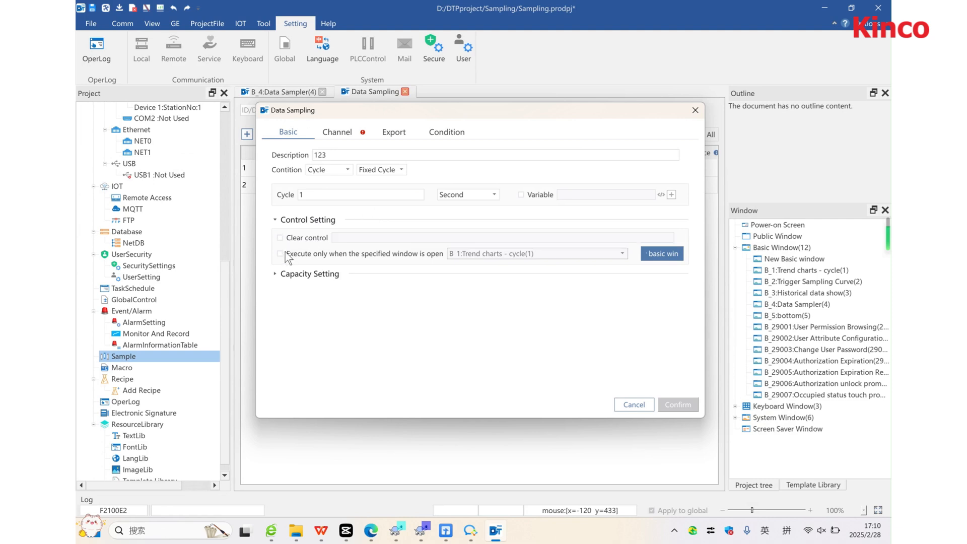
Try restricting execution to a specified open window, dismiss the new basic window dialog, and disable the restriction again.
{"action": "left_click", "coordinate": [281, 253]}
{"action": "left_click", "coordinate": [523, 253]}
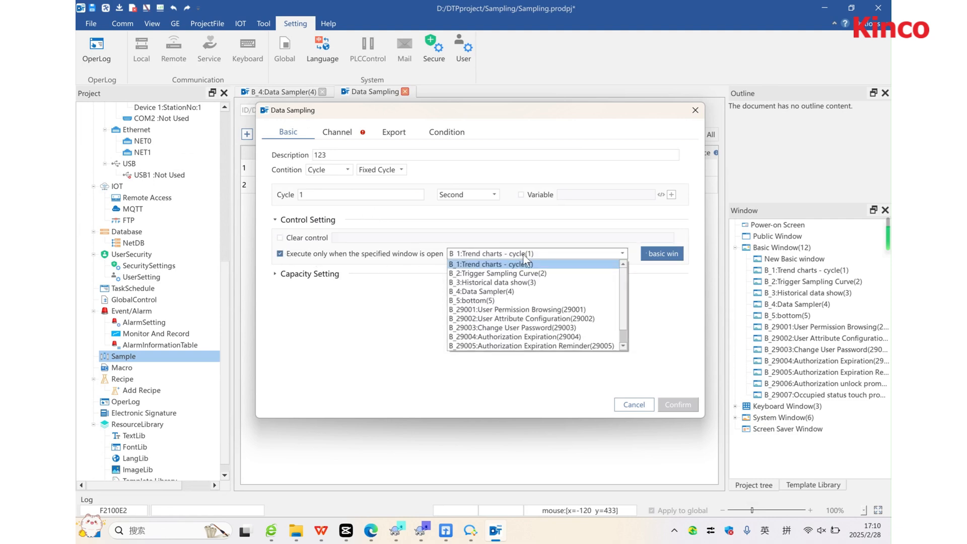
{"action": "left_click", "coordinate": [522, 252]}
{"action": "left_click", "coordinate": [664, 253]}
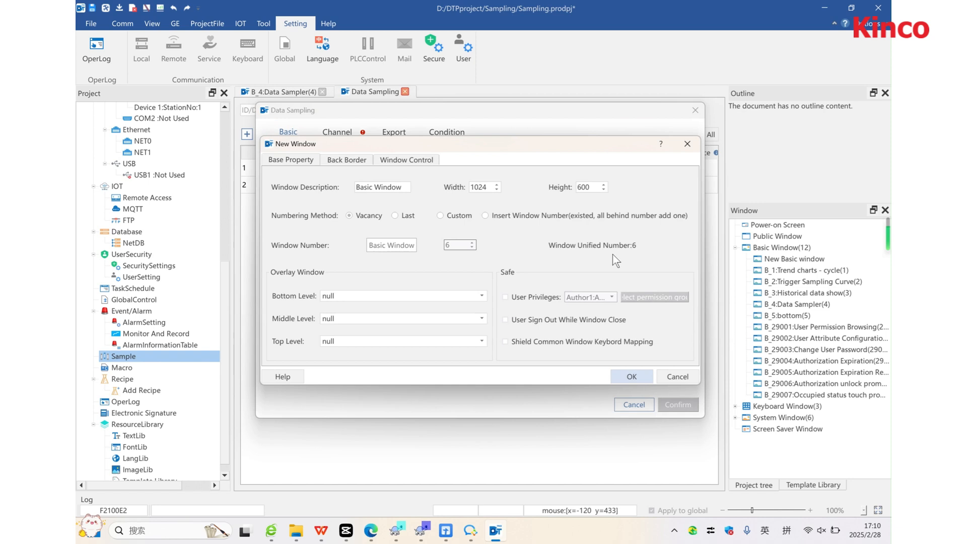
{"action": "left_click", "coordinate": [695, 145]}
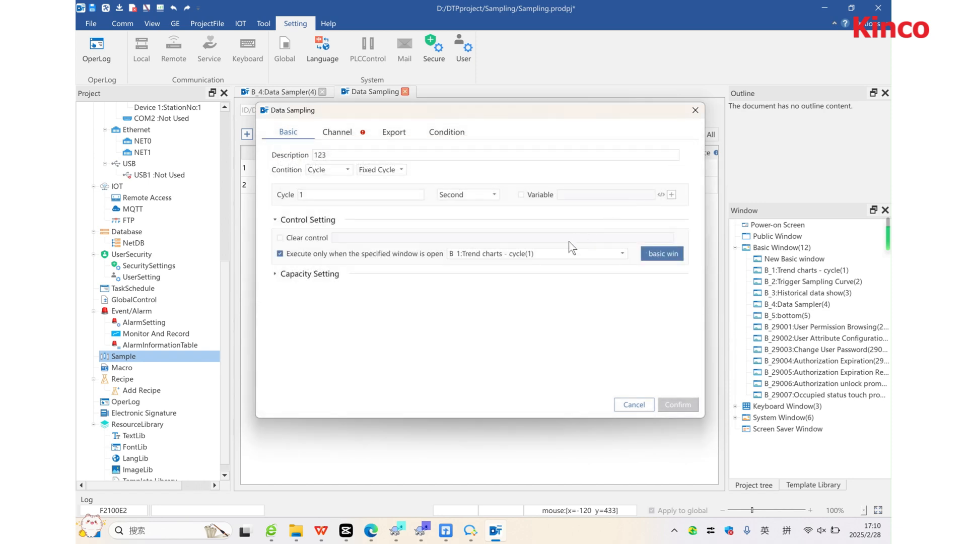
{"action": "left_click", "coordinate": [280, 254]}
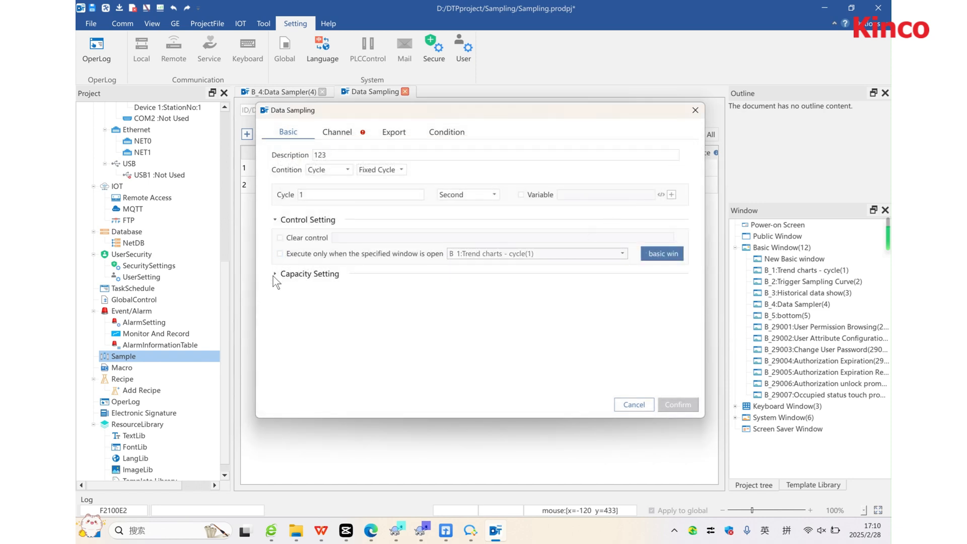
Expand the capacity settings, keep recording at 7 days, and choose Delete earlest for when the maximum is reached.
{"action": "left_click", "coordinate": [275, 275]}
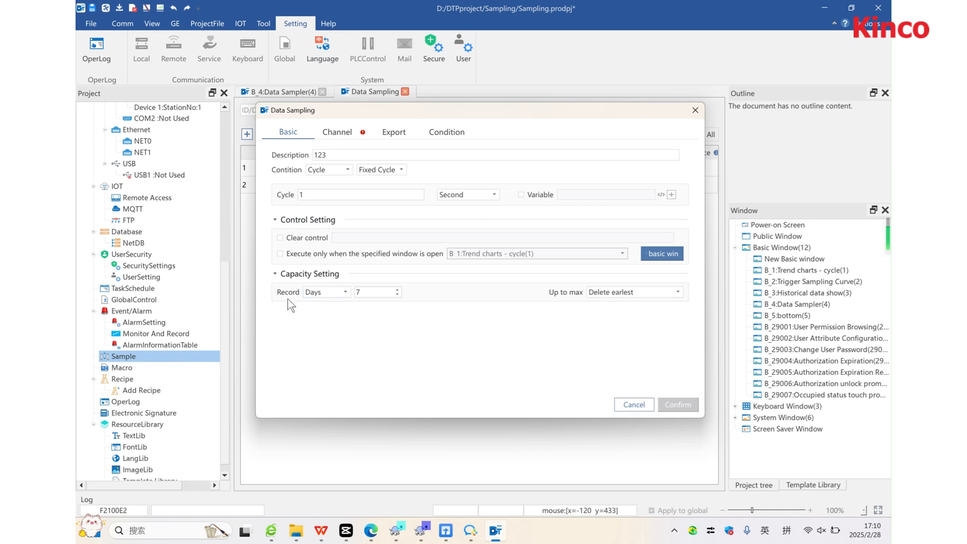
{"action": "left_click", "coordinate": [346, 292]}
{"action": "left_click", "coordinate": [348, 294]}
{"action": "left_click", "coordinate": [375, 294]}
{"action": "left_click", "coordinate": [618, 292]}
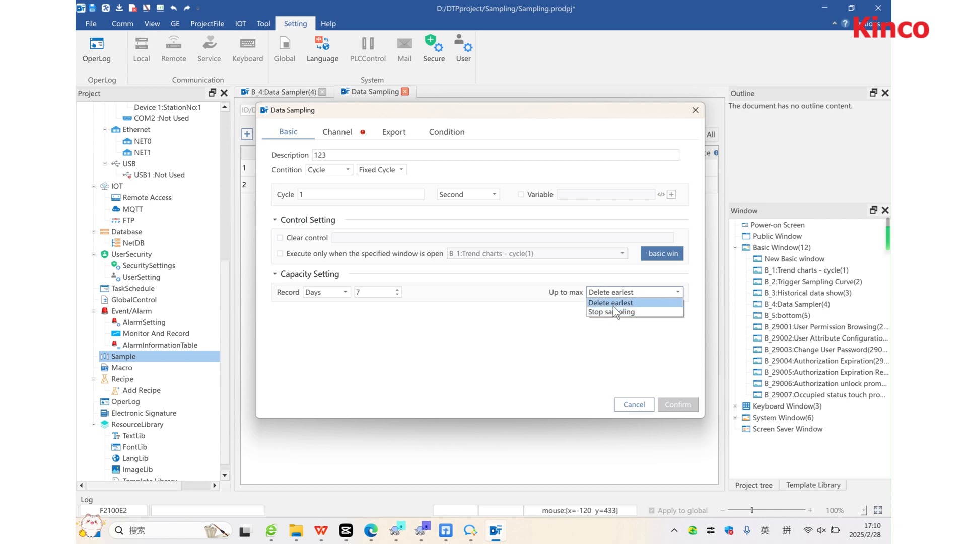
{"action": "left_click", "coordinate": [615, 303]}
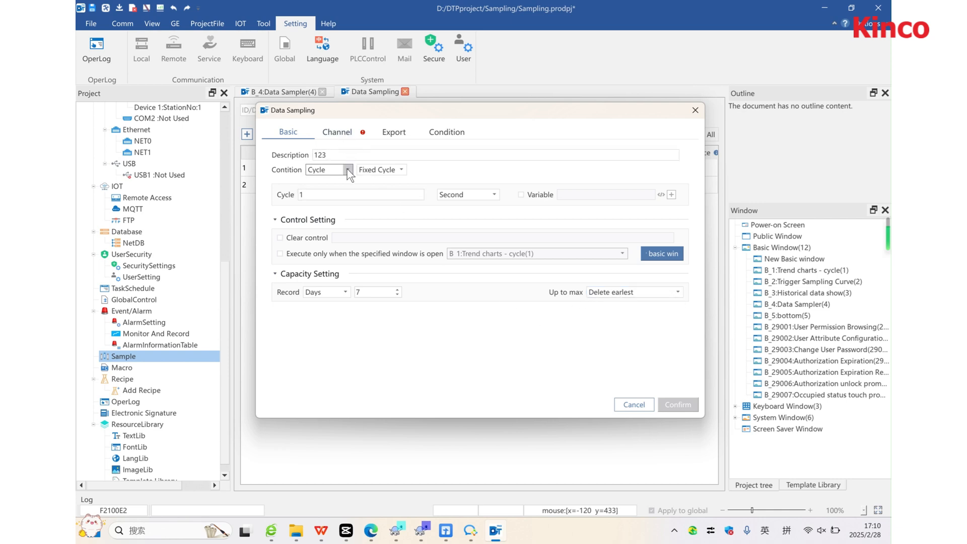
Add two channels to the new sampling entry and delete the second one.
{"action": "left_click", "coordinate": [344, 134]}
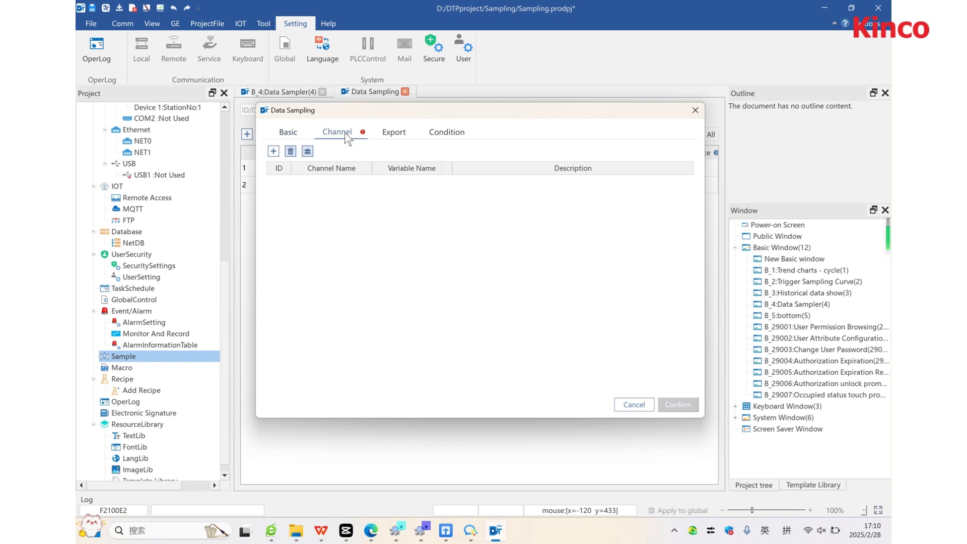
{"action": "left_click", "coordinate": [274, 151]}
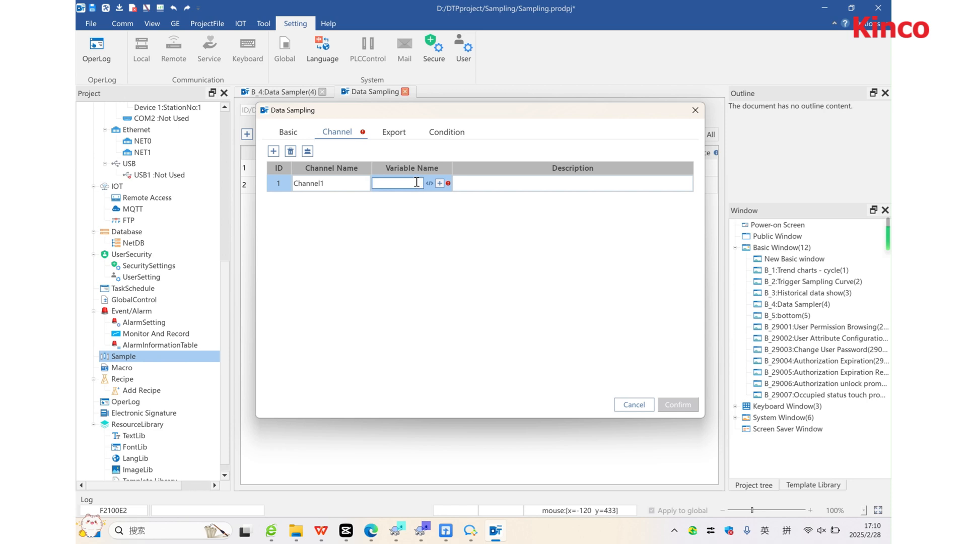
{"action": "left_click", "coordinate": [274, 151]}
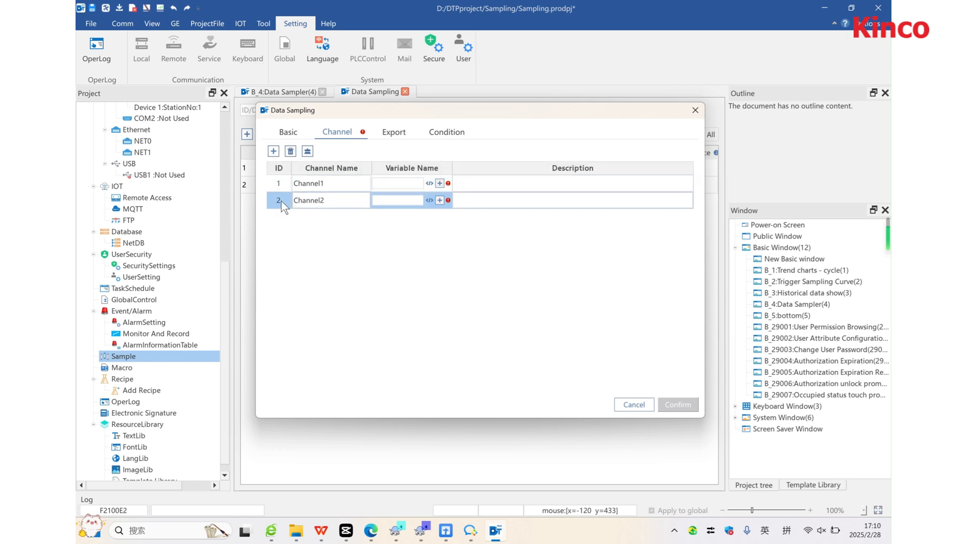
{"action": "left_click", "coordinate": [291, 152]}
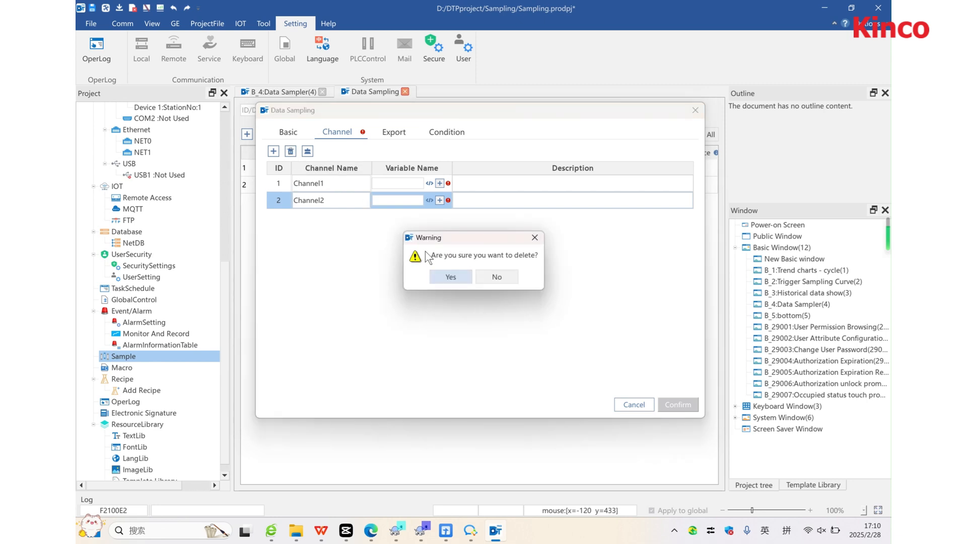
{"action": "left_click", "coordinate": [450, 277]}
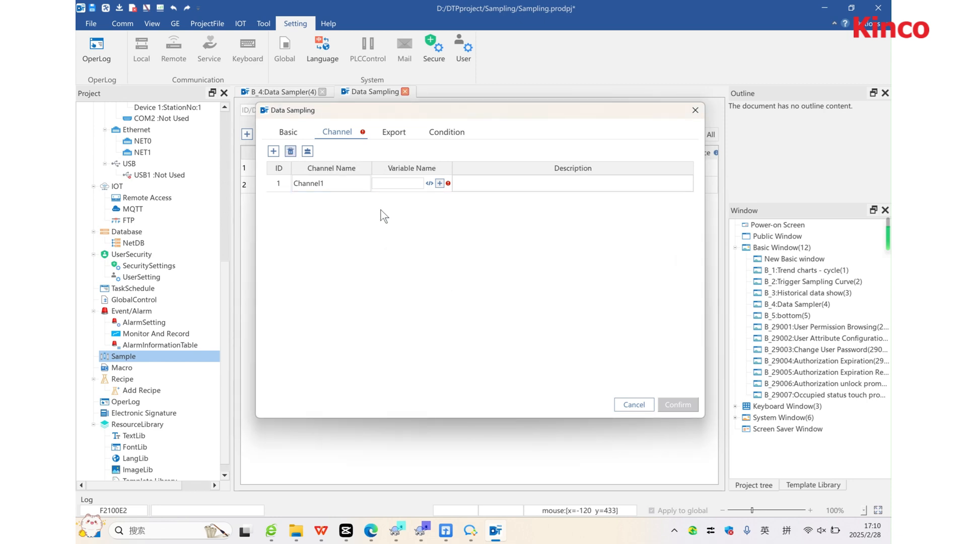
Enable export for the sampling entry, keeping HMI as the exported device and sample as the exported folder.
{"action": "left_click", "coordinate": [400, 134]}
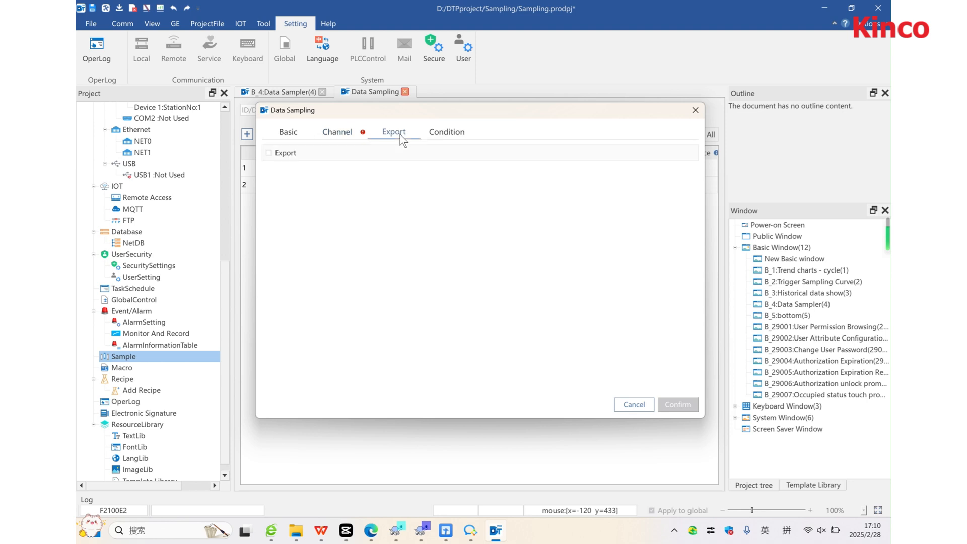
{"action": "left_click", "coordinate": [268, 153]}
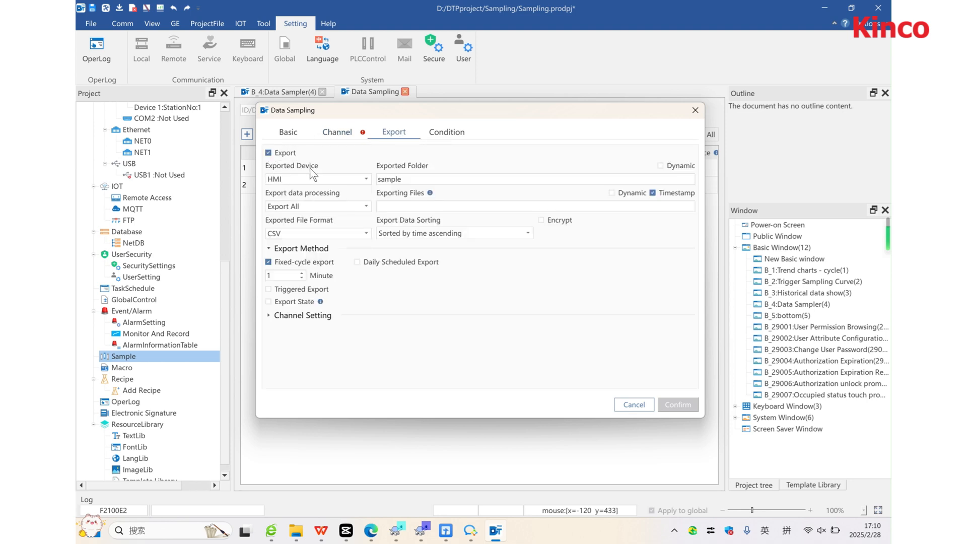
{"action": "left_click", "coordinate": [302, 179]}
{"action": "left_click", "coordinate": [295, 188]}
{"action": "left_click_drag", "start_coordinate": [437, 181], "coordinate": [373, 180]}
{"action": "left_click", "coordinate": [406, 179]}
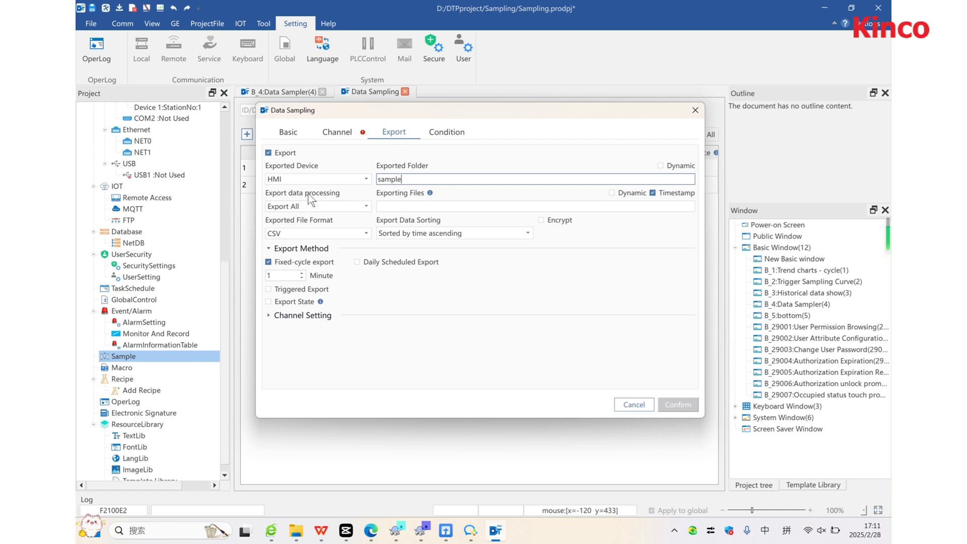
Keep Export All as the export data processing and CSV as the exported file format.
{"action": "left_click", "coordinate": [331, 206]}
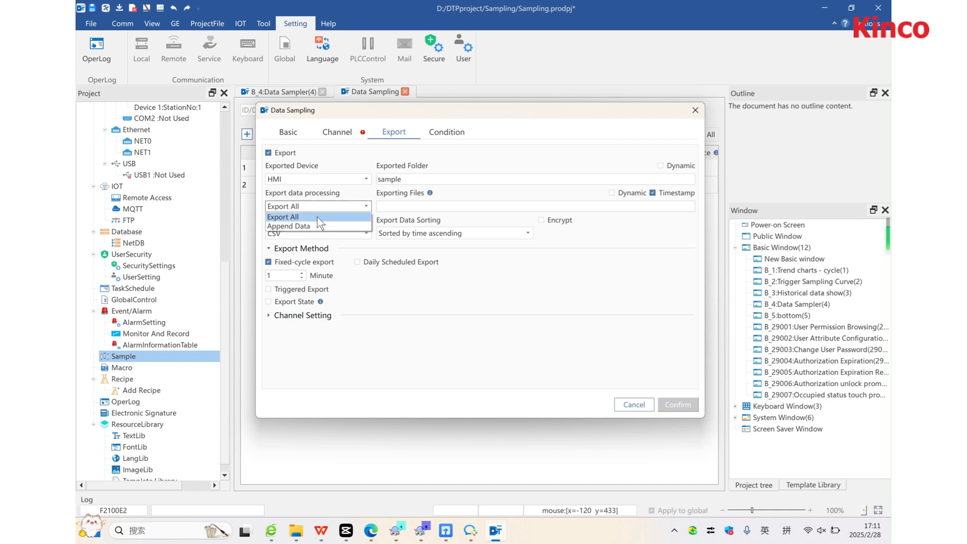
{"action": "left_click", "coordinate": [316, 217]}
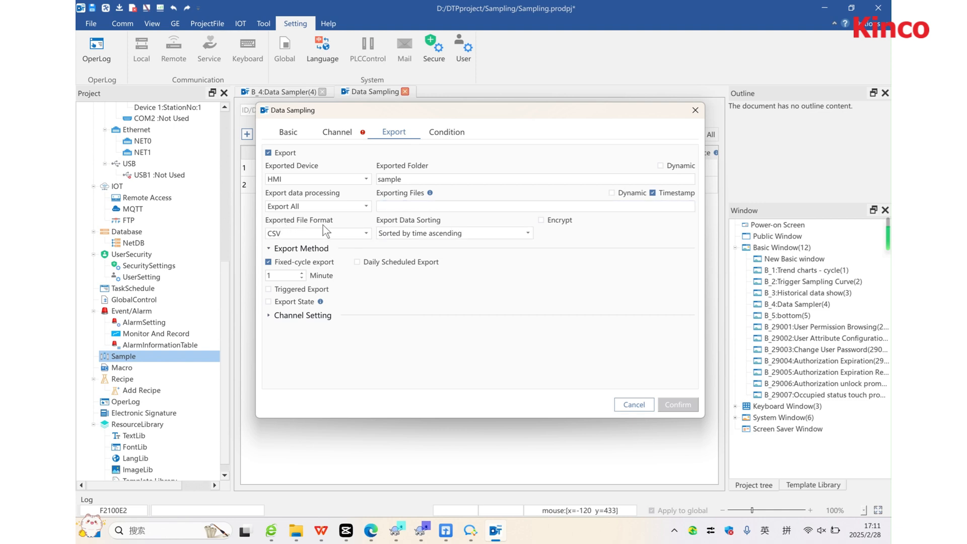
{"action": "left_click", "coordinate": [310, 233]}
{"action": "left_click", "coordinate": [313, 234]}
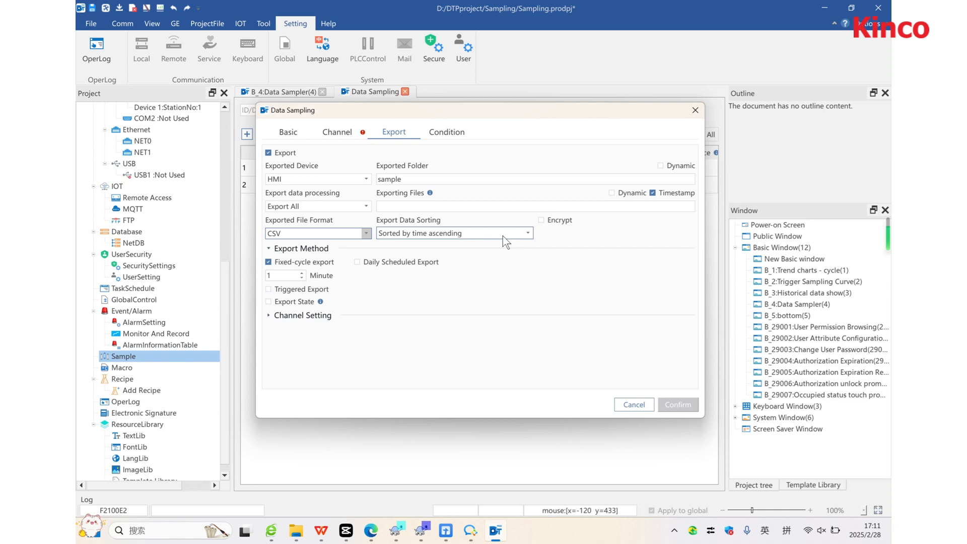
Keep the export data sorted by time ascending, and try enabling encryption before disabling it again.
{"action": "left_click", "coordinate": [528, 234]}
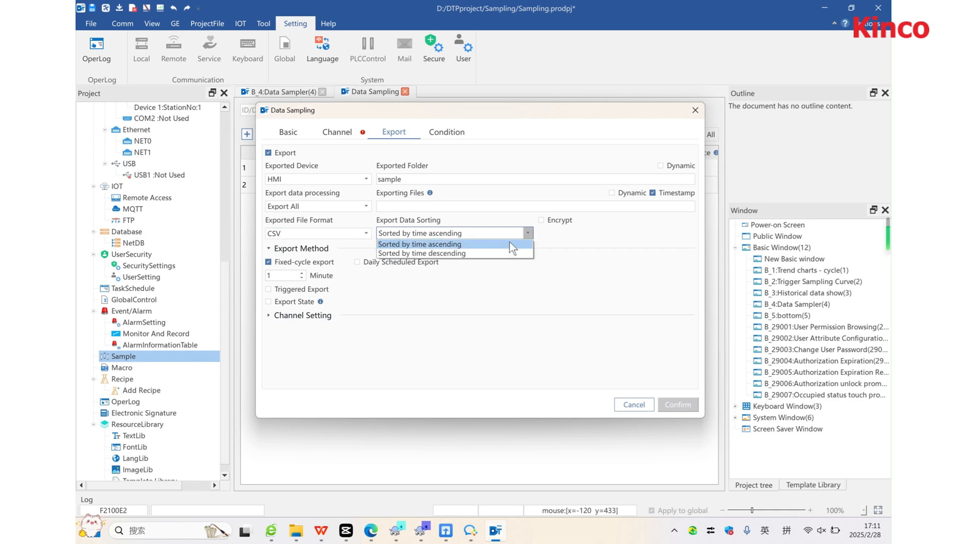
{"action": "left_click", "coordinate": [521, 237]}
{"action": "left_click", "coordinate": [542, 222]}
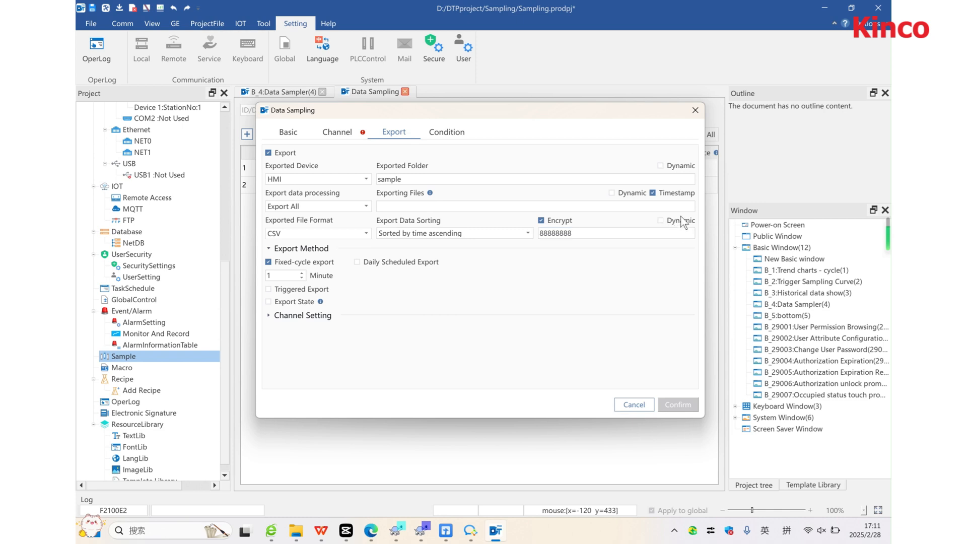
{"action": "left_click", "coordinate": [546, 224]}
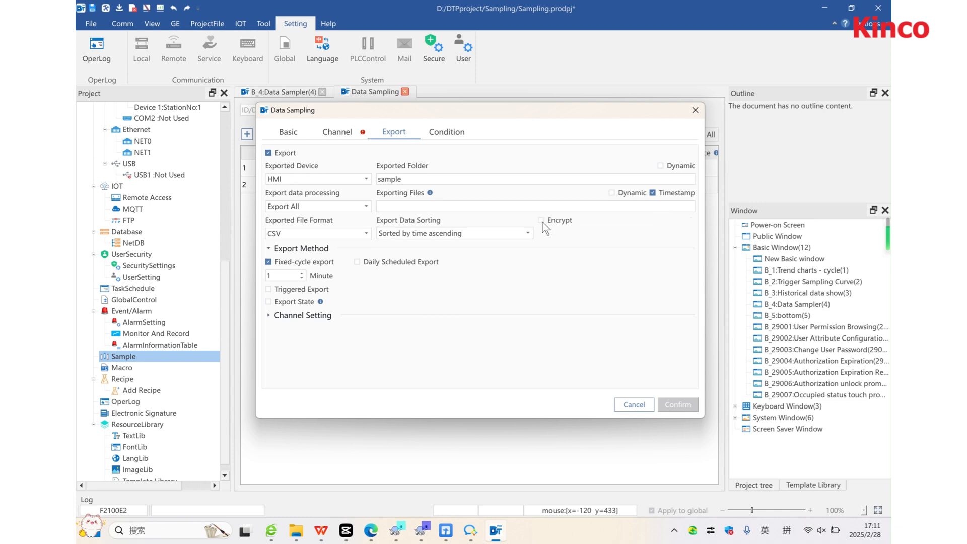
Try daily scheduled export and triggered export with start and end times, and disable both so only the fixed-cycle export remains.
{"action": "left_click", "coordinate": [290, 275]}
{"action": "left_click", "coordinate": [357, 262]}
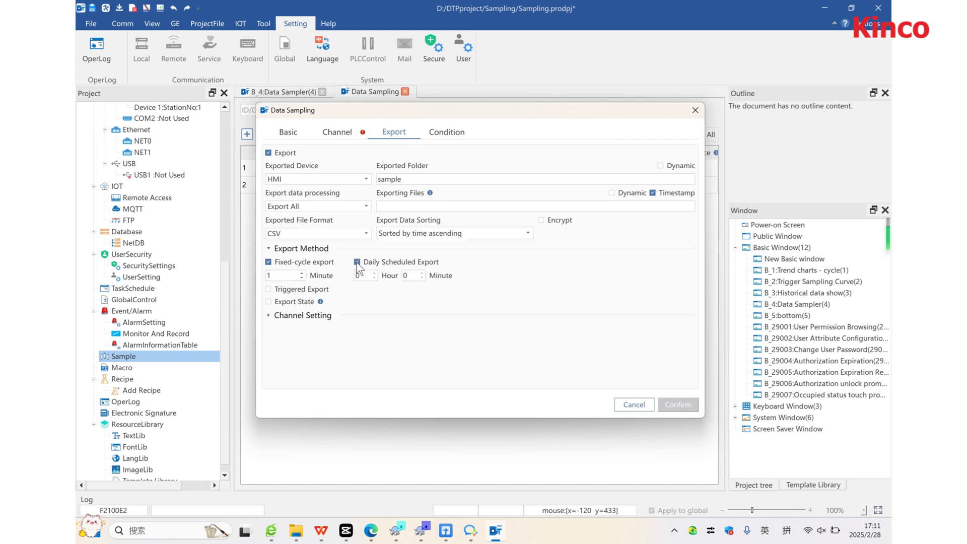
{"action": "left_click", "coordinate": [270, 290]}
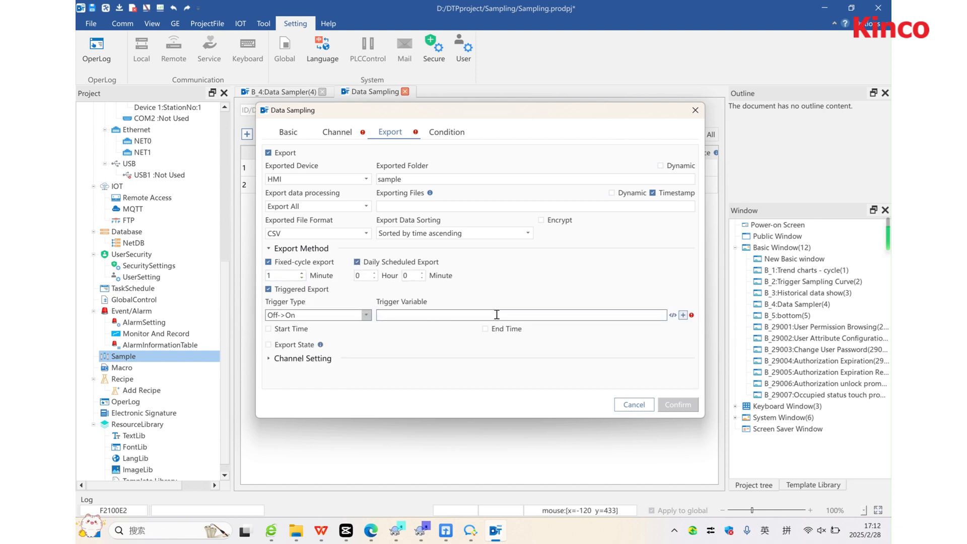
{"action": "left_click", "coordinate": [288, 330]}
{"action": "left_click", "coordinate": [481, 327]}
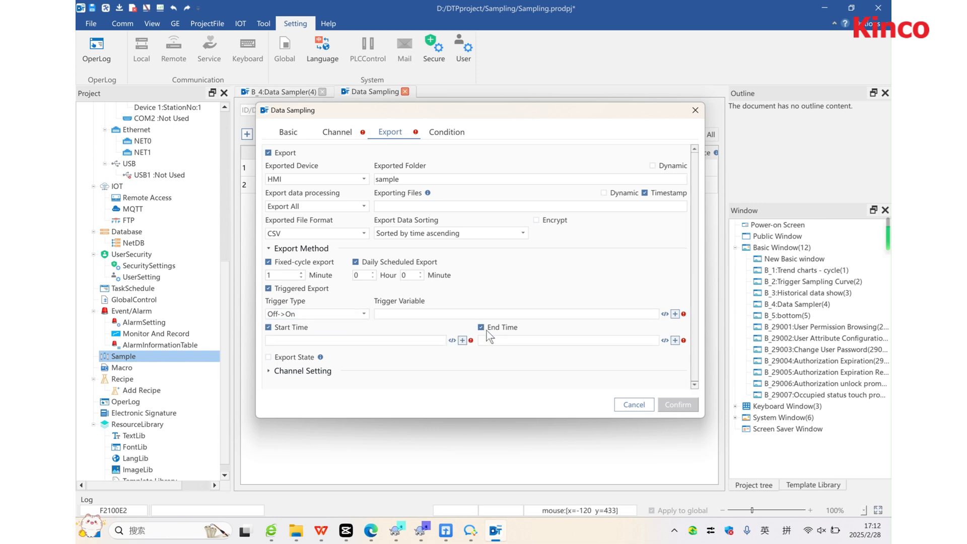
{"action": "left_click", "coordinate": [277, 329]}
{"action": "left_click", "coordinate": [288, 290]}
{"action": "left_click", "coordinate": [364, 266]}
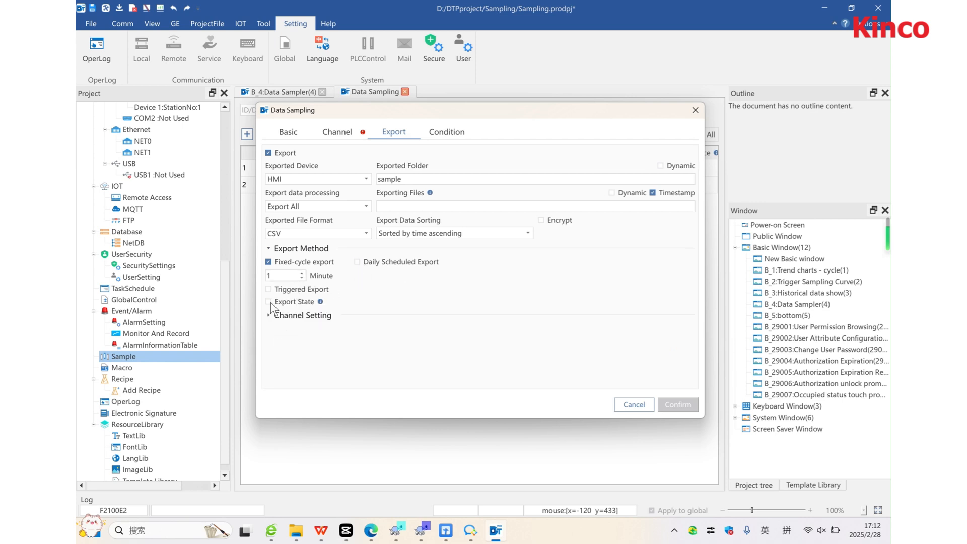
Try enabling Export State, read the explanation of its status codes, and disable it again.
{"action": "left_click", "coordinate": [269, 302]}
{"action": "mouse_move", "coordinate": [321, 304]}
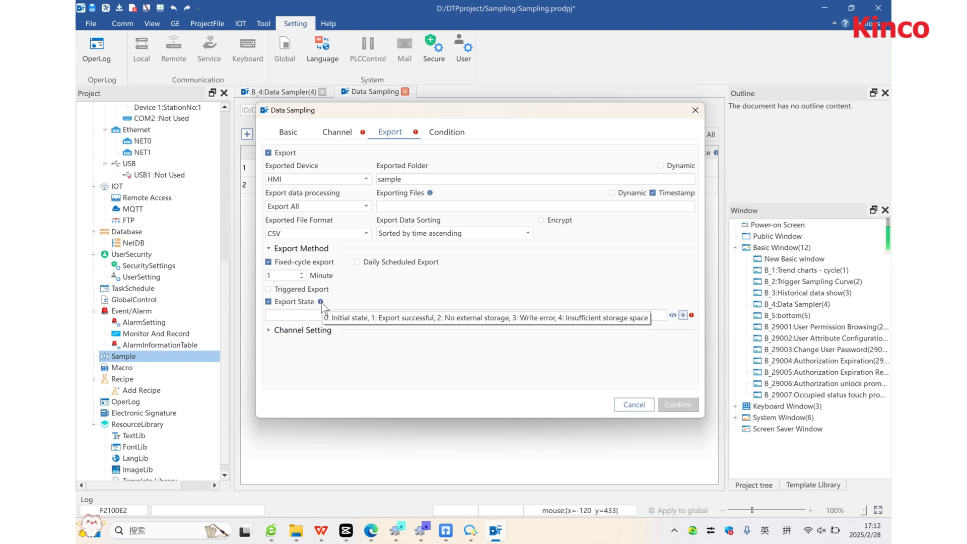
{"action": "left_click", "coordinate": [269, 302]}
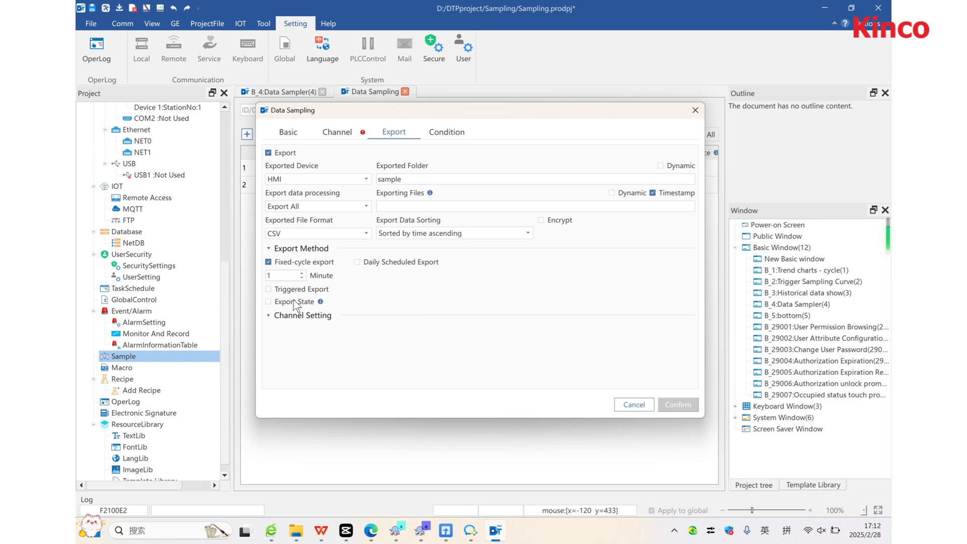
Expand the export's channel settings and keep Input directly as the title source.
{"action": "left_click", "coordinate": [270, 316]}
{"action": "scroll", "coordinate": [451, 301], "scroll_direction": "down", "scroll_amount": 1}
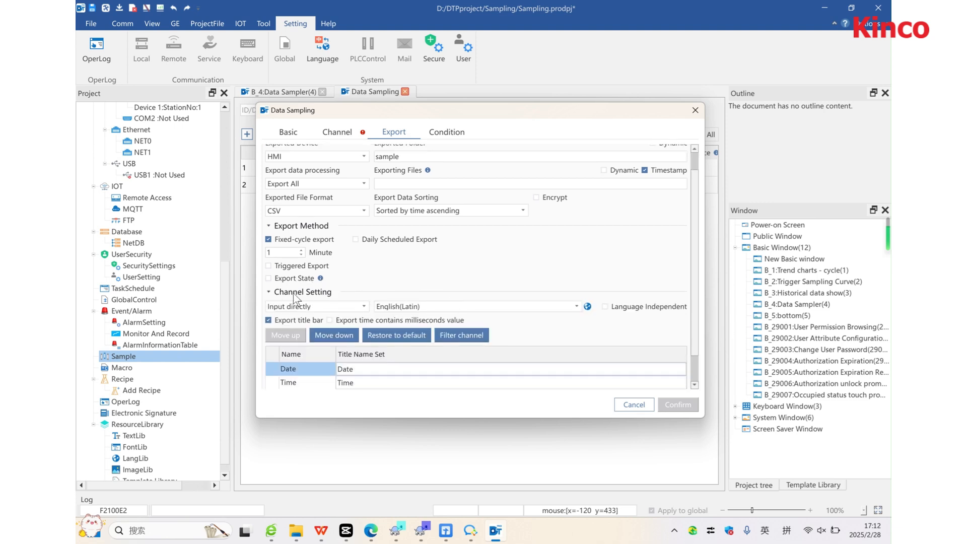
{"action": "left_click", "coordinate": [313, 306]}
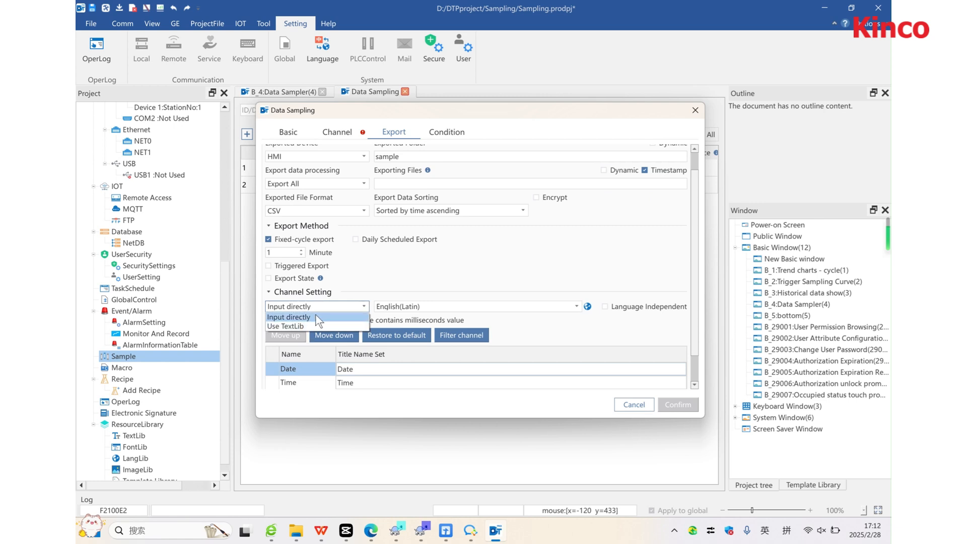
{"action": "left_click", "coordinate": [315, 316]}
{"action": "scroll", "coordinate": [448, 322], "scroll_direction": "down", "scroll_amount": 1}
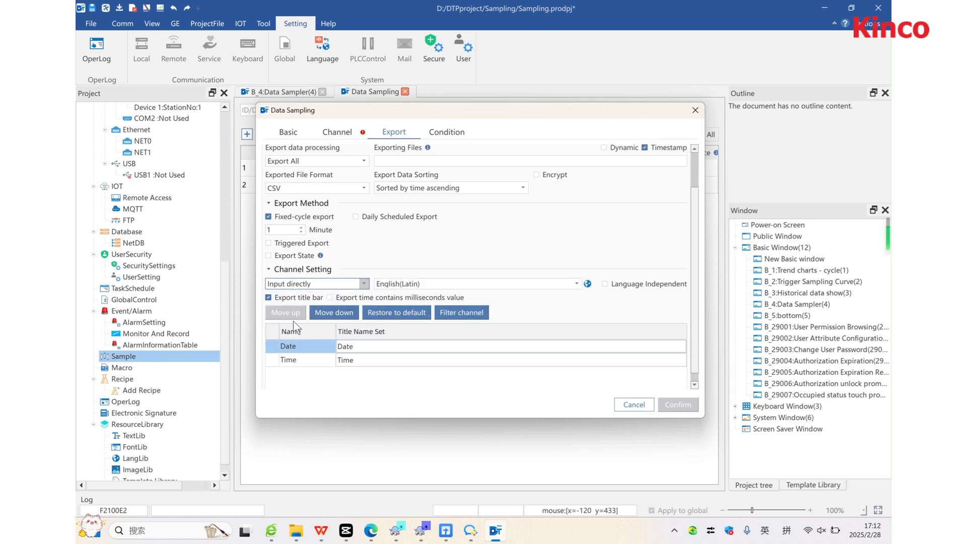
View the condition options of the new sampling entry and cancel its creation.
{"action": "left_click", "coordinate": [443, 131]}
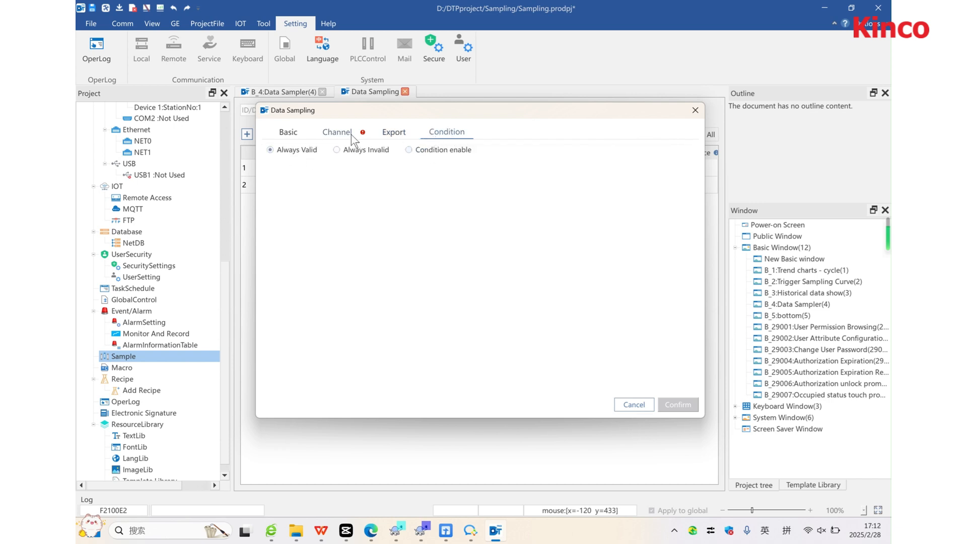
{"action": "left_click", "coordinate": [632, 404]}
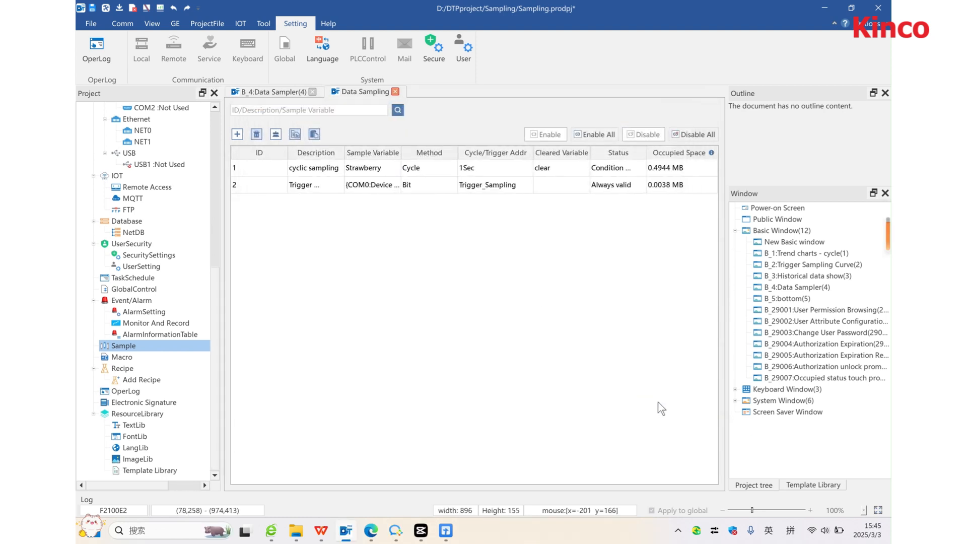
Open the cyclic sampling entry and expand its control and capacity settings for review.
{"action": "left_click", "coordinate": [268, 168]}
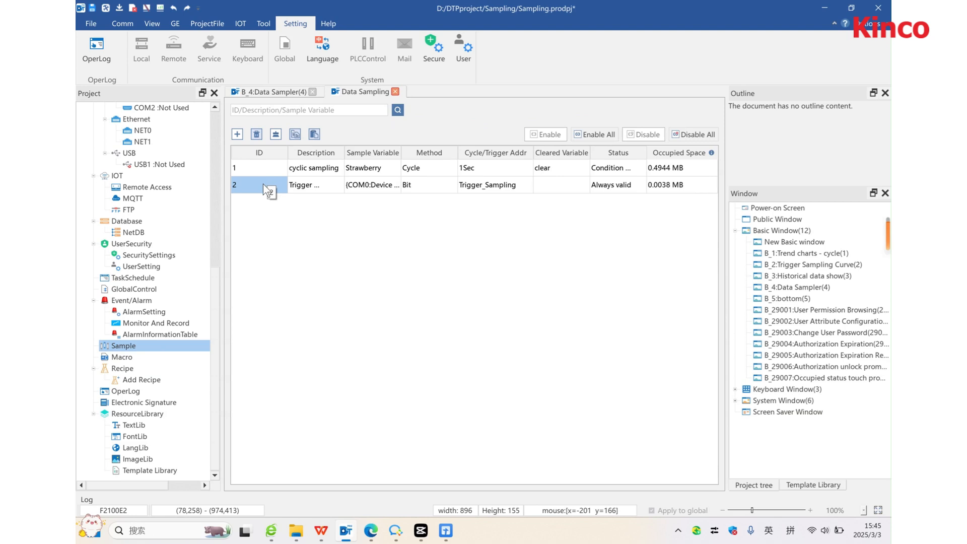
{"action": "double_click", "coordinate": [280, 169]}
{"action": "left_click", "coordinate": [275, 220]}
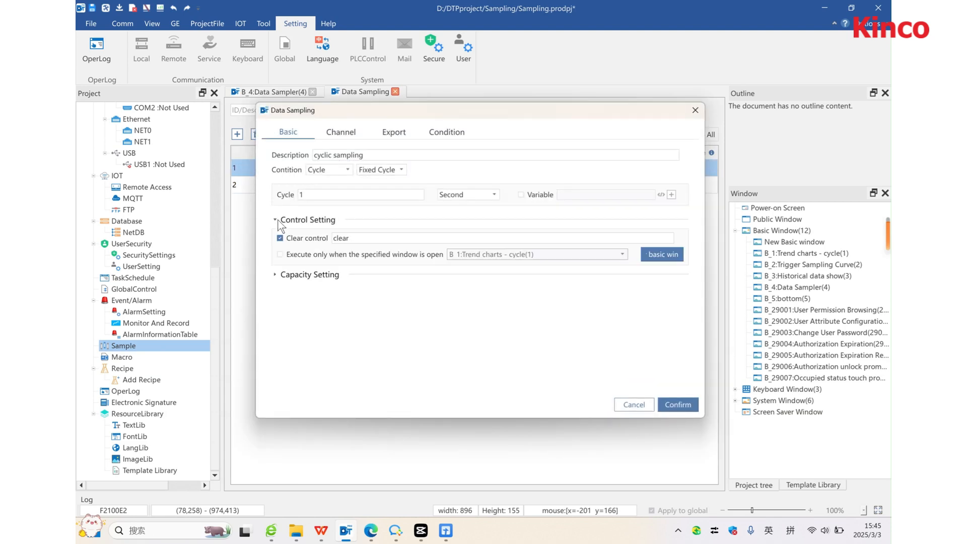
{"action": "left_click", "coordinate": [275, 275]}
Review the cyclic sampling entry's channels, export settings and condition expression, and confirm the dialog.
{"action": "left_click", "coordinate": [337, 132]}
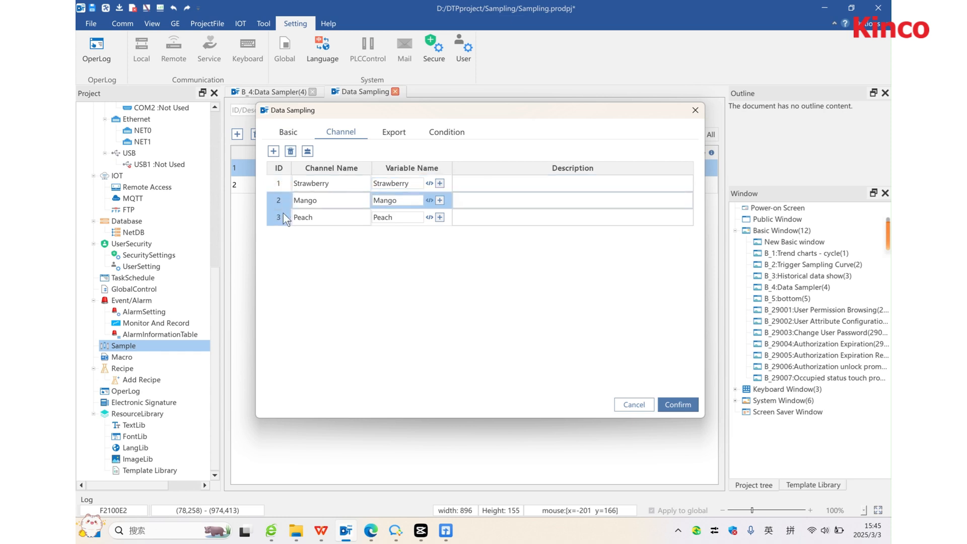
{"action": "left_click", "coordinate": [383, 133]}
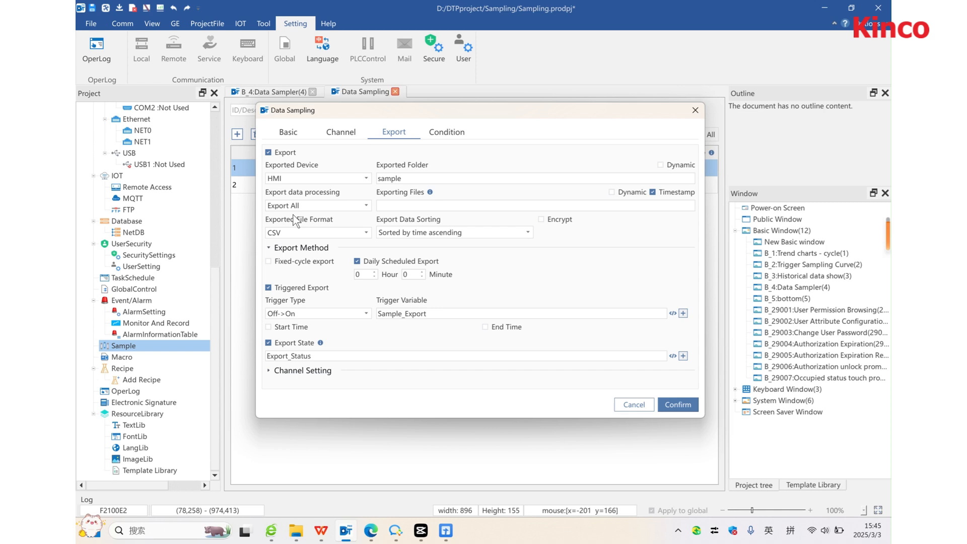
{"action": "left_click", "coordinate": [442, 133]}
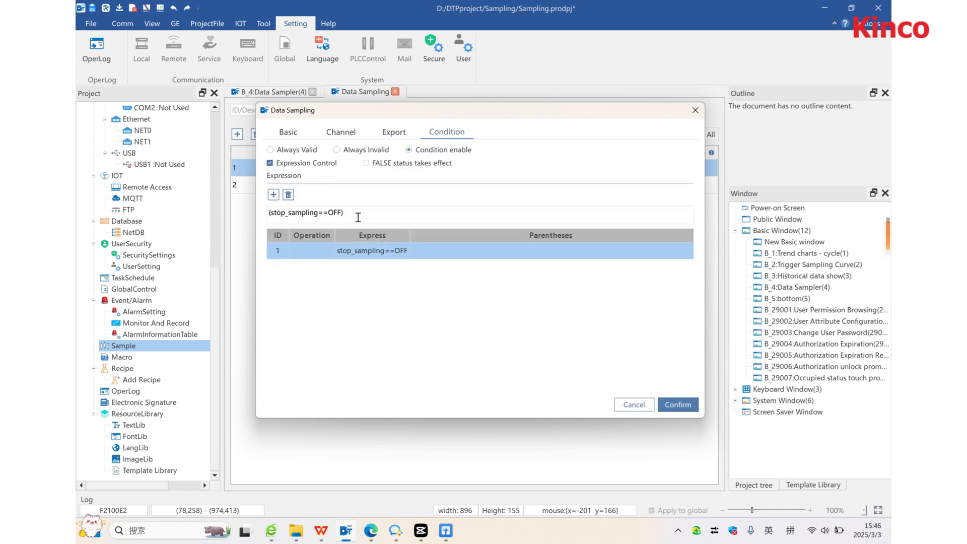
{"action": "left_click_drag", "start_coordinate": [358, 218], "coordinate": [267, 215]}
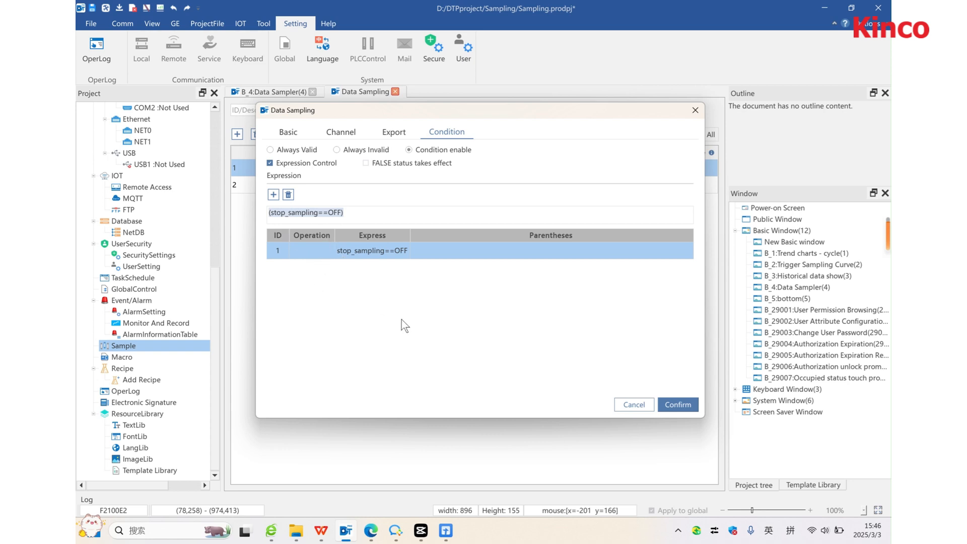
{"action": "left_click", "coordinate": [677, 404]}
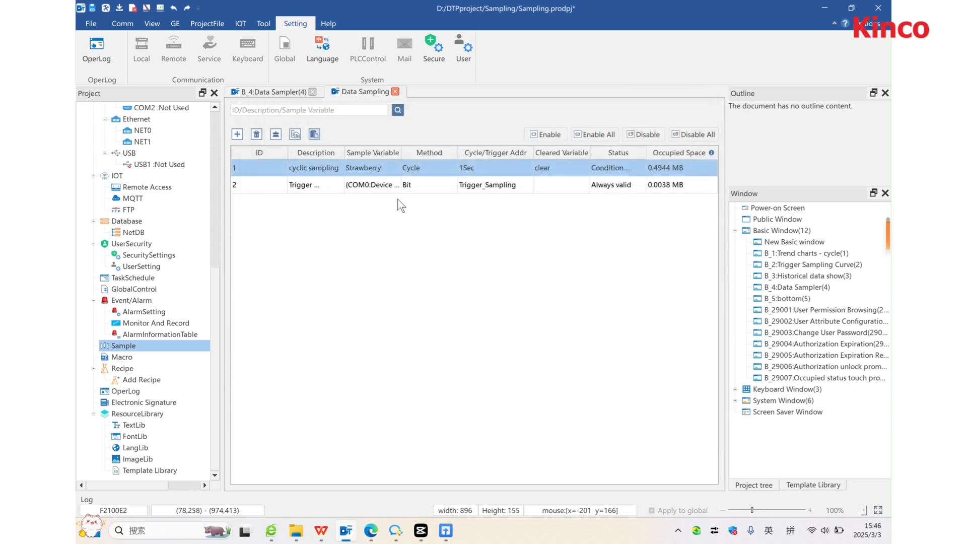
Open the Trigger Sampling entry and expand its control and capacity settings for review.
{"action": "double_click", "coordinate": [301, 186]}
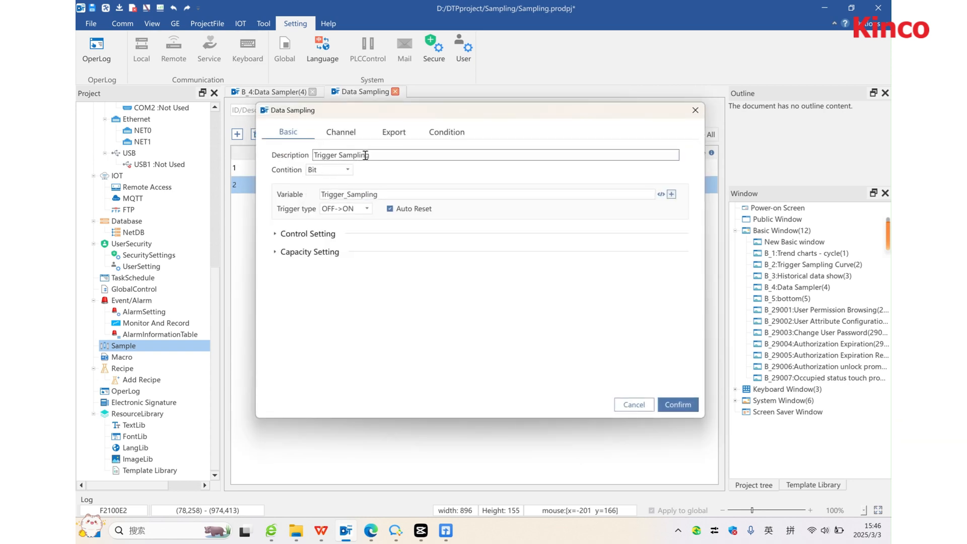
{"action": "left_click", "coordinate": [276, 234]}
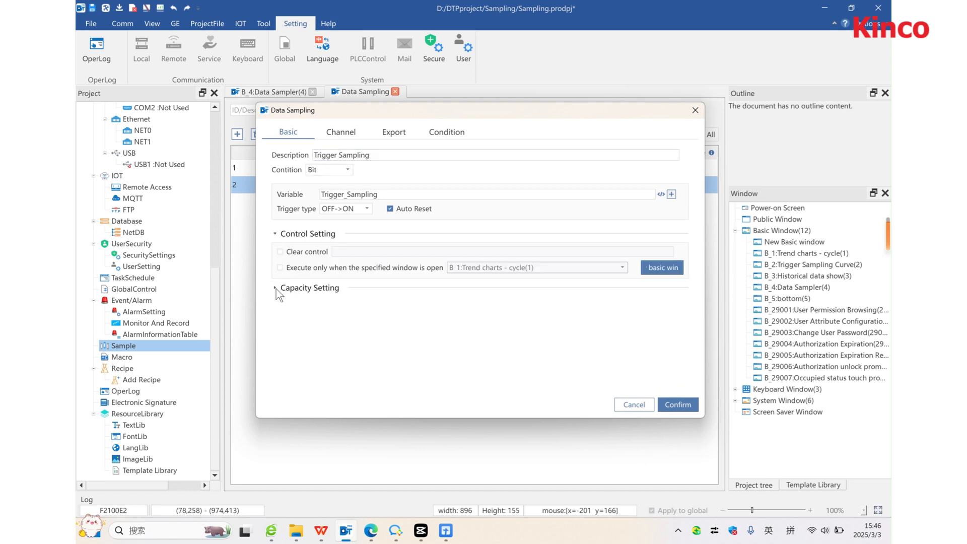
{"action": "left_click", "coordinate": [276, 288]}
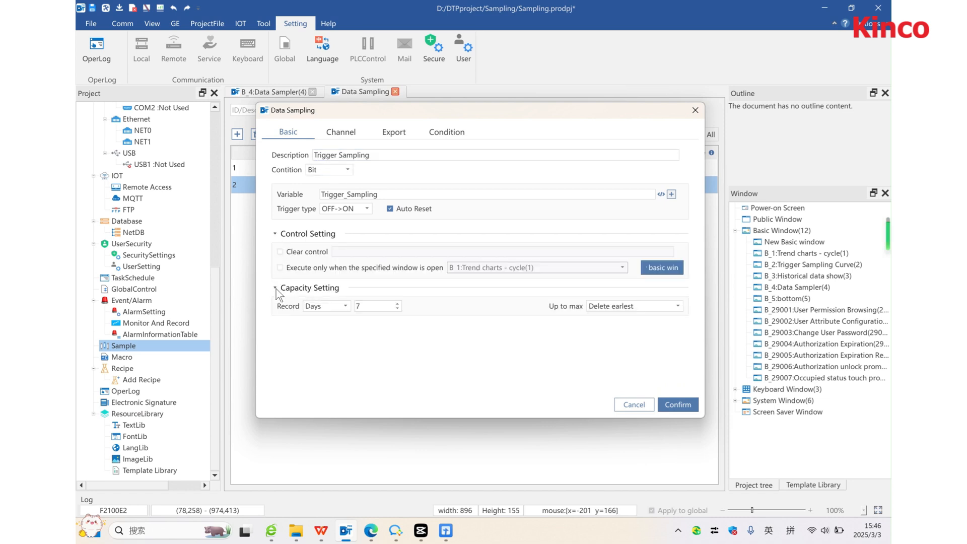
Review the trigger sampling entry's channel, export and condition settings and close the dialog.
{"action": "left_click", "coordinate": [328, 135]}
{"action": "left_click", "coordinate": [385, 135]}
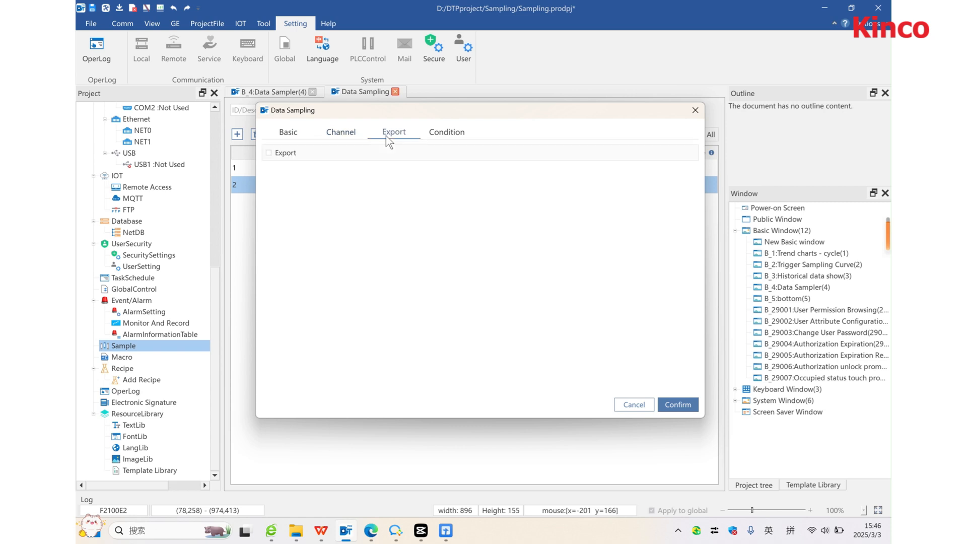
{"action": "left_click", "coordinate": [433, 139]}
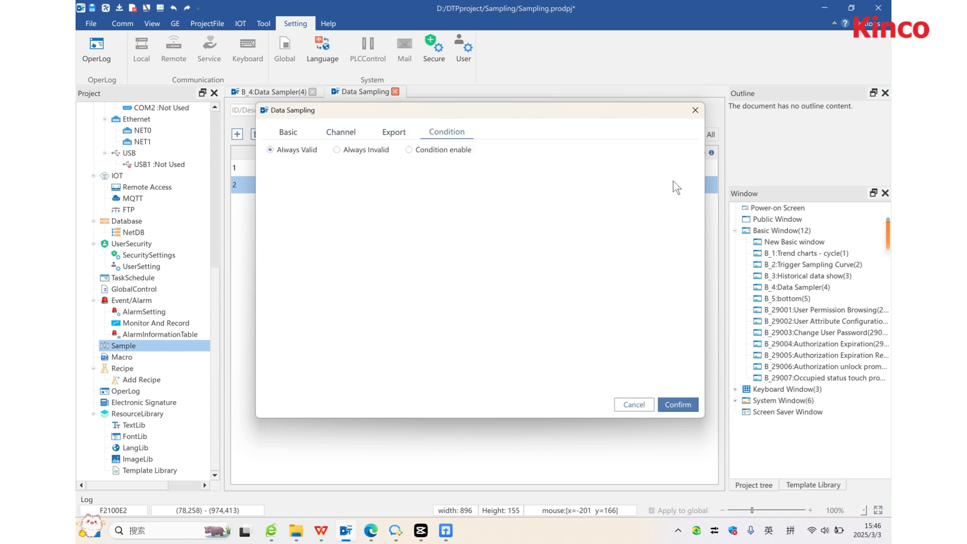
{"action": "left_click", "coordinate": [701, 115]}
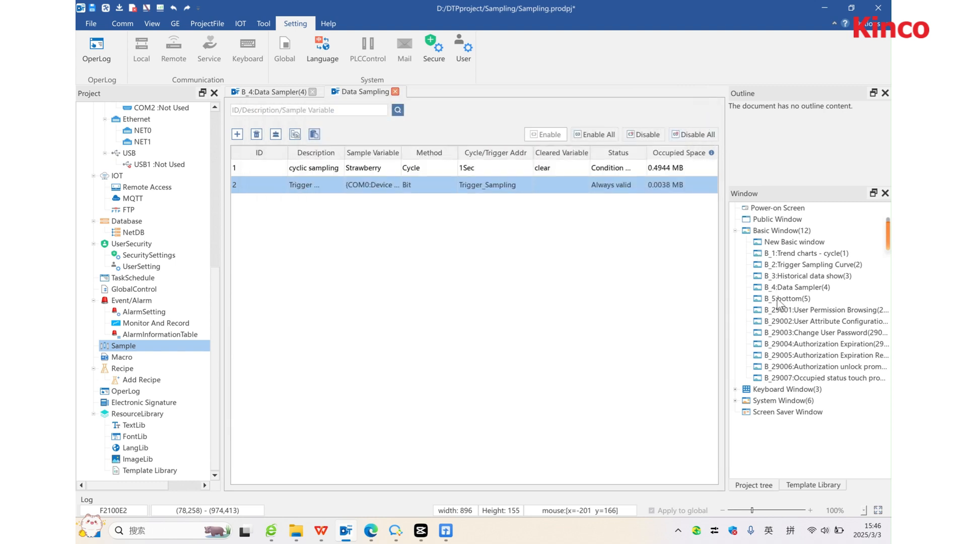
Open window B_1:Trend charts - cycle and start a new trend curve with 1:cyclic sampling as its data source.
{"action": "double_click", "coordinate": [789, 254]}
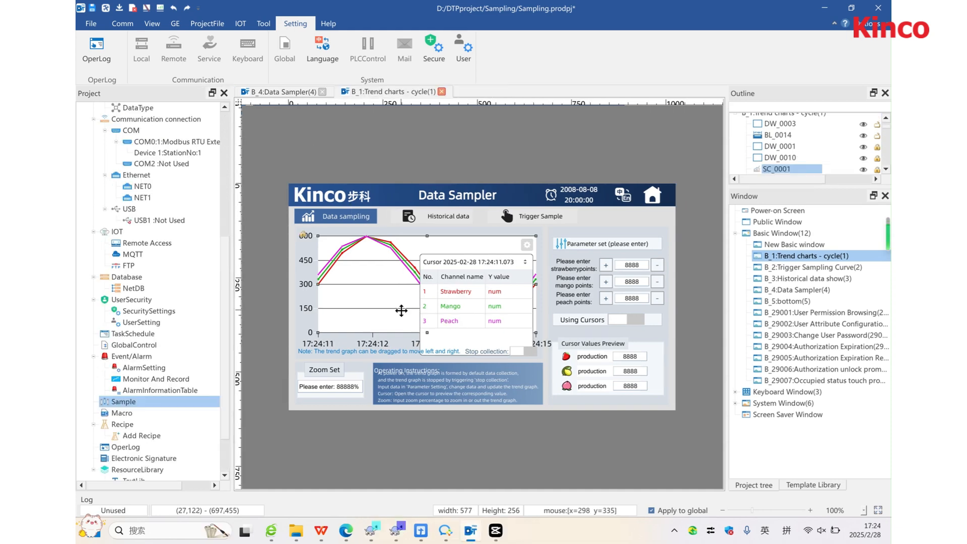
{"action": "left_click", "coordinate": [172, 24]}
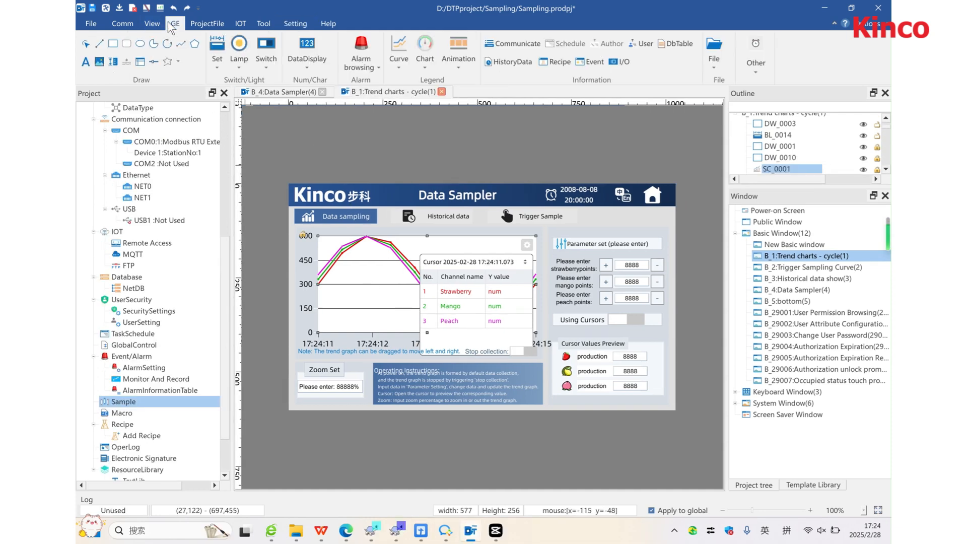
{"action": "left_click", "coordinate": [395, 68]}
{"action": "left_click", "coordinate": [391, 96]}
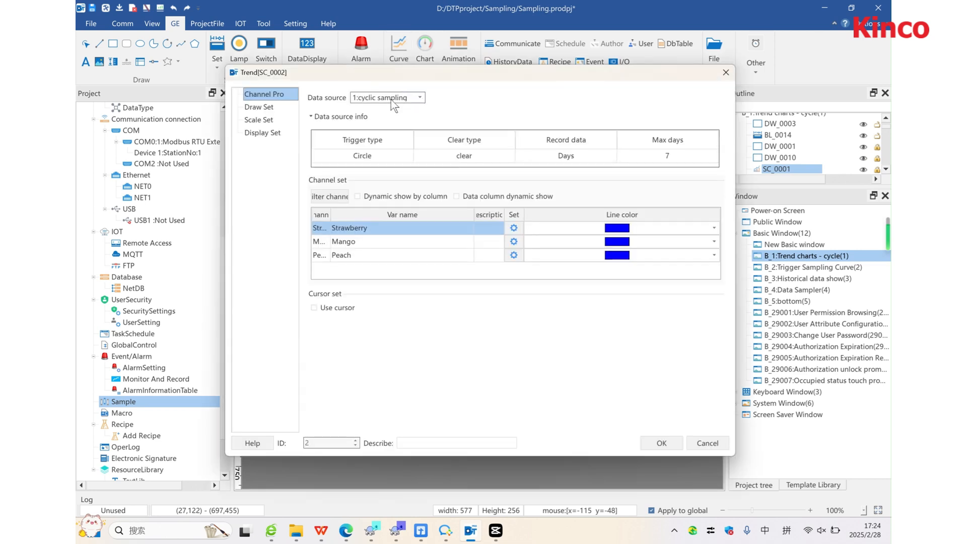
{"action": "left_click", "coordinate": [370, 96]}
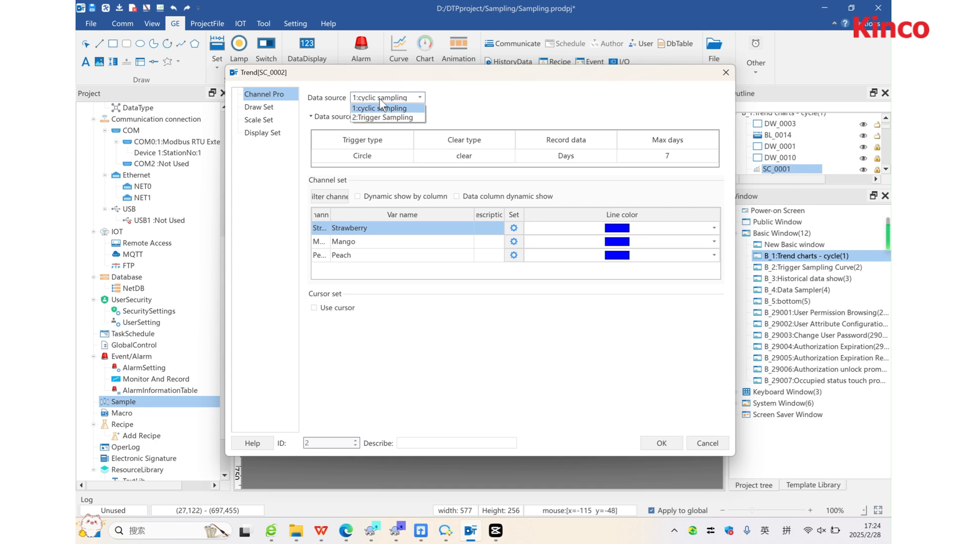
{"action": "left_click", "coordinate": [379, 97]}
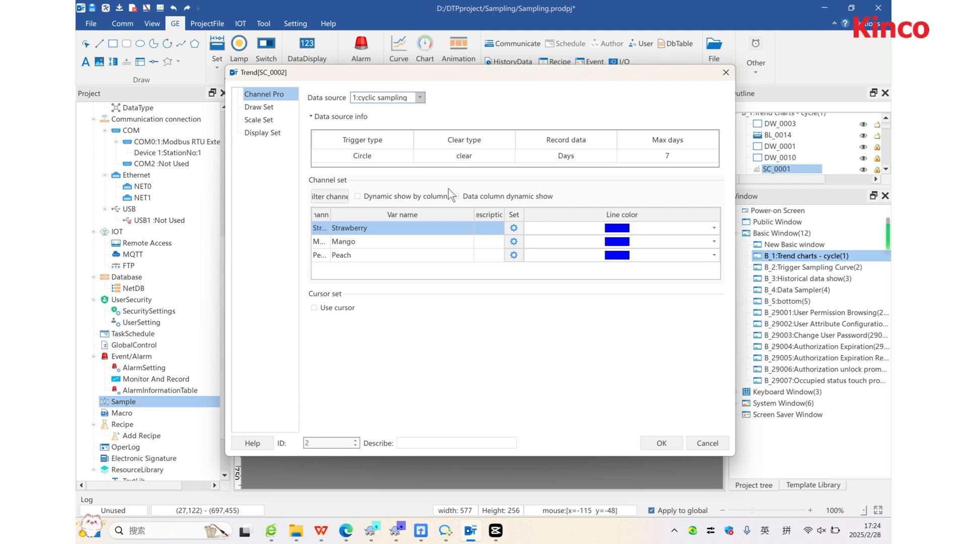
Try deselecting channels in the trend's channel filter, and confirm with Strawberry, Mango and Peach all selected.
{"action": "left_click", "coordinate": [325, 201]}
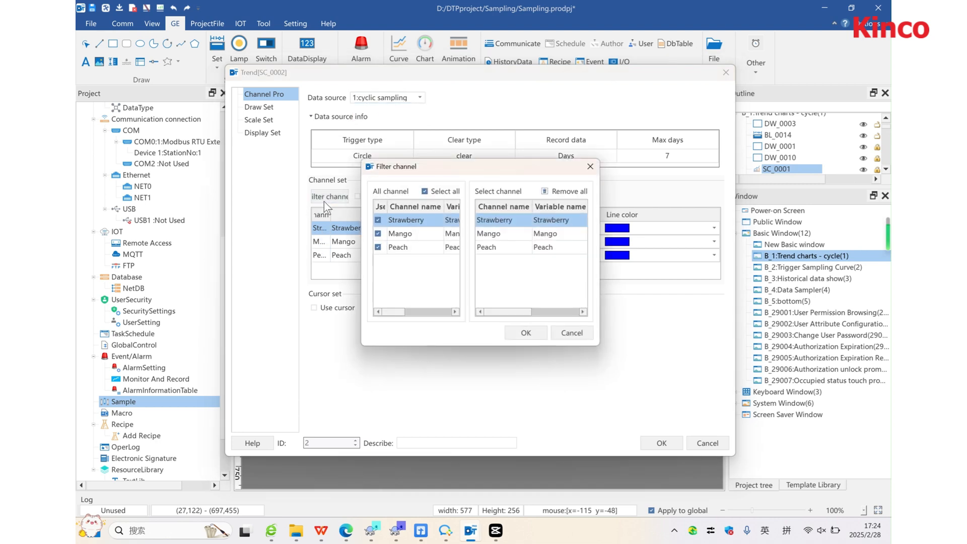
{"action": "left_click", "coordinate": [424, 191]}
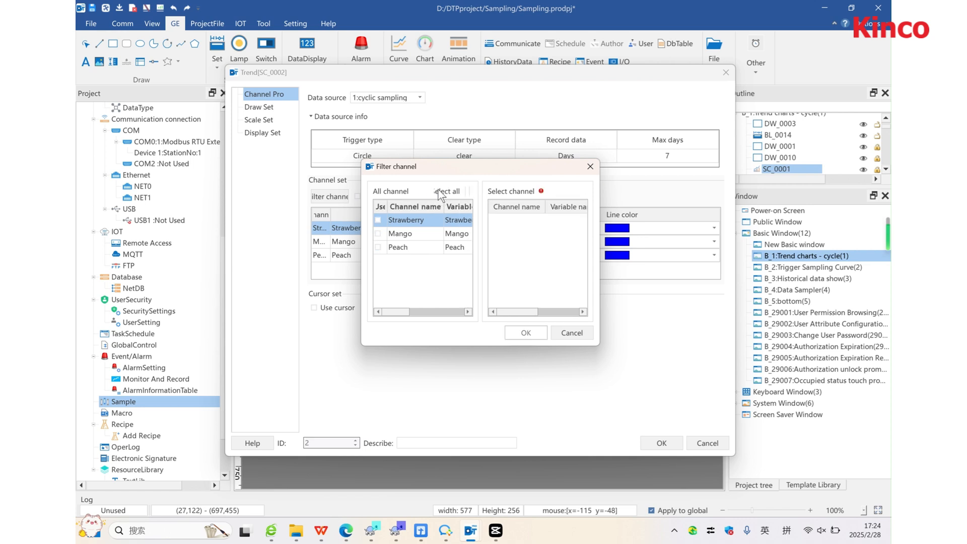
{"action": "left_click", "coordinate": [438, 192]}
{"action": "left_click", "coordinate": [378, 221]}
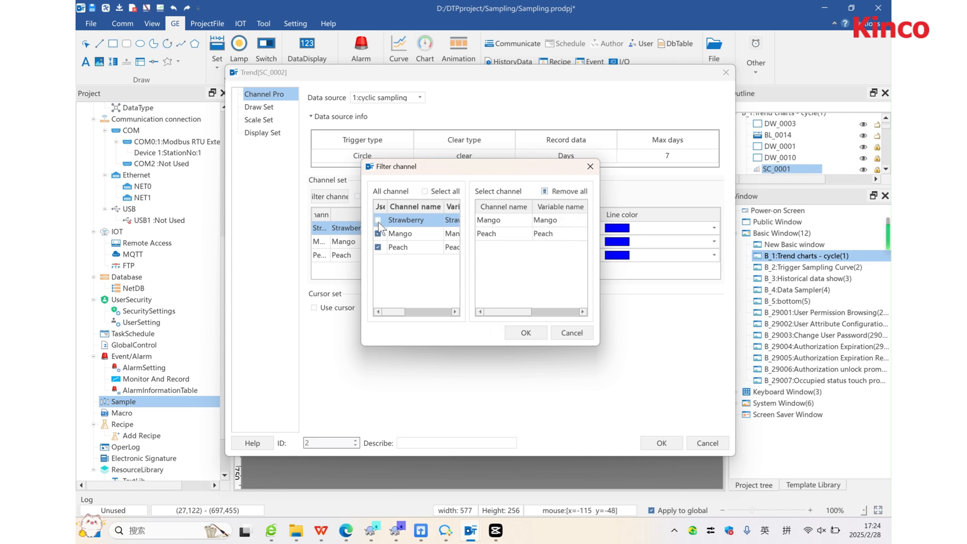
{"action": "left_click", "coordinate": [377, 220]}
{"action": "left_click", "coordinate": [488, 245]}
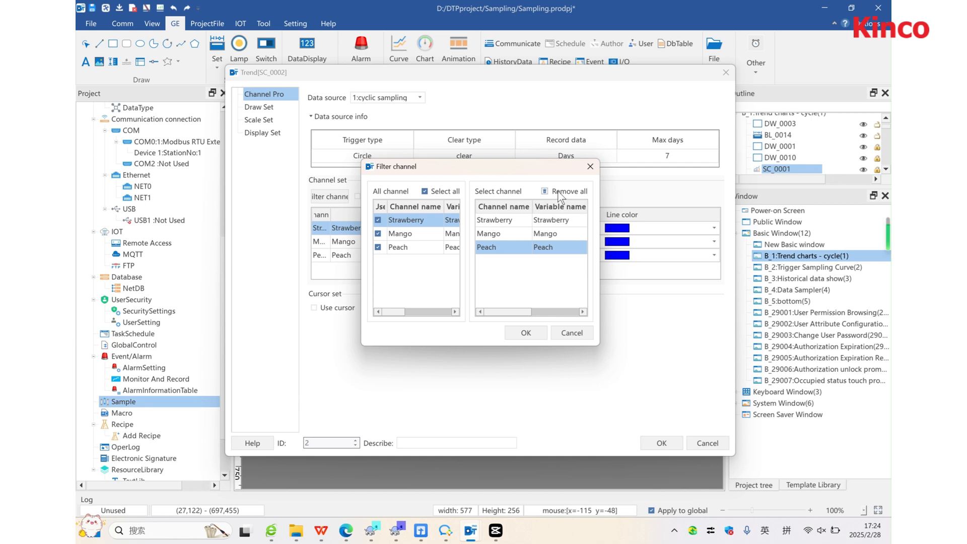
{"action": "left_click", "coordinate": [525, 333]}
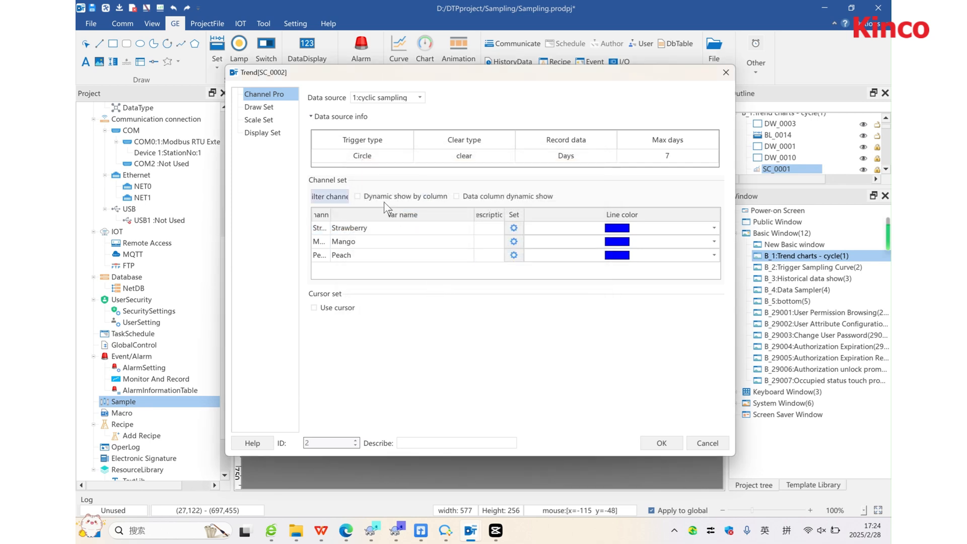
Try the Dynamic show by column and Data column dynamic show options, check the latter's tip, and switch both off.
{"action": "left_click", "coordinate": [357, 197]}
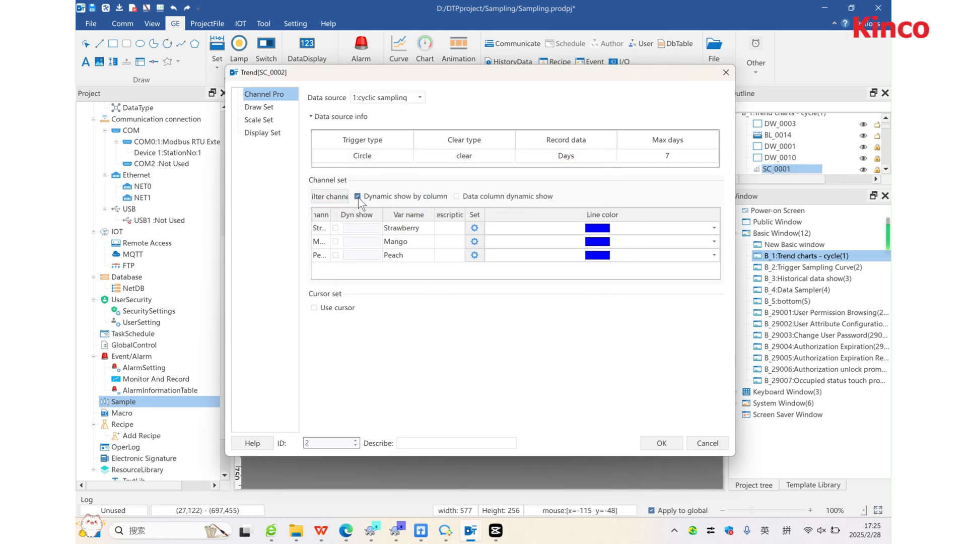
{"action": "left_click", "coordinate": [332, 228]}
{"action": "left_click", "coordinate": [383, 198]}
{"action": "left_click", "coordinate": [457, 196]}
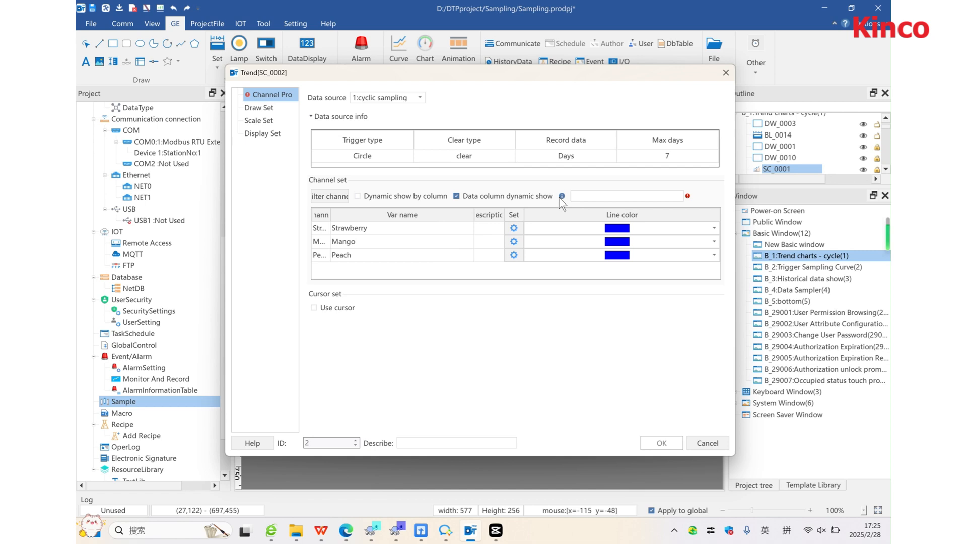
{"action": "mouse_move", "coordinate": [561, 199]}
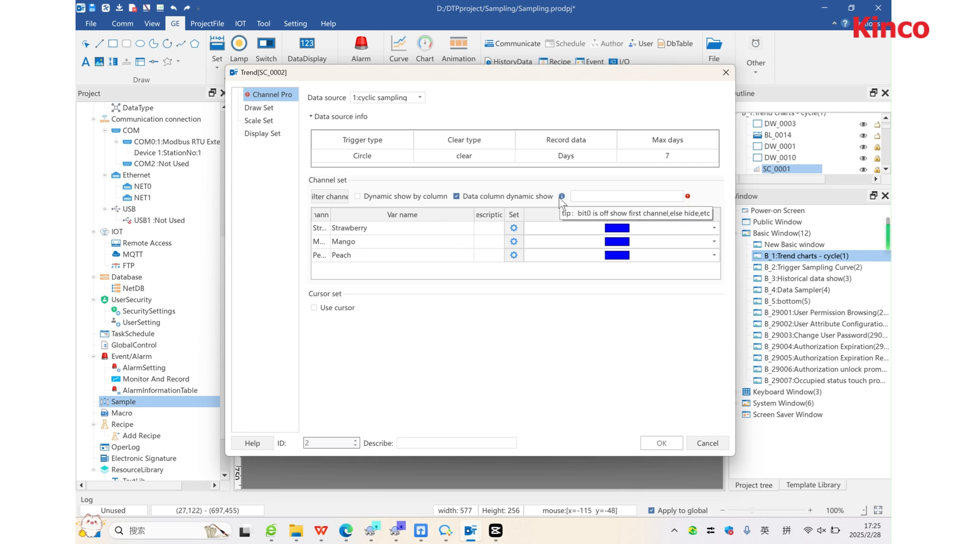
{"action": "left_click", "coordinate": [457, 196]}
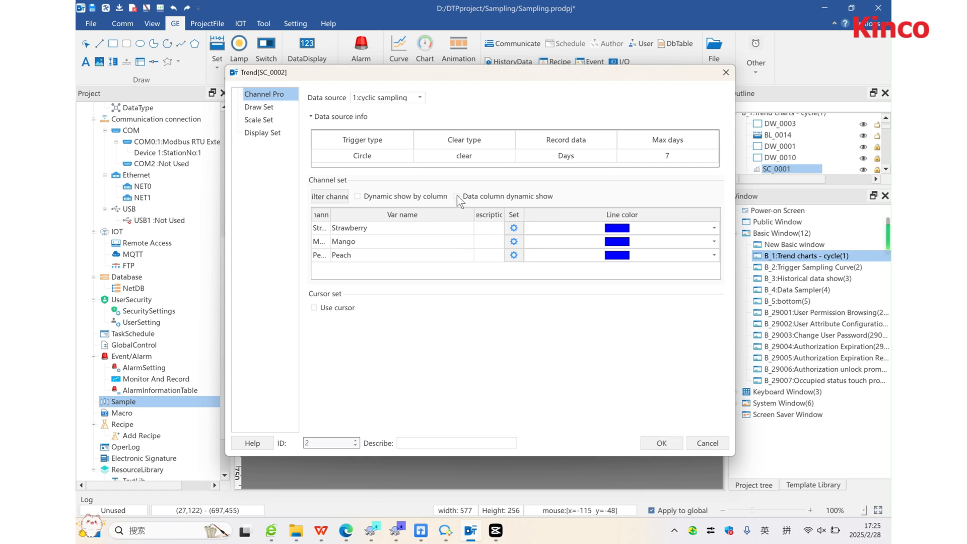
Enable Use cursor, Cursor data area and Cursor time output for the trend, leaving the channel output variables off.
{"action": "left_click", "coordinate": [316, 309]}
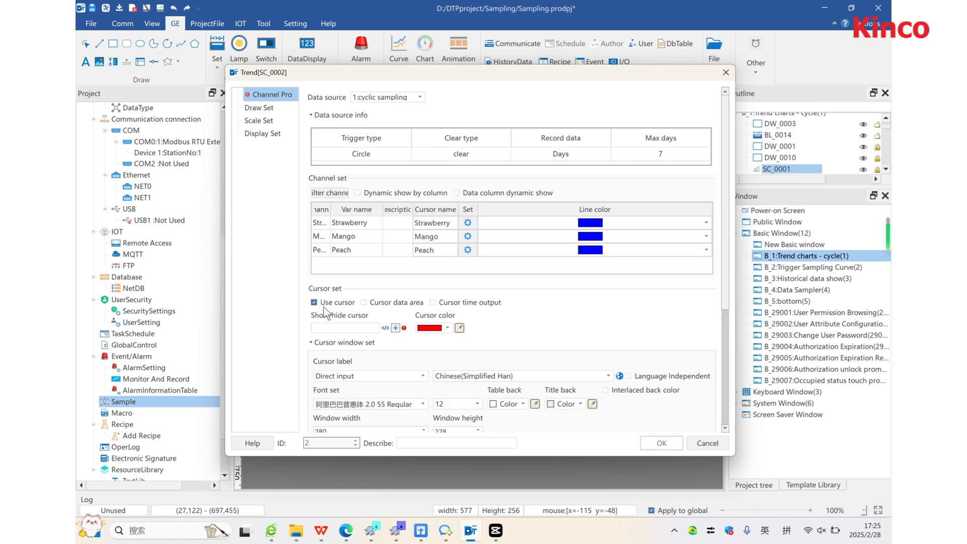
{"action": "left_click", "coordinate": [374, 302]}
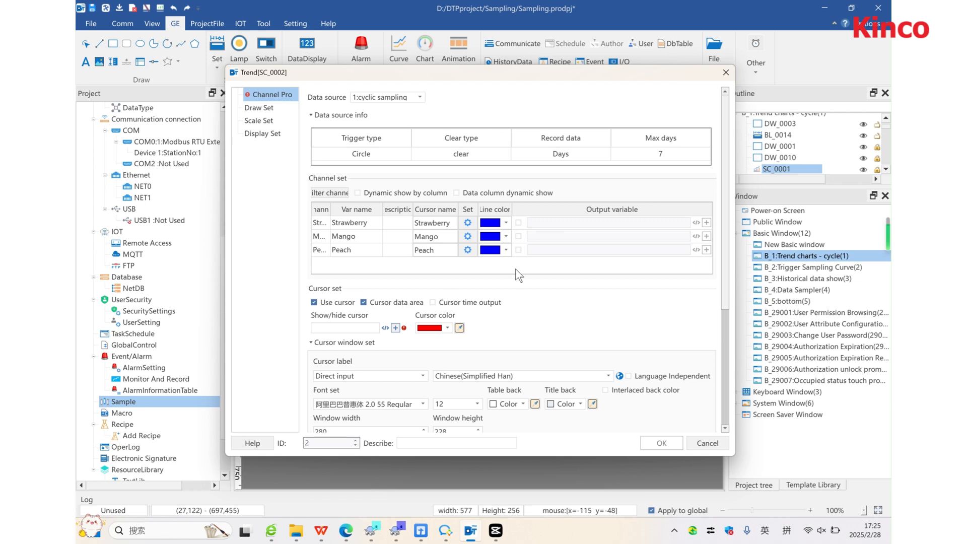
{"action": "left_click", "coordinate": [517, 222]}
{"action": "left_click", "coordinate": [517, 222]}
{"action": "left_click", "coordinate": [433, 302]}
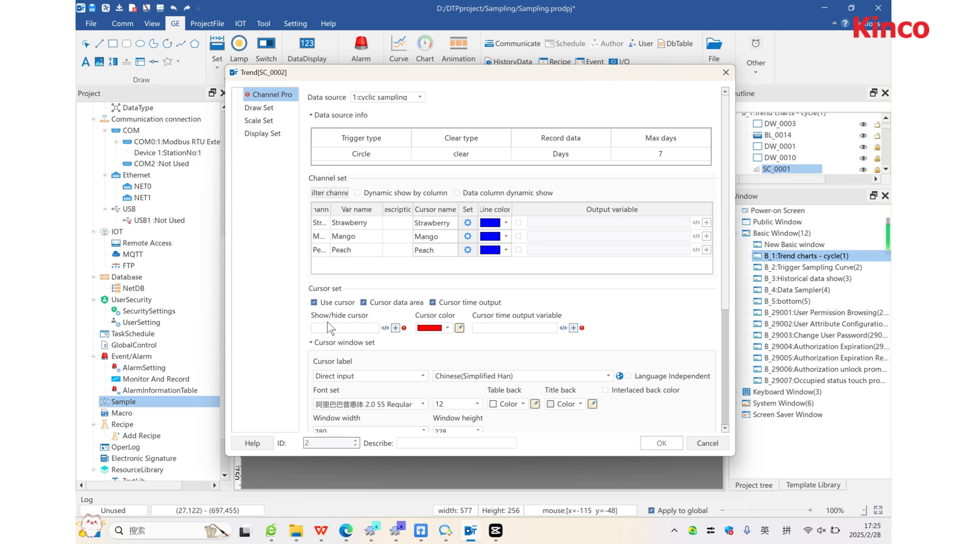
Assign the internal memory variable Cursor to Show/hide cursor and keep the cursor color red.
{"action": "left_click", "coordinate": [383, 328]}
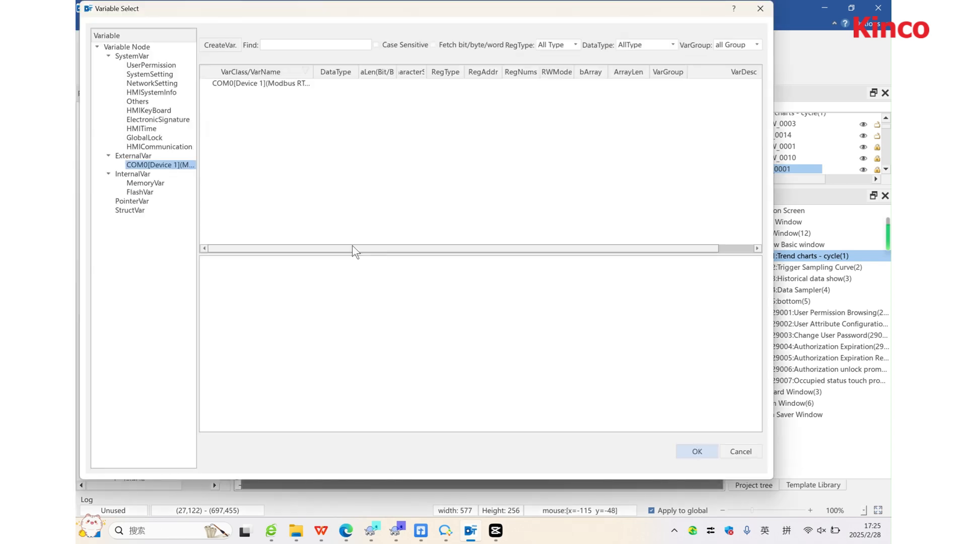
{"action": "left_click", "coordinate": [151, 183]}
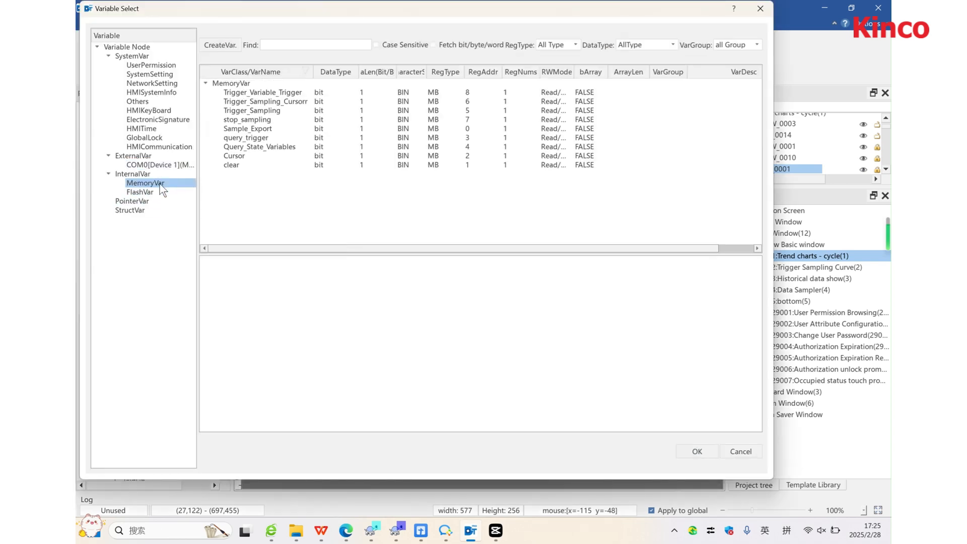
{"action": "left_click", "coordinate": [258, 156]}
{"action": "left_click", "coordinate": [697, 451]}
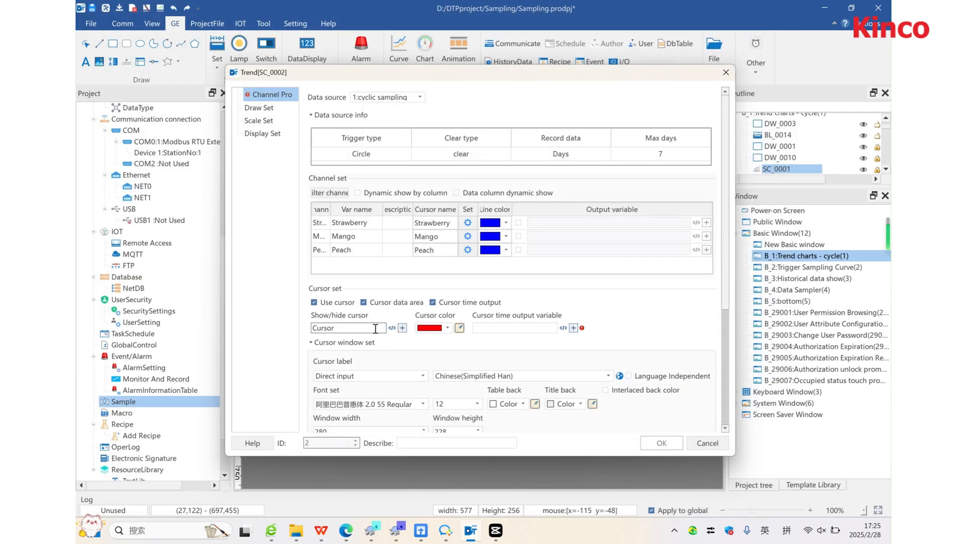
{"action": "left_click", "coordinate": [447, 328]}
{"action": "key", "text": "Return"}
Browse the variables for the cursor time output, cancel the selection and disable Cursor time output.
{"action": "left_click", "coordinate": [563, 327]}
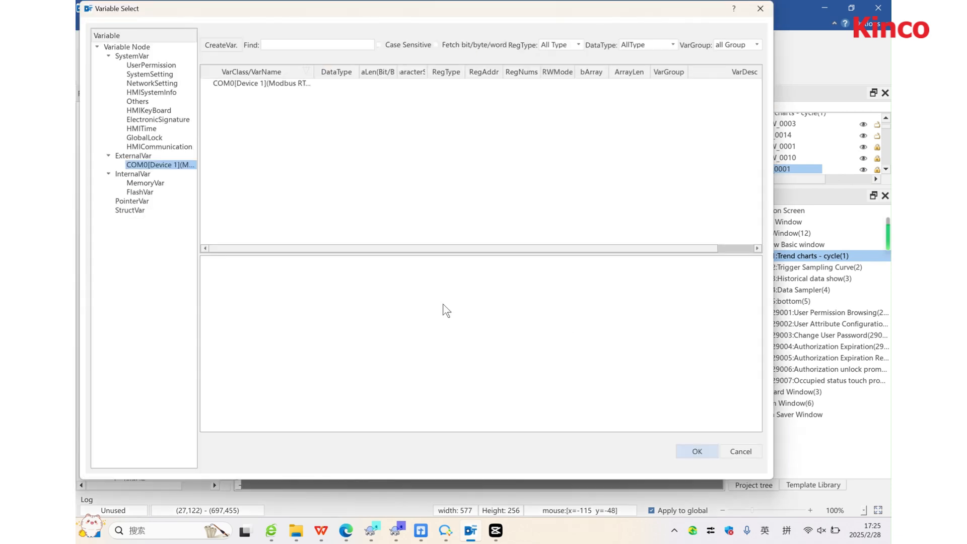
{"action": "left_click", "coordinate": [166, 184]}
{"action": "left_click", "coordinate": [130, 210]}
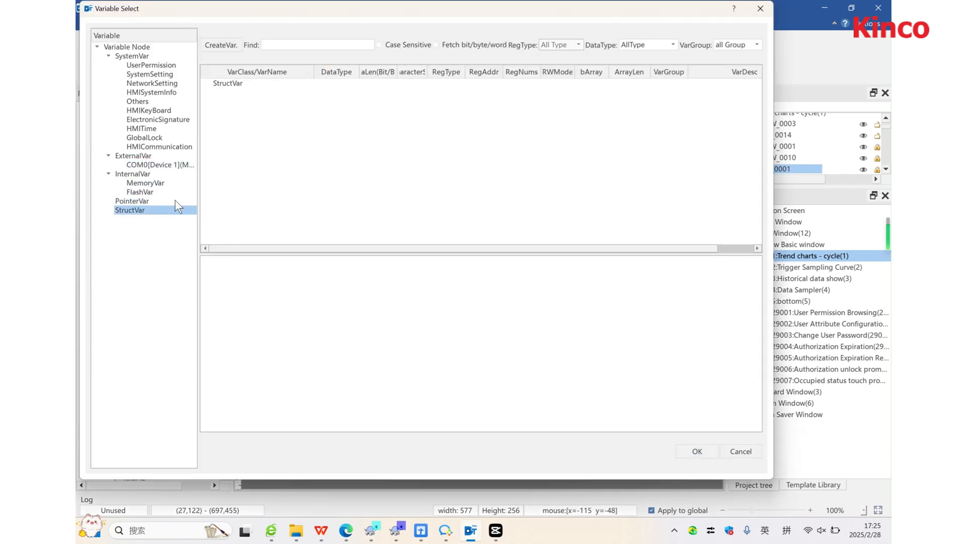
{"action": "left_click", "coordinate": [760, 9]}
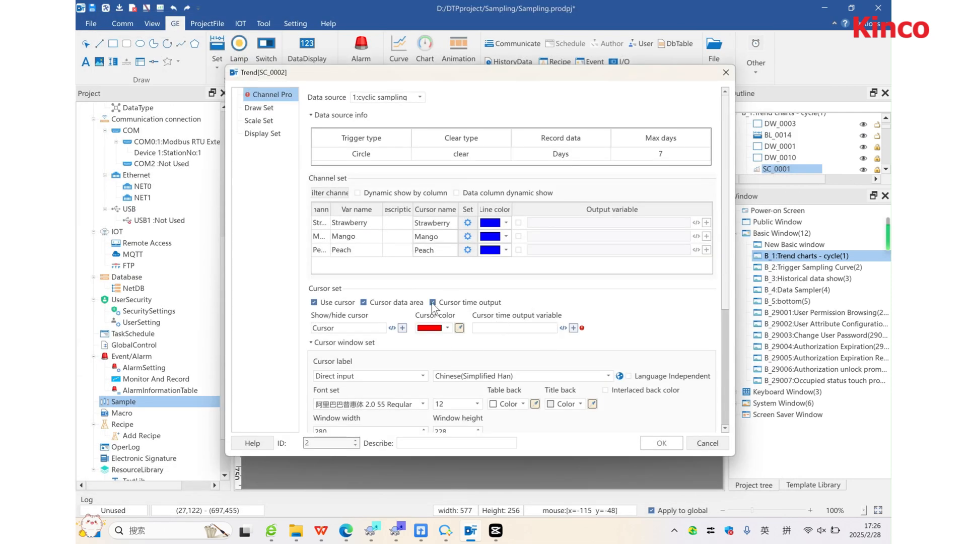
Keep the cursor label on Direct input and set its language to English(Latin).
{"action": "scroll", "coordinate": [479, 324], "scroll_direction": "down", "scroll_amount": 2}
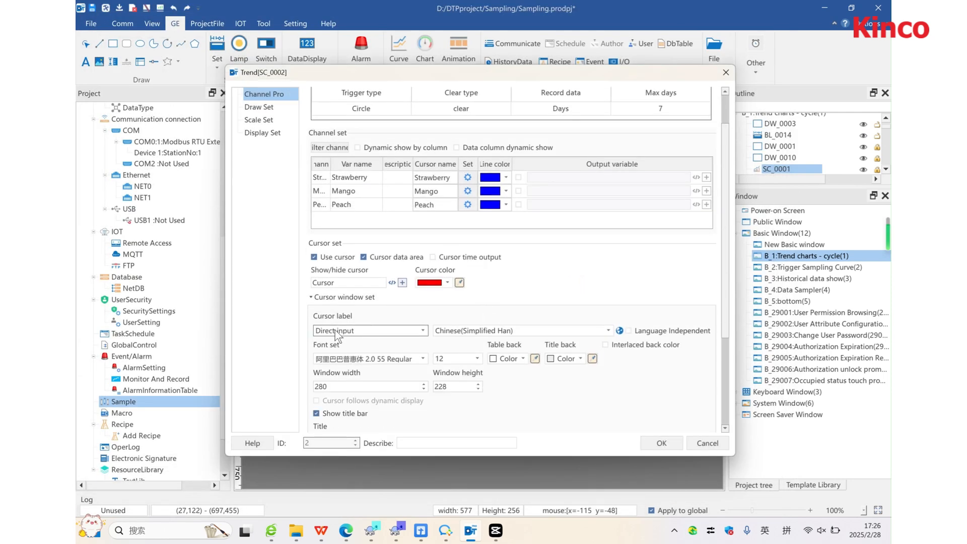
{"action": "left_click", "coordinate": [336, 332]}
{"action": "left_click", "coordinate": [339, 334]}
{"action": "left_click", "coordinate": [485, 332]}
{"action": "left_click", "coordinate": [491, 351]}
Name the cursors of the Strawberry, Mango and Peach channels 1, 2 and 3.
{"action": "left_click", "coordinate": [433, 179]}
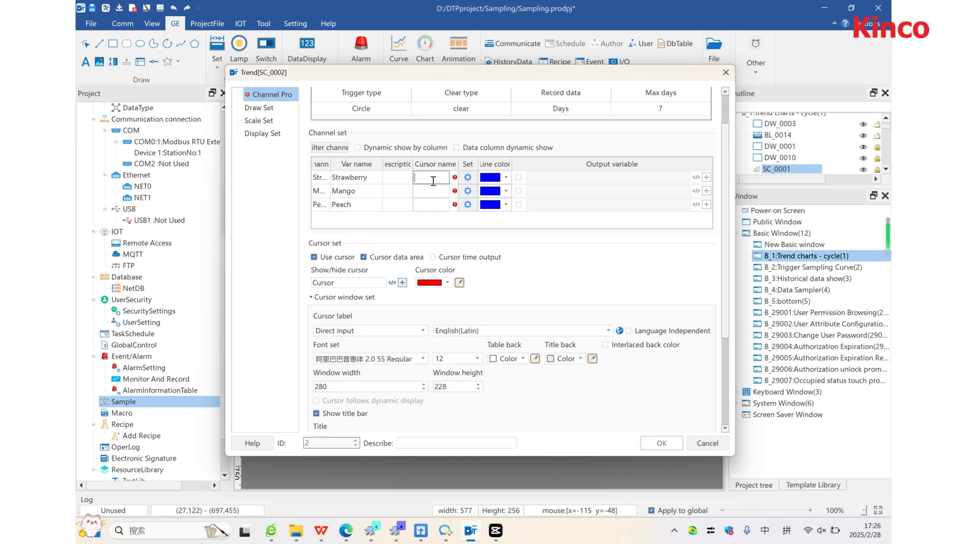
{"action": "type", "text": "1"}
{"action": "left_click", "coordinate": [433, 190]}
{"action": "type", "text": "2"}
{"action": "left_click", "coordinate": [433, 204]}
{"action": "type", "text": "3"}
{"action": "left_click", "coordinate": [433, 221]}
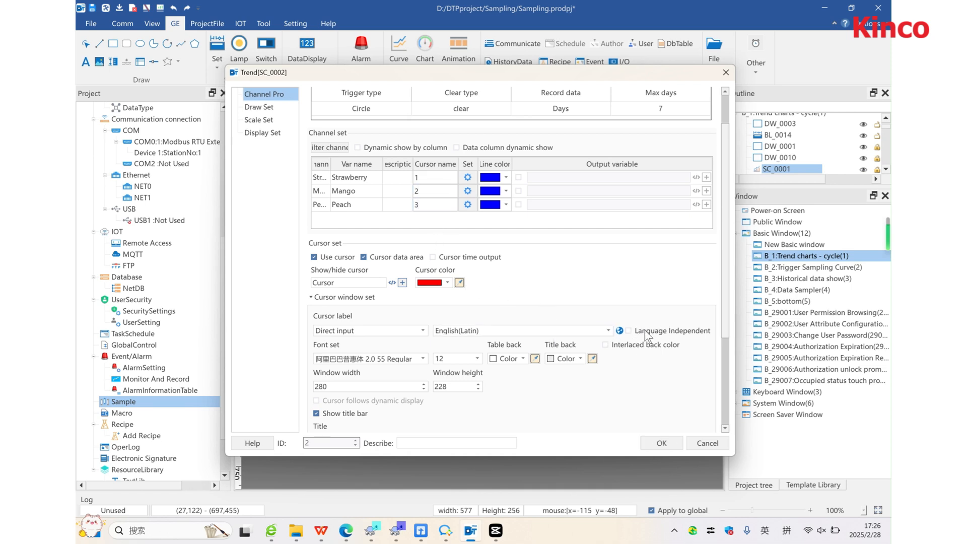
View the font and font size choices for the cursor window without changing them.
{"action": "scroll", "coordinate": [536, 307], "scroll_direction": "down", "scroll_amount": 1}
{"action": "left_click", "coordinate": [424, 336]}
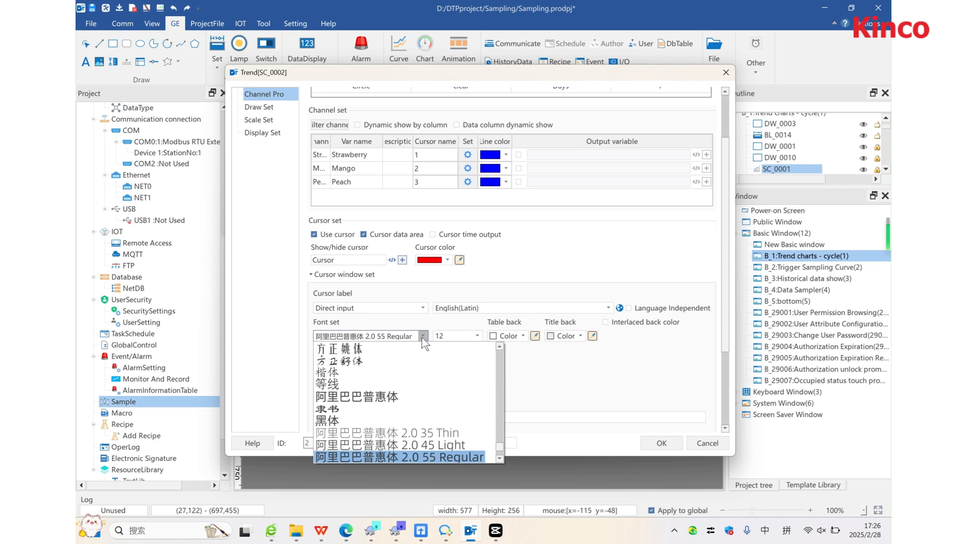
{"action": "left_click", "coordinate": [422, 336]}
{"action": "left_click", "coordinate": [477, 336]}
{"action": "left_click", "coordinate": [477, 336]}
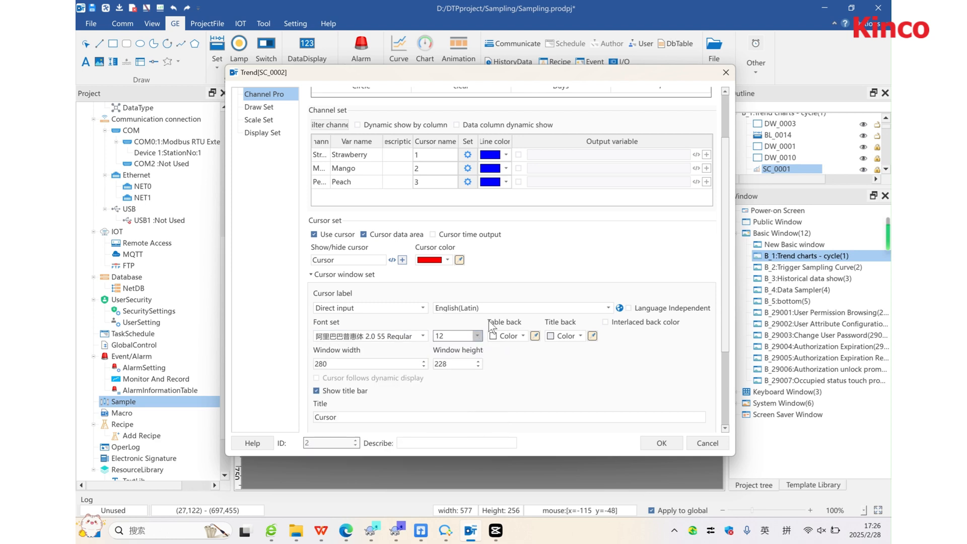
View the table and title background color choices without changing them, and enable Interlaced back color for the cursor window.
{"action": "left_click", "coordinate": [523, 336]}
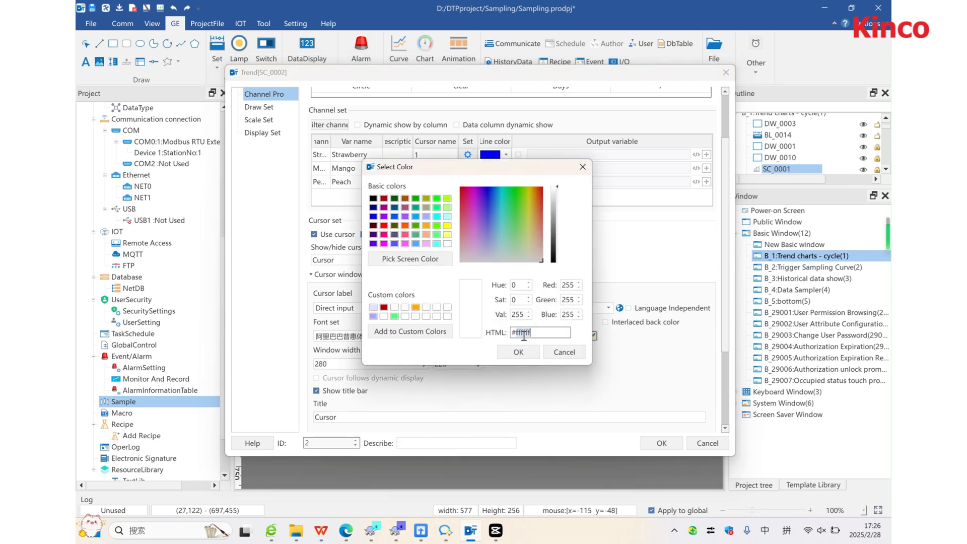
{"action": "left_click", "coordinate": [583, 167]}
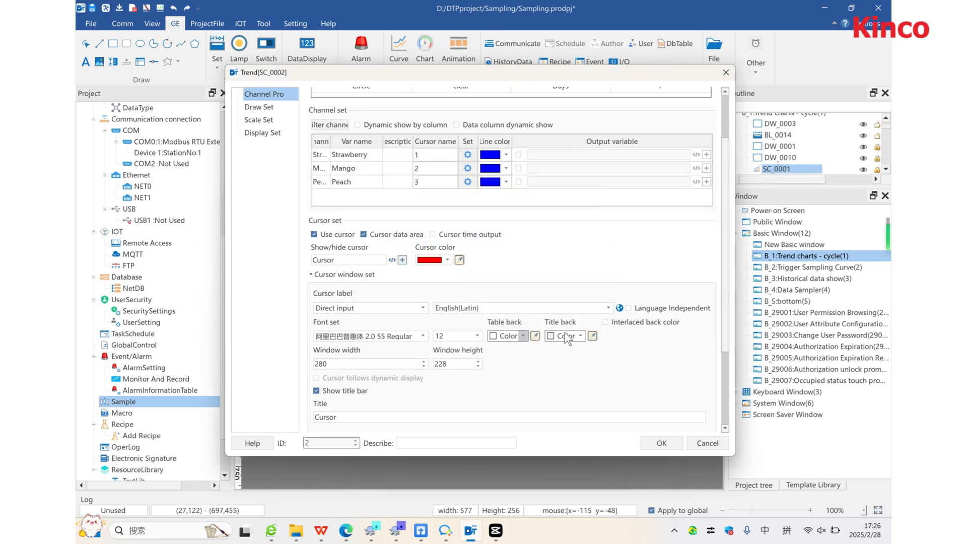
{"action": "left_click", "coordinate": [580, 336]}
{"action": "left_click", "coordinate": [582, 167]}
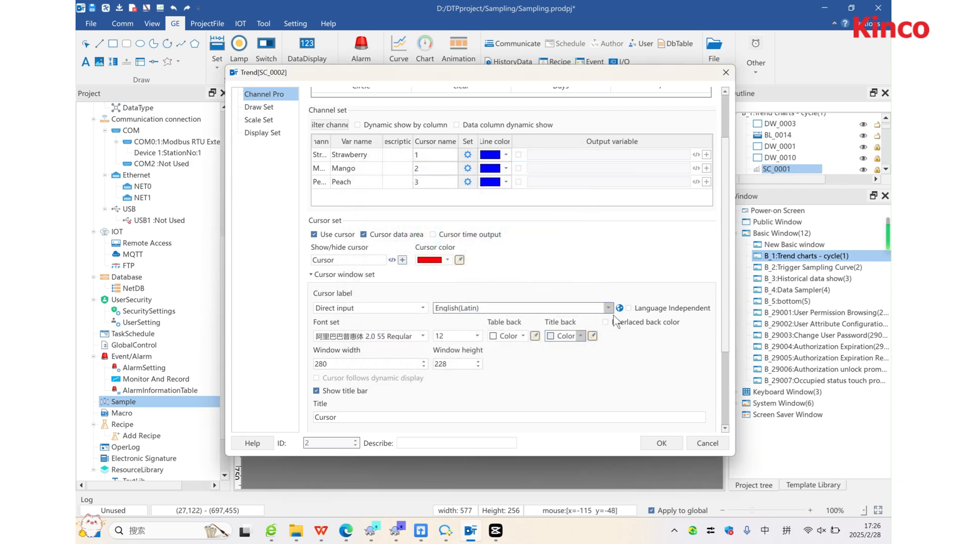
{"action": "left_click", "coordinate": [618, 319]}
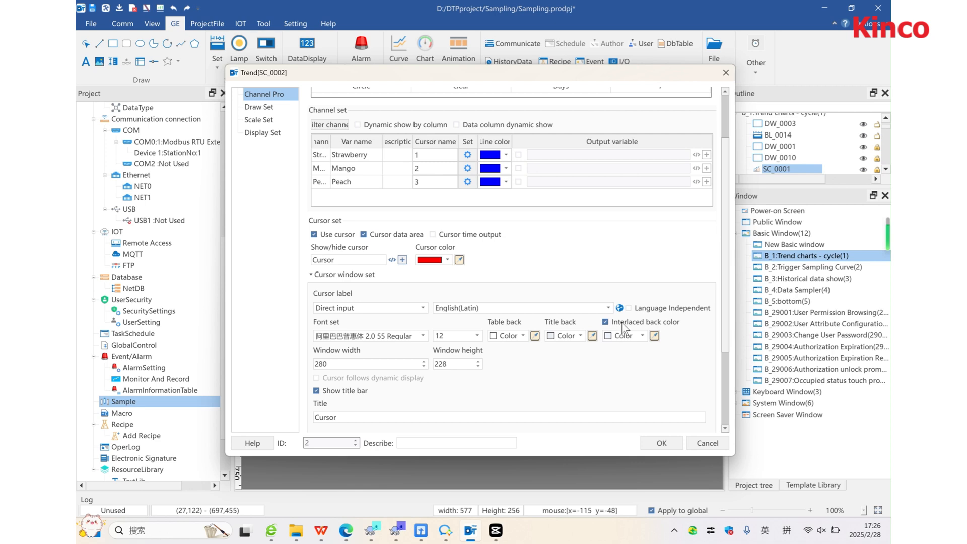
Disable Interlaced back color for the cursor window and keep Cursor as its title.
{"action": "left_click", "coordinate": [606, 322]}
{"action": "scroll", "coordinate": [447, 352], "scroll_direction": "down", "scroll_amount": 3}
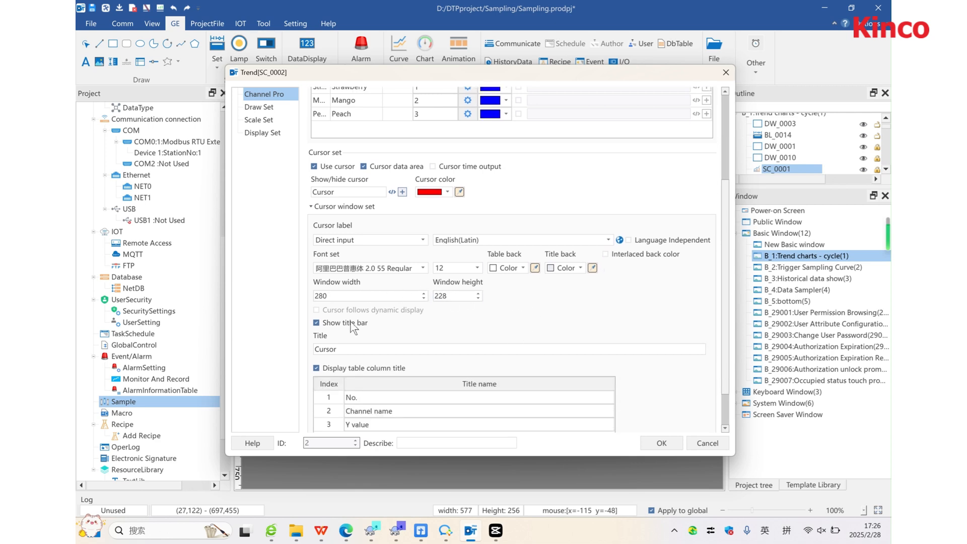
{"action": "double_click", "coordinate": [350, 350]}
{"action": "left_click_drag", "start_coordinate": [396, 250], "coordinate": [381, 249]}
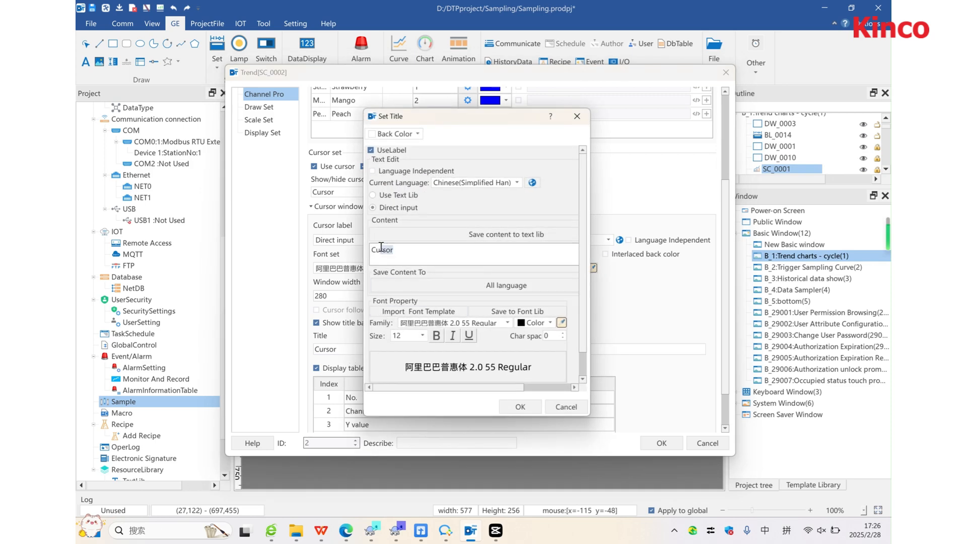
{"action": "left_click", "coordinate": [519, 407]}
{"action": "scroll", "coordinate": [479, 335], "scroll_direction": "down", "scroll_amount": 1}
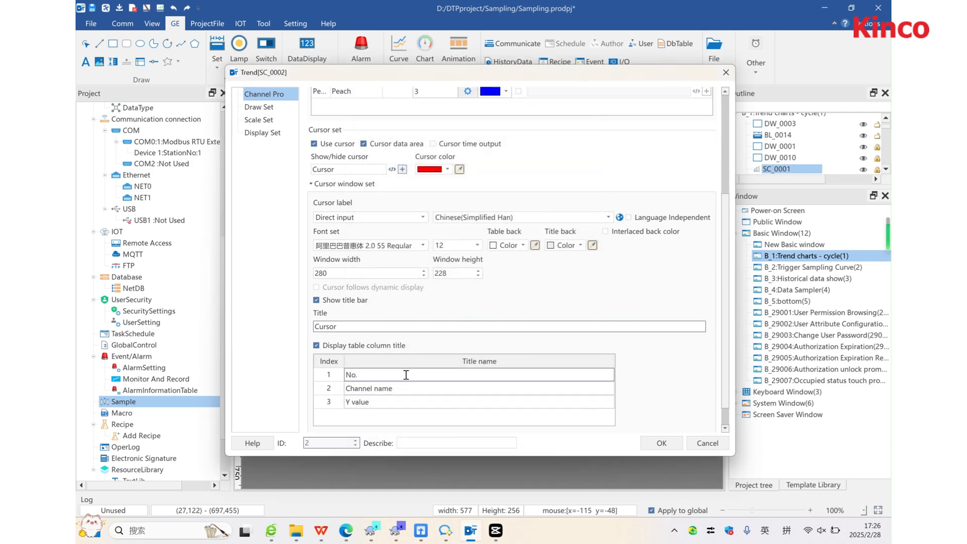
In the draw settings, switch to Screen show time range and keep its type on Constant.
{"action": "left_click", "coordinate": [267, 110]}
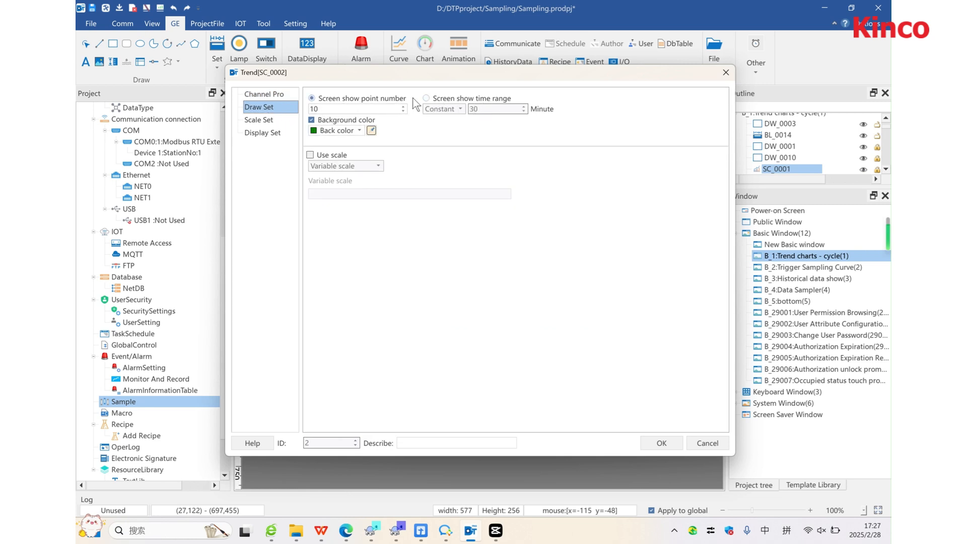
{"action": "left_click", "coordinate": [426, 98]}
{"action": "left_click", "coordinate": [459, 109]}
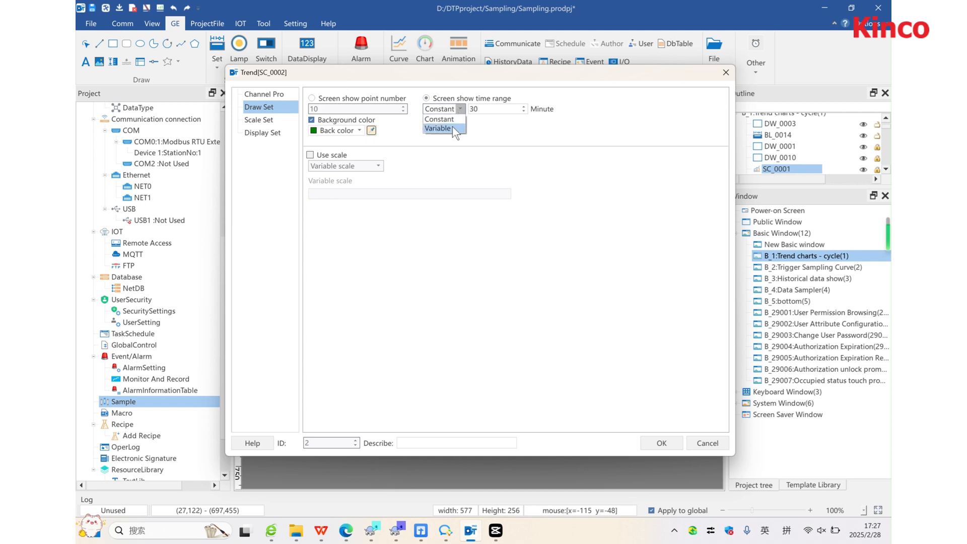
{"action": "left_click", "coordinate": [462, 109]}
Try the Use scale option with Variable scale and turn it off again.
{"action": "left_click", "coordinate": [310, 155]}
{"action": "left_click", "coordinate": [337, 166]}
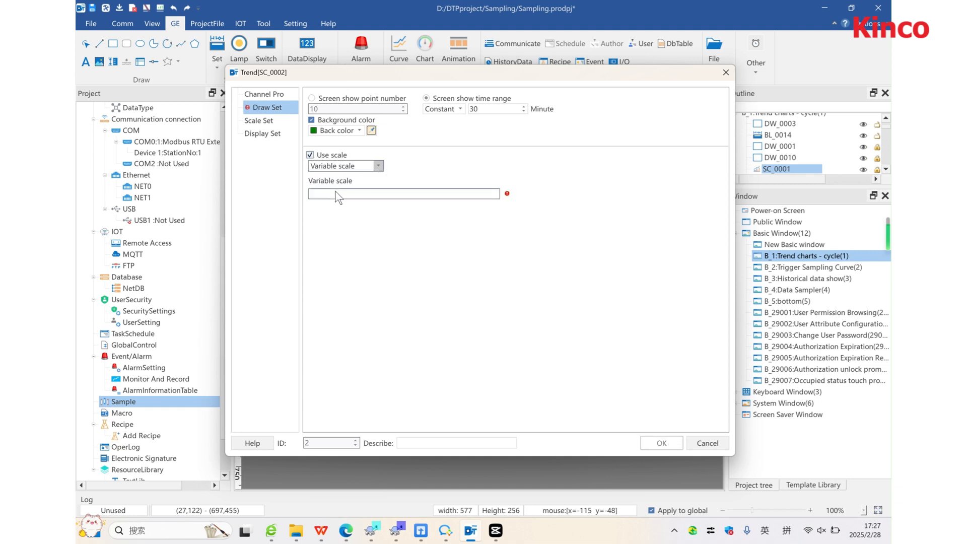
{"action": "left_click", "coordinate": [310, 155]}
In the scale settings, toggle the X axis and Y axis scales off and back on.
{"action": "left_click", "coordinate": [277, 120]}
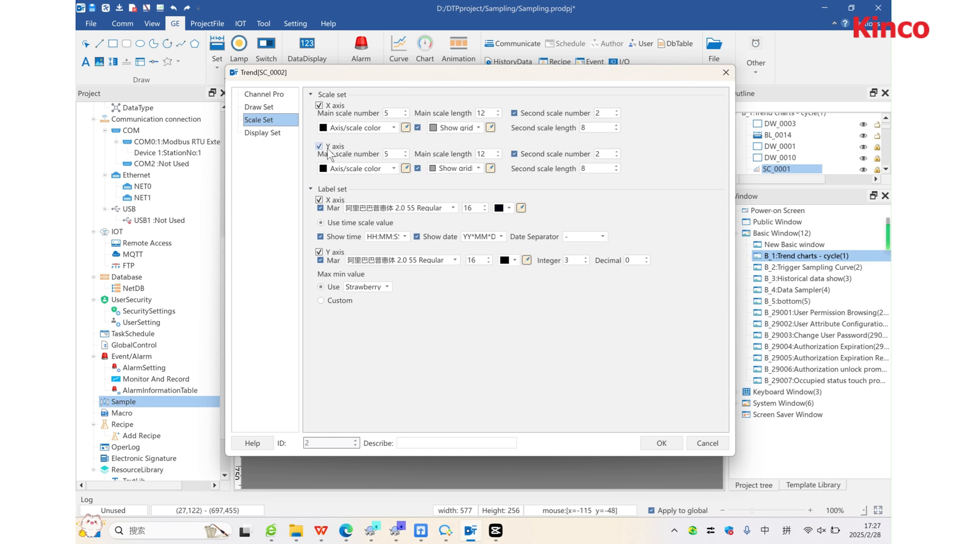
{"action": "left_click", "coordinate": [319, 106]}
{"action": "left_click", "coordinate": [319, 106]}
{"action": "left_click", "coordinate": [320, 147]}
{"action": "left_click", "coordinate": [320, 146]}
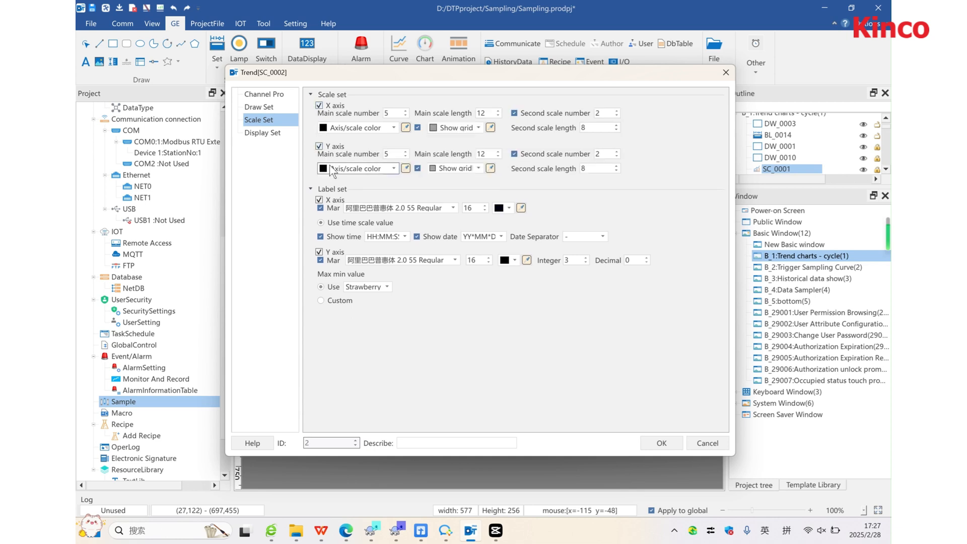
Review the X axis label's time format, date format and date separator choices, leaving Show time and Show date enabled.
{"action": "left_click", "coordinate": [327, 235]}
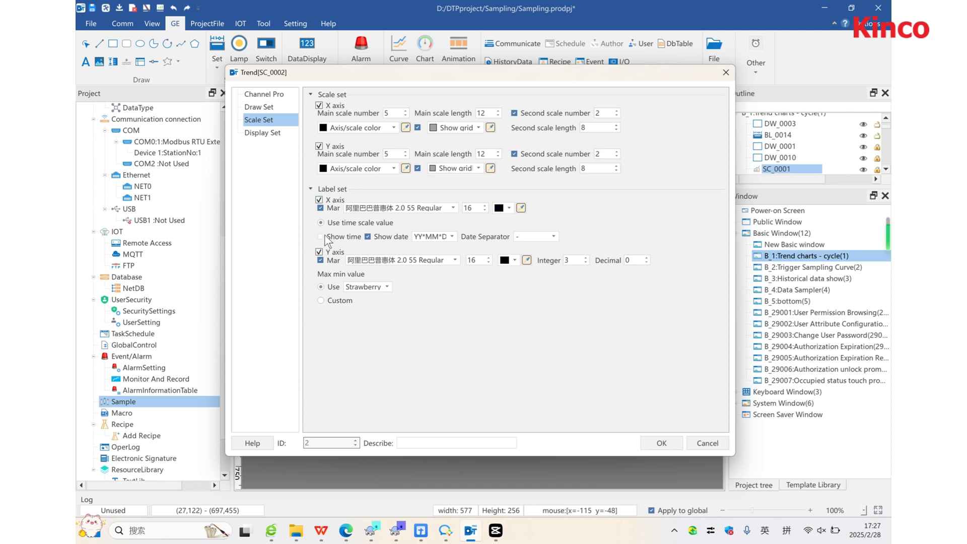
{"action": "left_click", "coordinate": [320, 236]}
{"action": "left_click", "coordinate": [404, 236]}
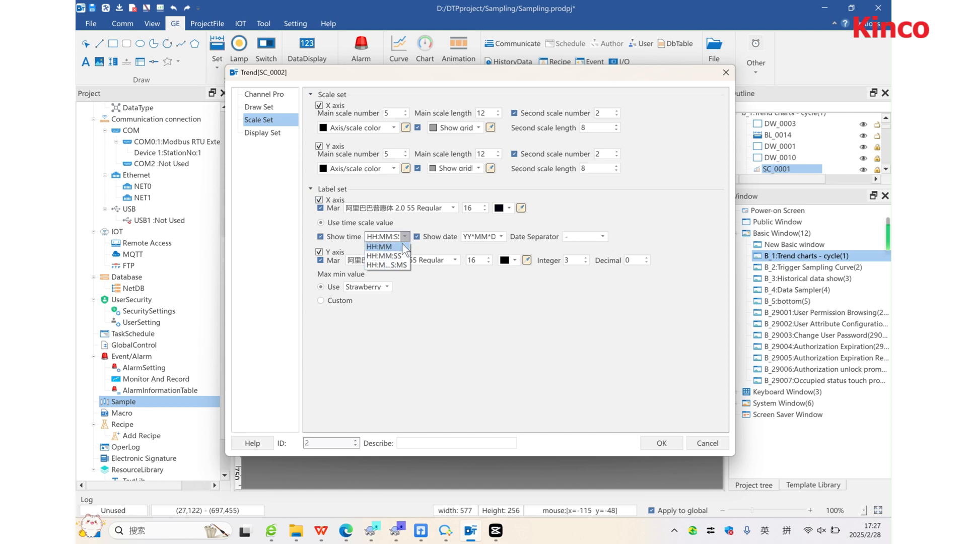
{"action": "left_click", "coordinate": [407, 237]}
{"action": "left_click", "coordinate": [422, 240]}
{"action": "left_click", "coordinate": [422, 239]}
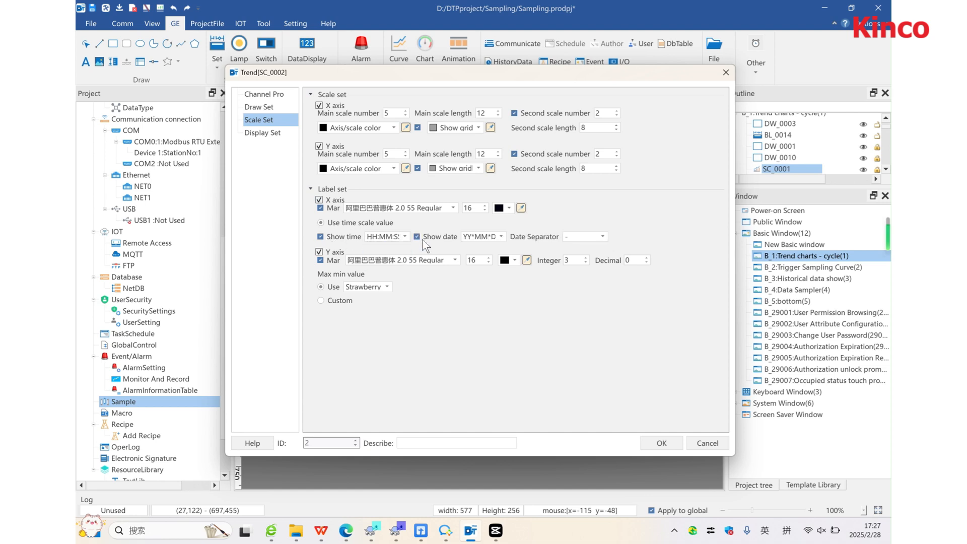
{"action": "left_click", "coordinate": [501, 236]}
{"action": "left_click", "coordinate": [502, 236]}
{"action": "left_click", "coordinate": [606, 238]}
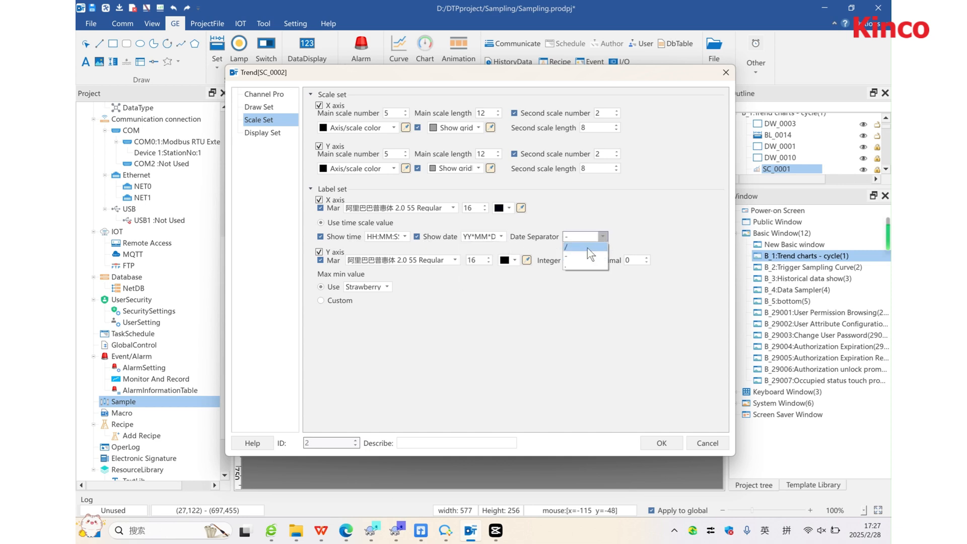
{"action": "left_click", "coordinate": [600, 240]}
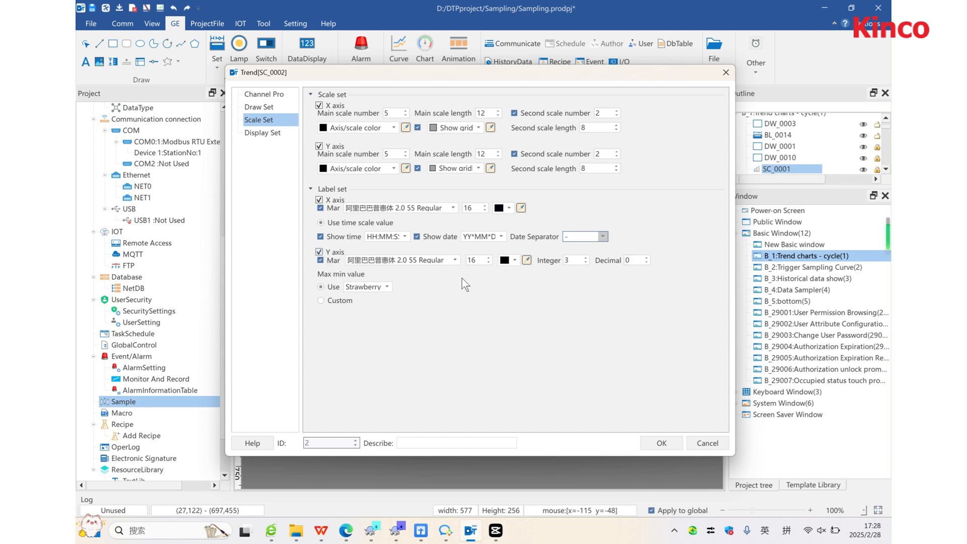
Review the channel and Custom sources for the Y axis label's maximum and minimum, keeping Use set to Strawberry.
{"action": "left_click", "coordinate": [379, 287]}
{"action": "left_click", "coordinate": [368, 307]}
{"action": "left_click", "coordinate": [376, 287]}
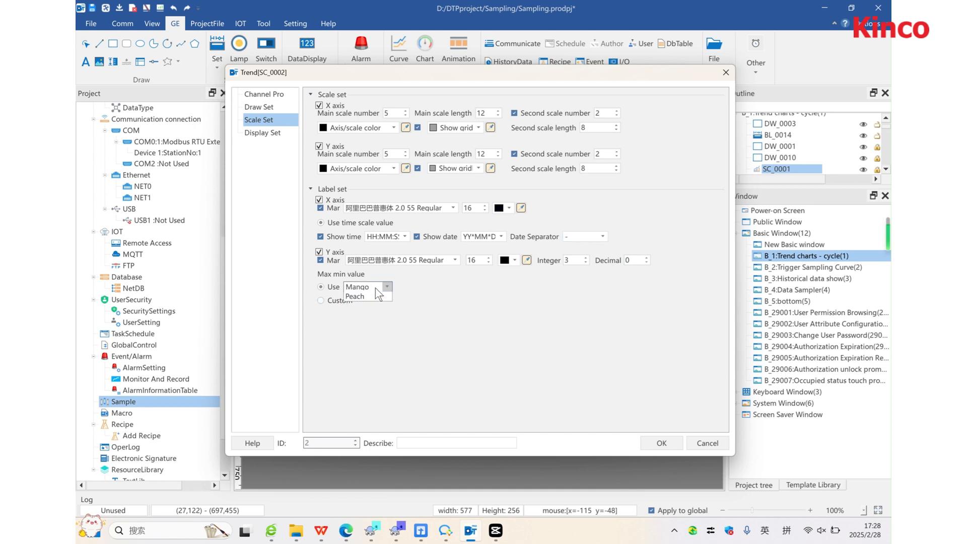
{"action": "left_click", "coordinate": [371, 316]}
{"action": "left_click", "coordinate": [378, 288]}
{"action": "left_click", "coordinate": [375, 297]}
{"action": "left_click", "coordinate": [322, 300]}
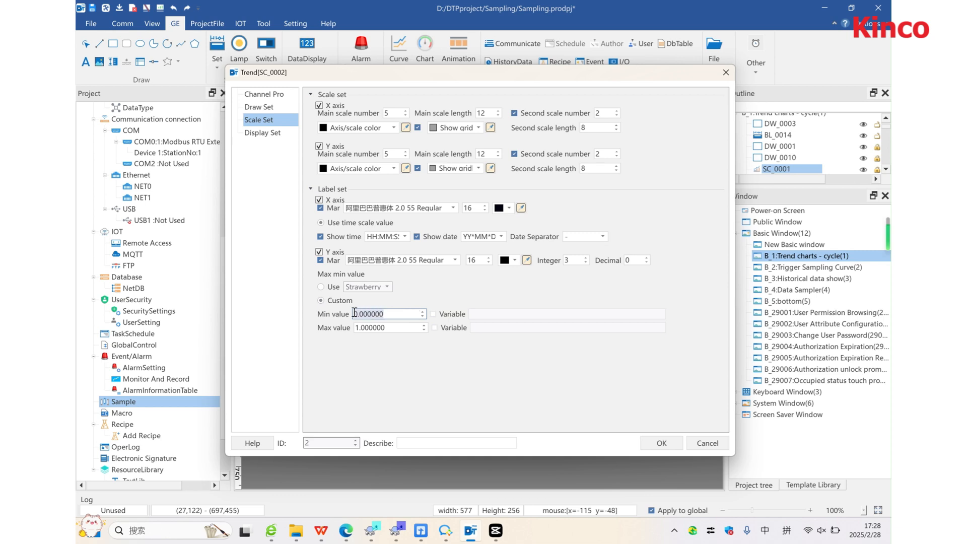
{"action": "double_click", "coordinate": [374, 327]}
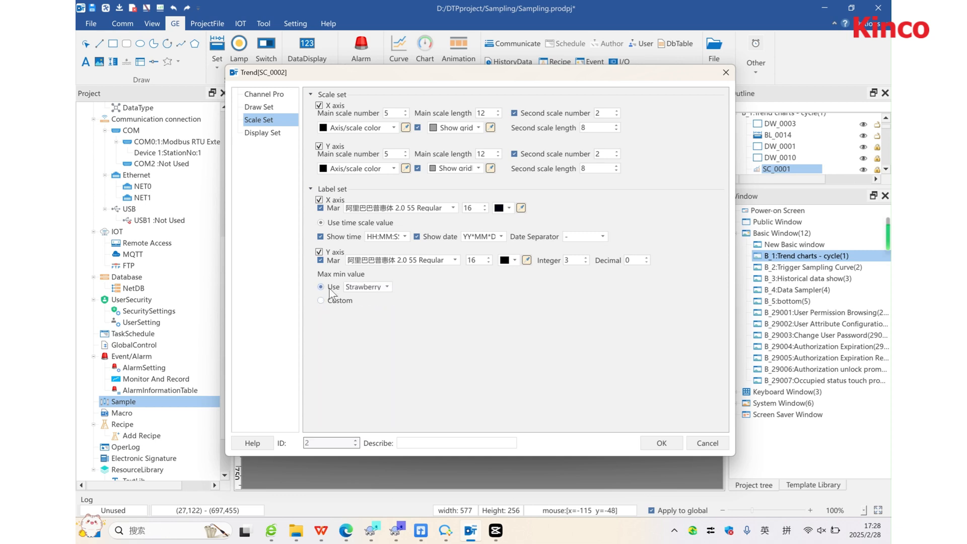
View the trend chart's display settings and its Translucent option, leaving translucency disabled.
{"action": "left_click", "coordinate": [272, 132]}
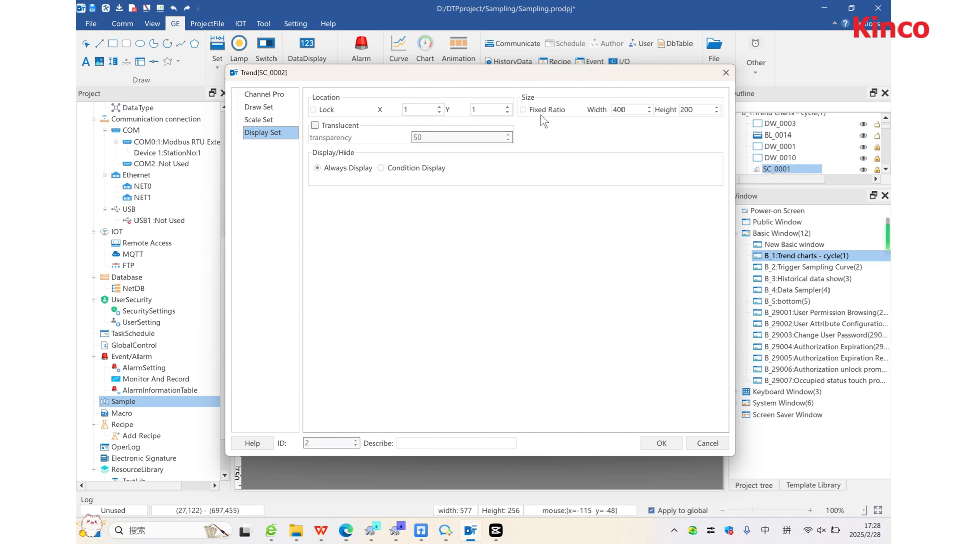
{"action": "double_click", "coordinate": [314, 126]}
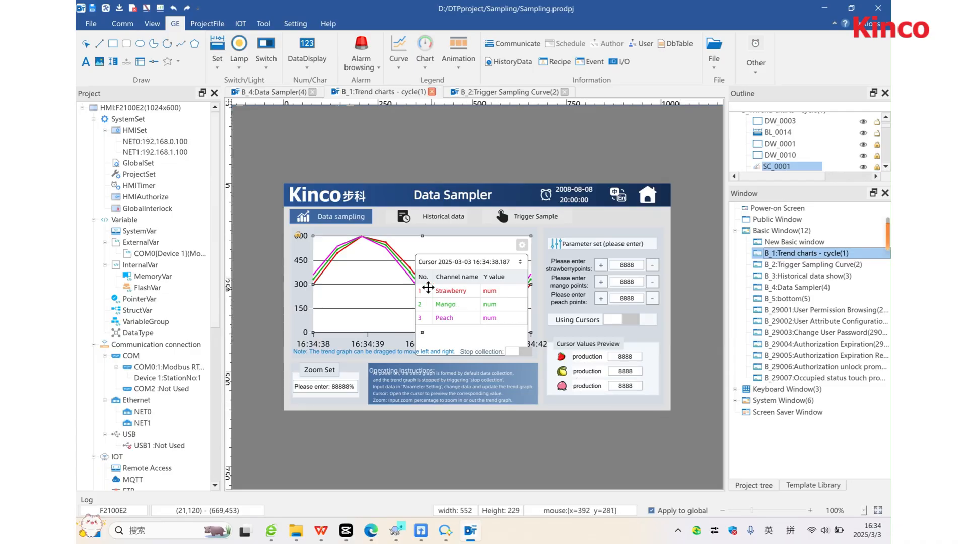
Open the finished trend chart in the Trend charts - cycle window and review its cyclic sampling source and three channels.
{"action": "double_click", "coordinate": [395, 276]}
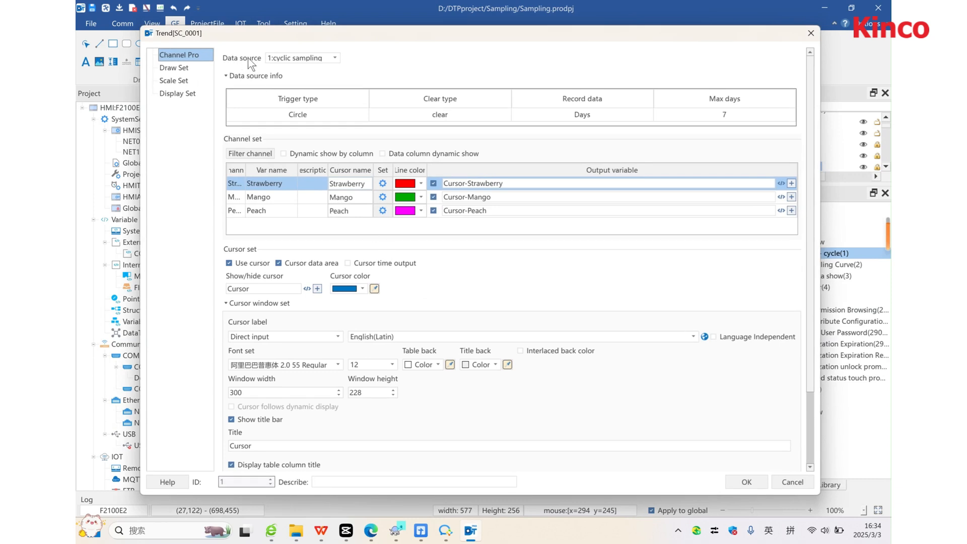
{"action": "left_click", "coordinate": [286, 58]}
{"action": "left_click", "coordinate": [285, 63]}
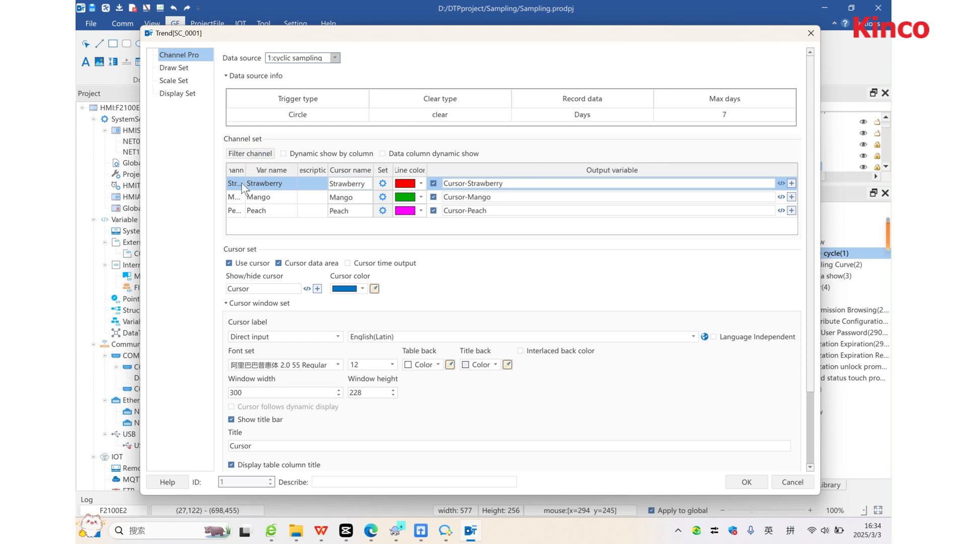
{"action": "left_click", "coordinate": [231, 196]}
{"action": "left_click", "coordinate": [233, 214]}
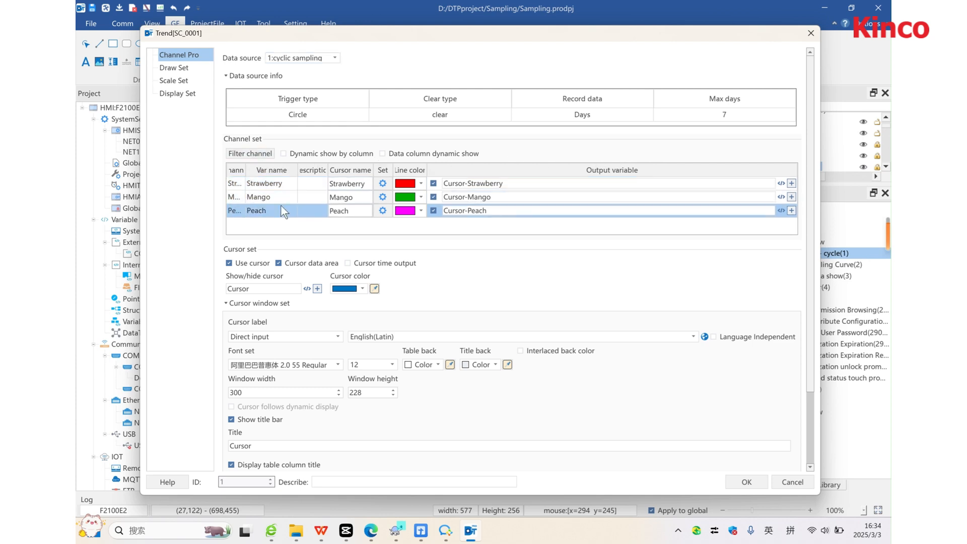
View the point type choices in the Strawberry channel's settings without changing them.
{"action": "left_click", "coordinate": [383, 183]}
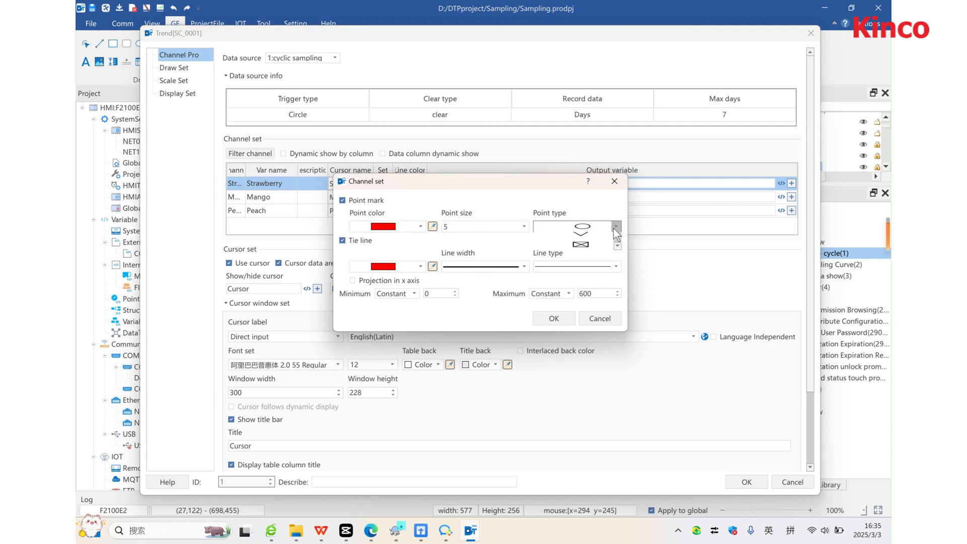
{"action": "left_click", "coordinate": [613, 228]}
{"action": "left_click", "coordinate": [614, 228]}
{"action": "left_click", "coordinate": [554, 318]}
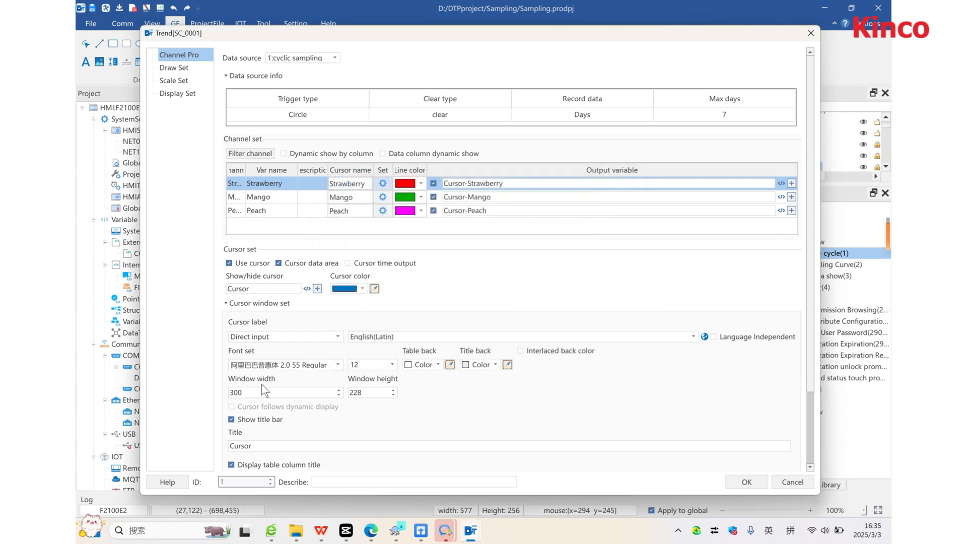
Review the cyclic trend chart's draw and scale settings, and close its properties.
{"action": "left_click", "coordinate": [174, 67]}
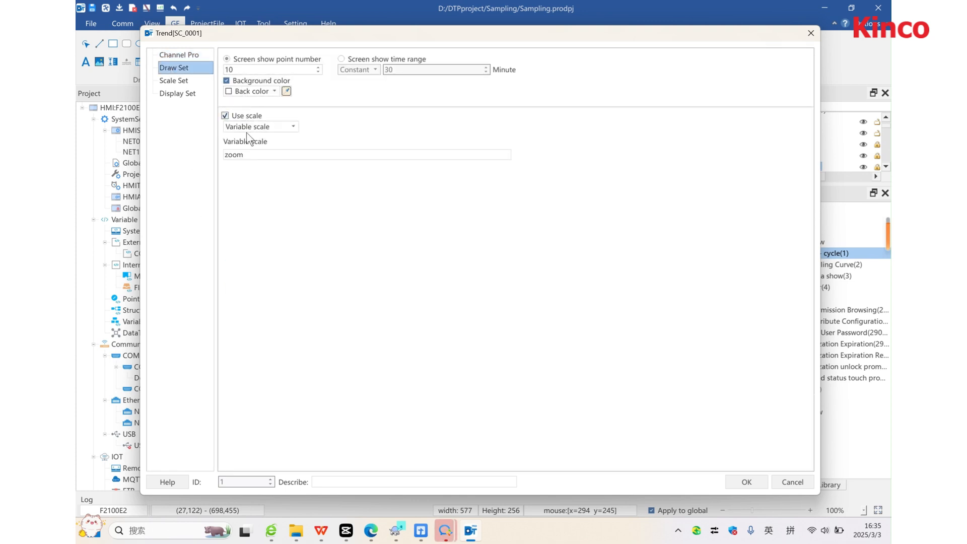
{"action": "left_click", "coordinate": [177, 79]}
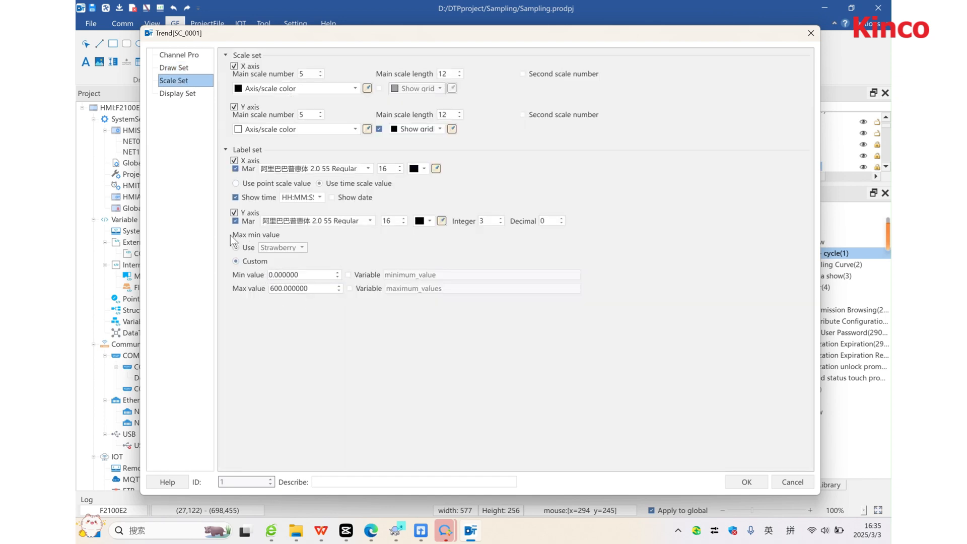
{"action": "left_click", "coordinate": [739, 482]}
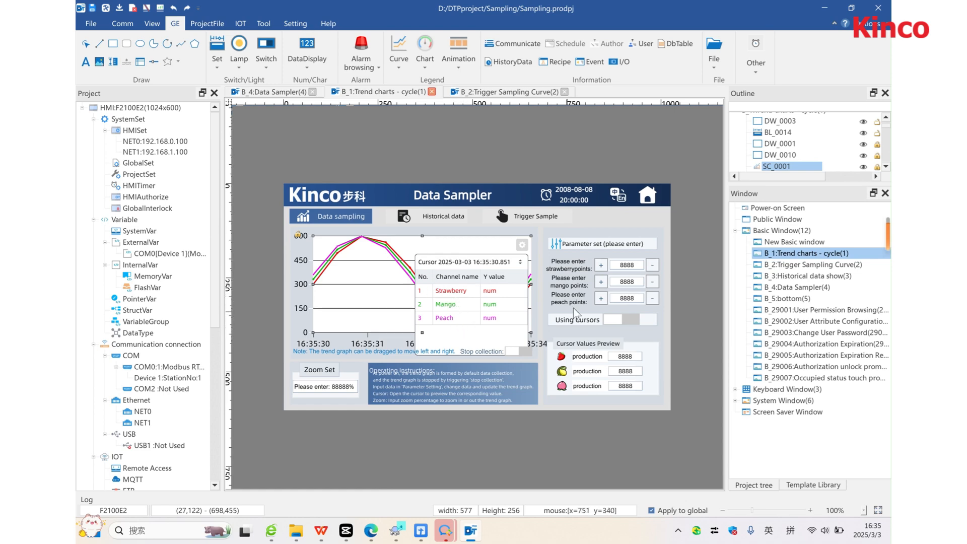
Check the variable behind the strawberry points input, and locate the mango input, peach input and Zoom Set objects.
{"action": "double_click", "coordinate": [623, 266]}
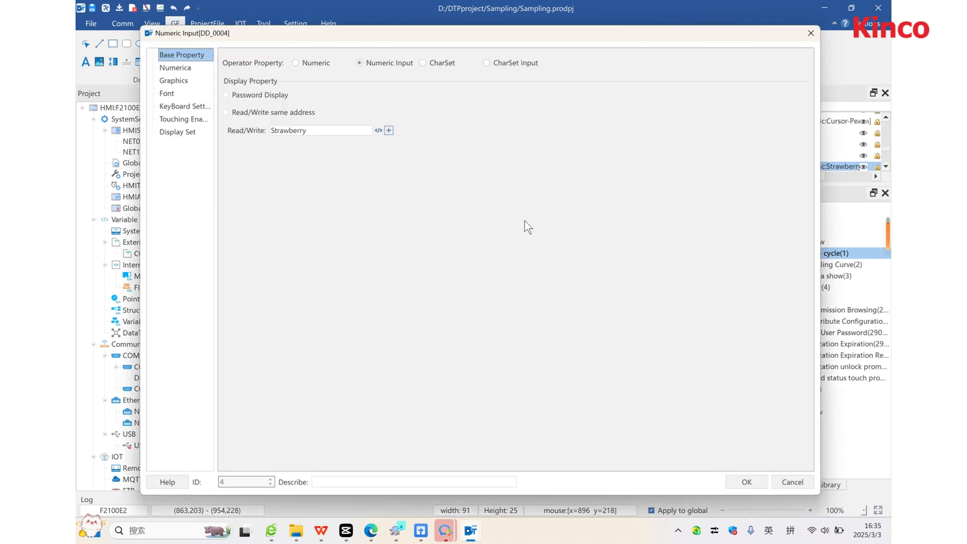
{"action": "left_click", "coordinate": [809, 34]}
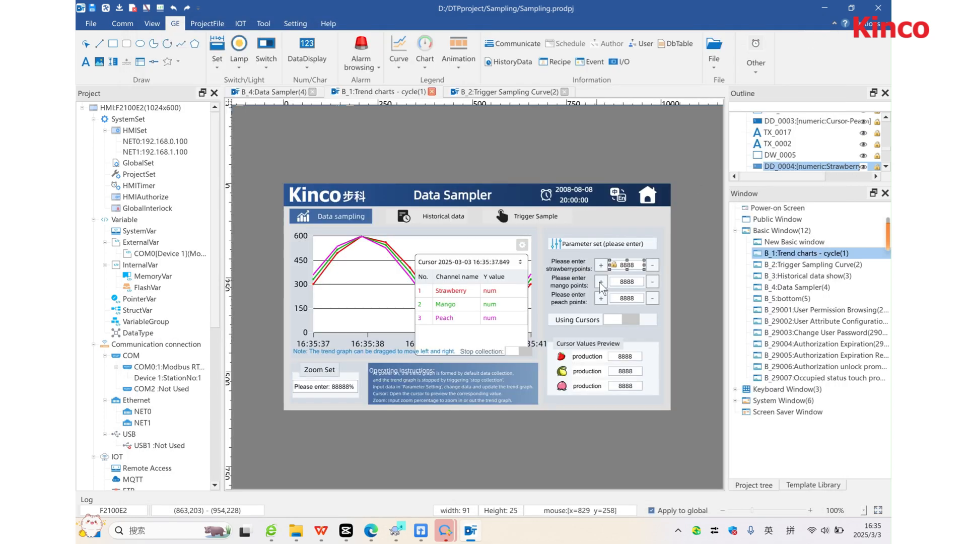
{"action": "left_click", "coordinate": [627, 284]}
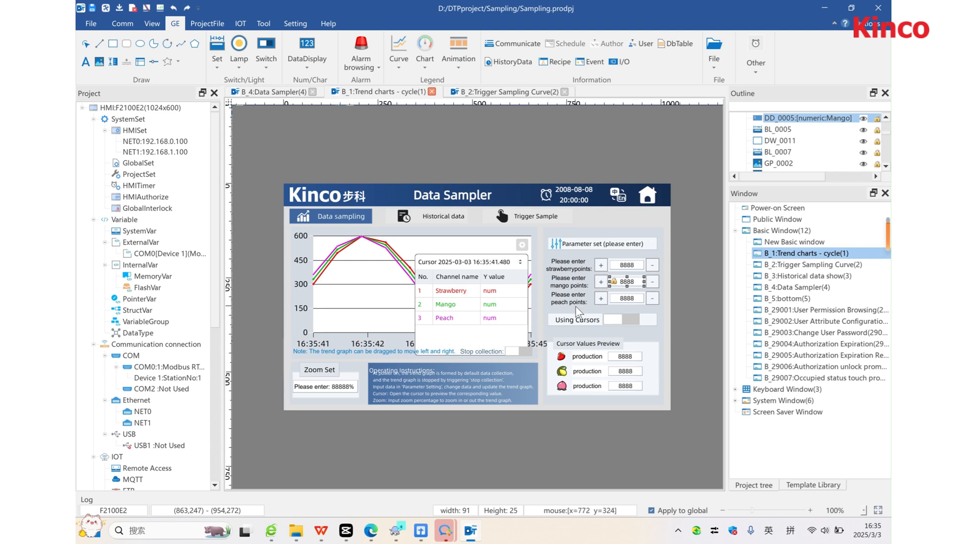
{"action": "left_click", "coordinate": [629, 300]}
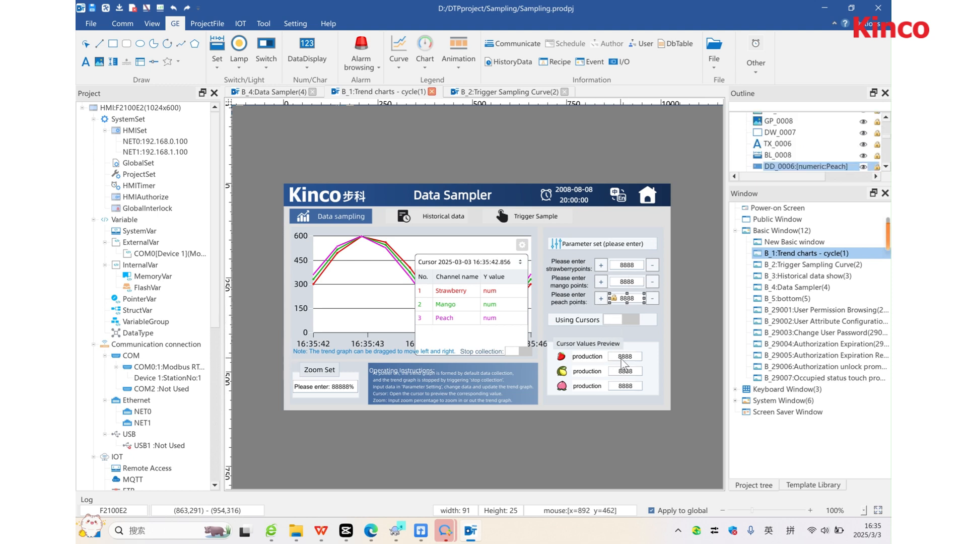
{"action": "left_click", "coordinate": [326, 370]}
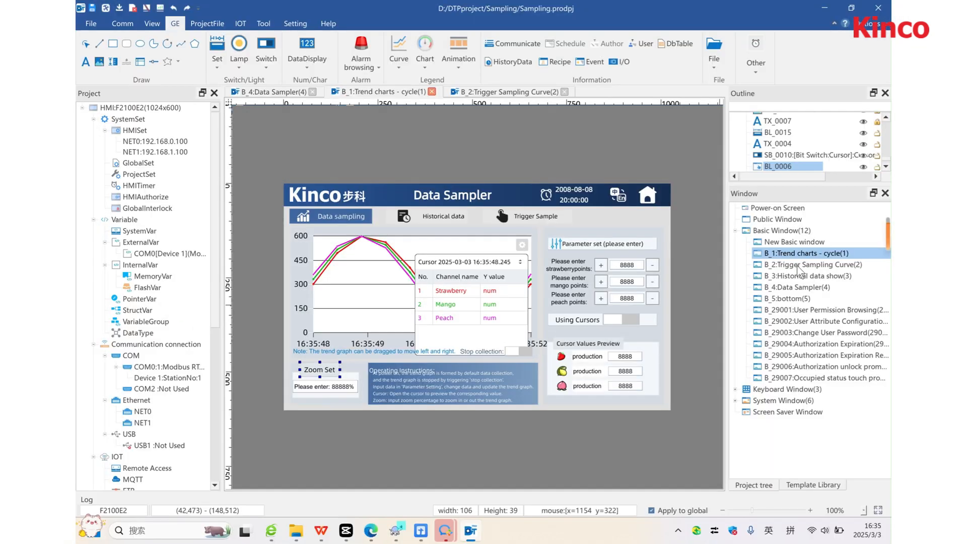
Open the trend chart in the Trigger Sampling Curve window and review its channel, draw and scale settings.
{"action": "double_click", "coordinate": [797, 267]}
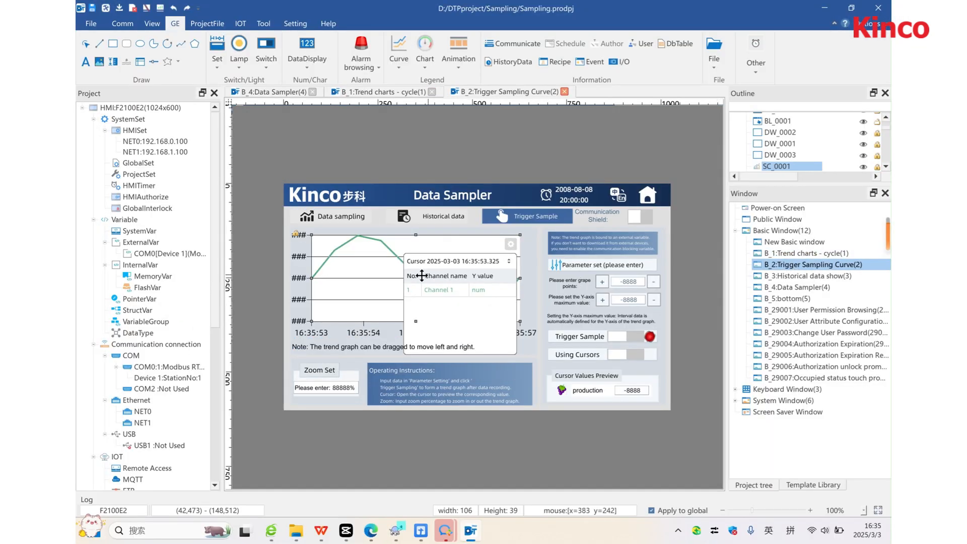
{"action": "double_click", "coordinate": [359, 275]}
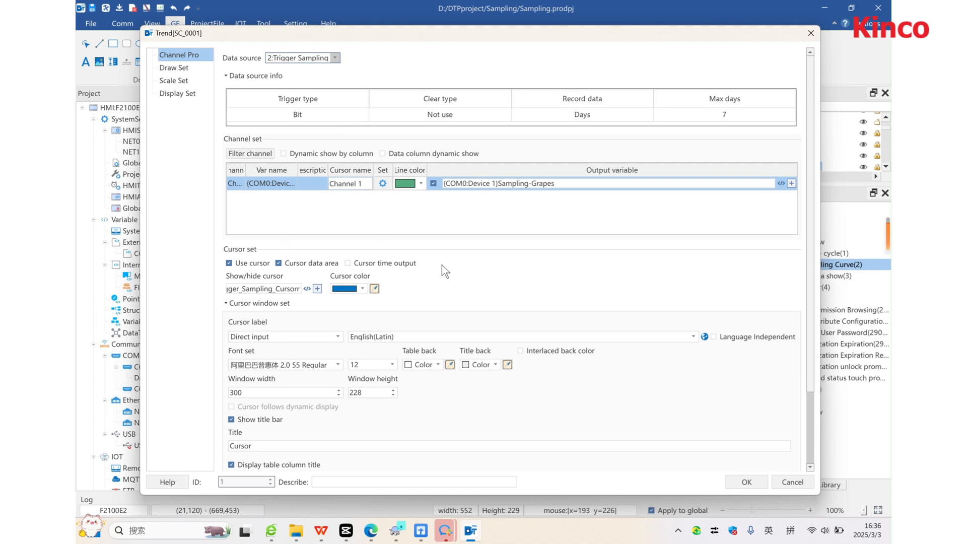
{"action": "left_click", "coordinate": [177, 70]}
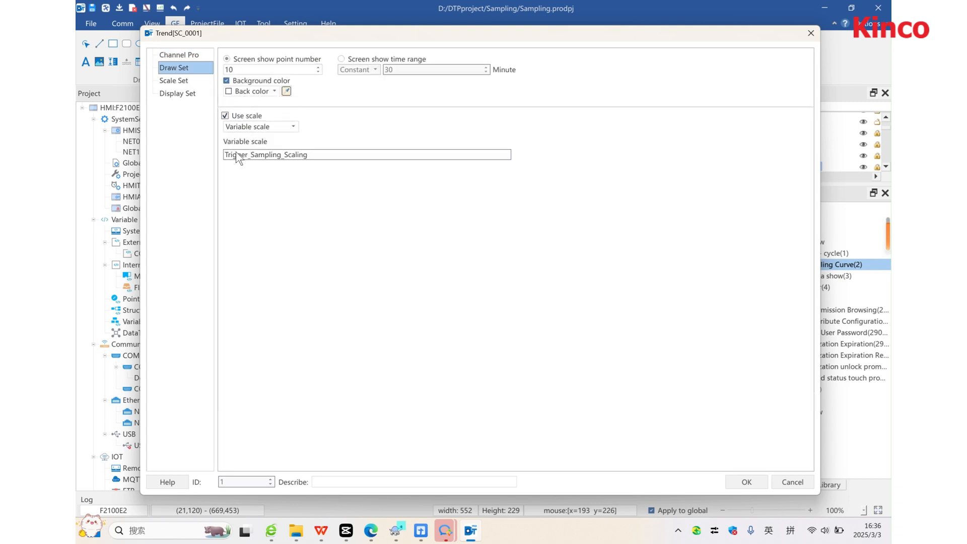
{"action": "left_click", "coordinate": [176, 82]}
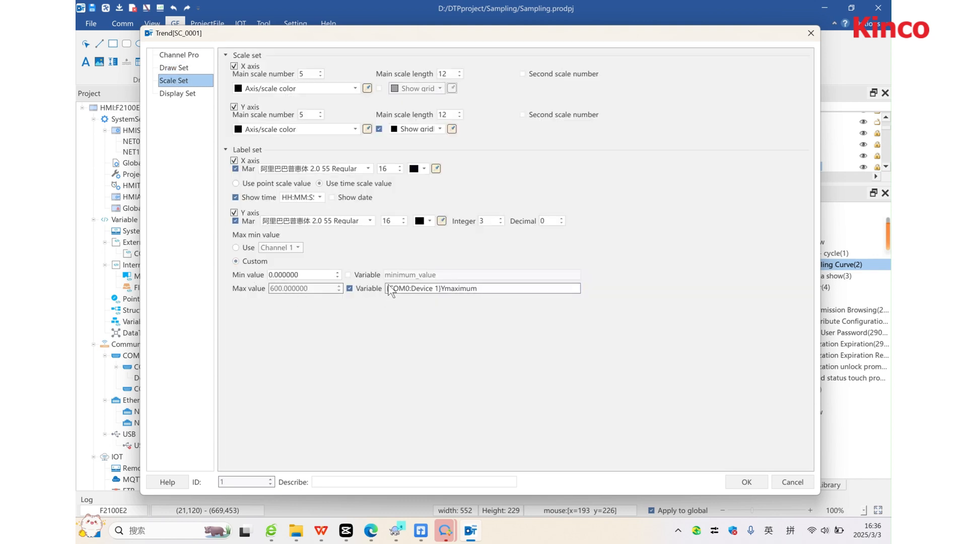
Compare the scale settings with the trigger trend chart, confirm its properties, and locate the Trigger Sample, Using Cursors and Zoom Set objects.
{"action": "left_click_drag", "start_coordinate": [259, 37], "coordinate": [505, 56]}
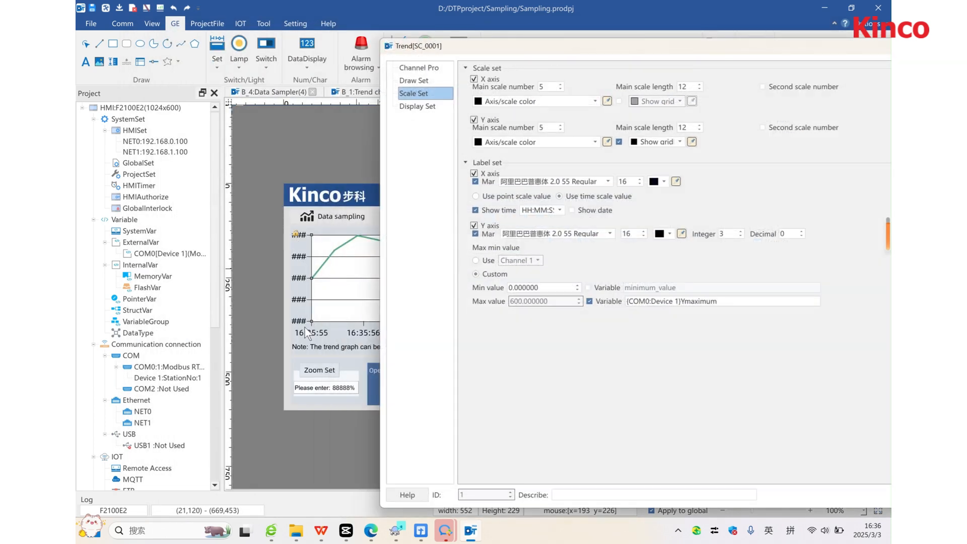
{"action": "left_click_drag", "start_coordinate": [564, 45], "coordinate": [322, 23]}
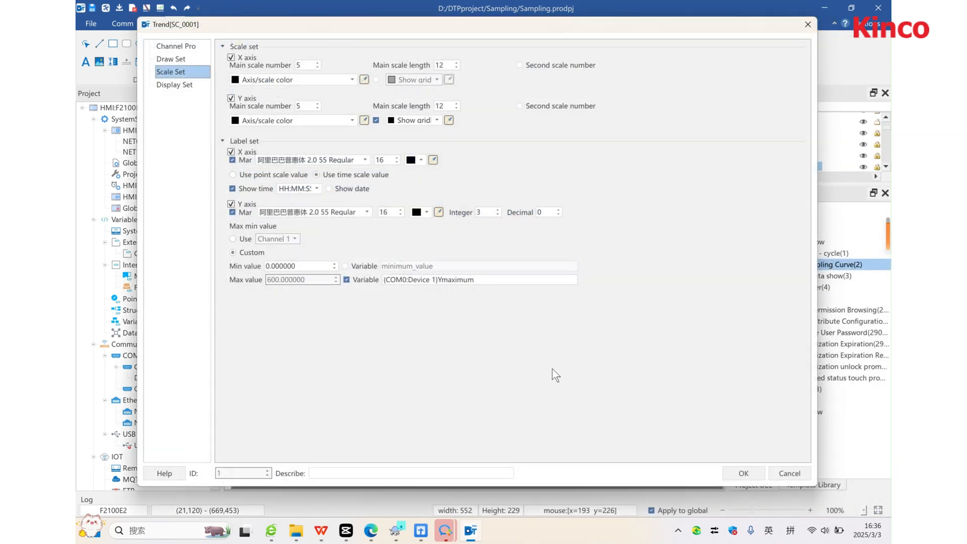
{"action": "left_click", "coordinate": [744, 474]}
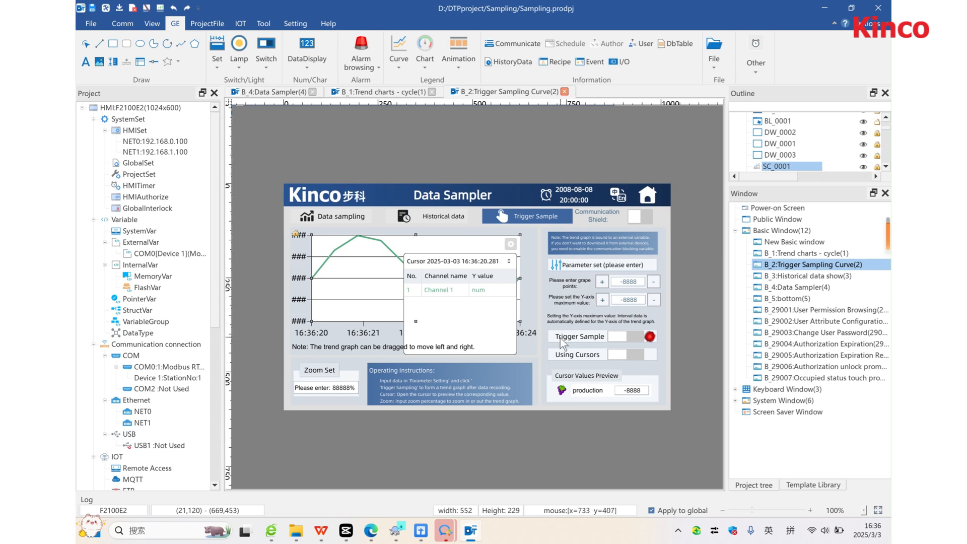
{"action": "left_click", "coordinate": [621, 338]}
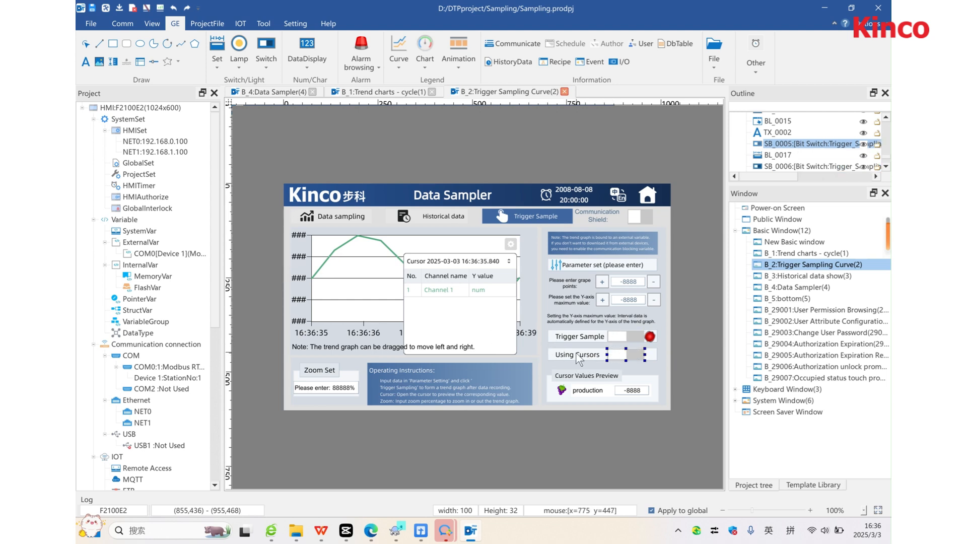
{"action": "left_click", "coordinate": [324, 376]}
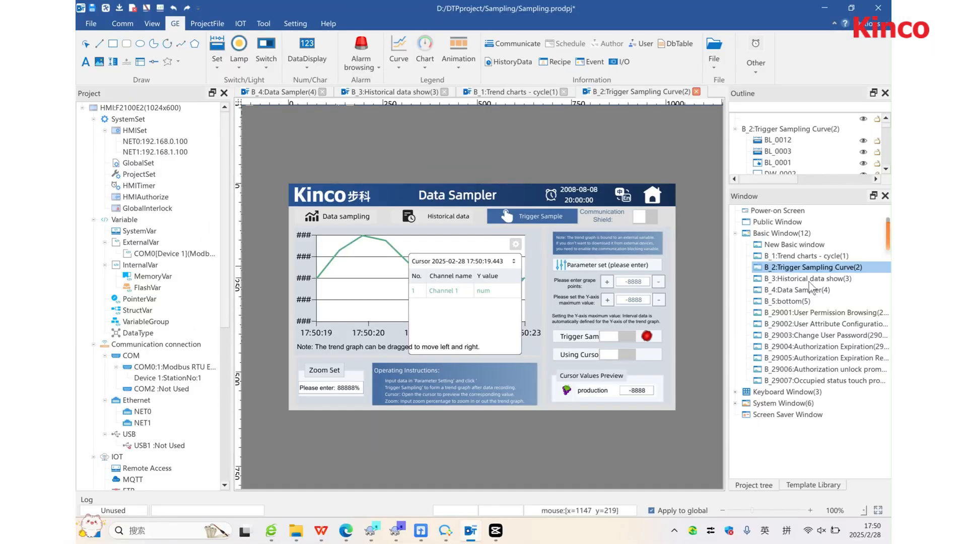
Open the table in the Historical data show window and set cyclic sampling as its data source, sorted by descending time.
{"action": "double_click", "coordinate": [811, 279]}
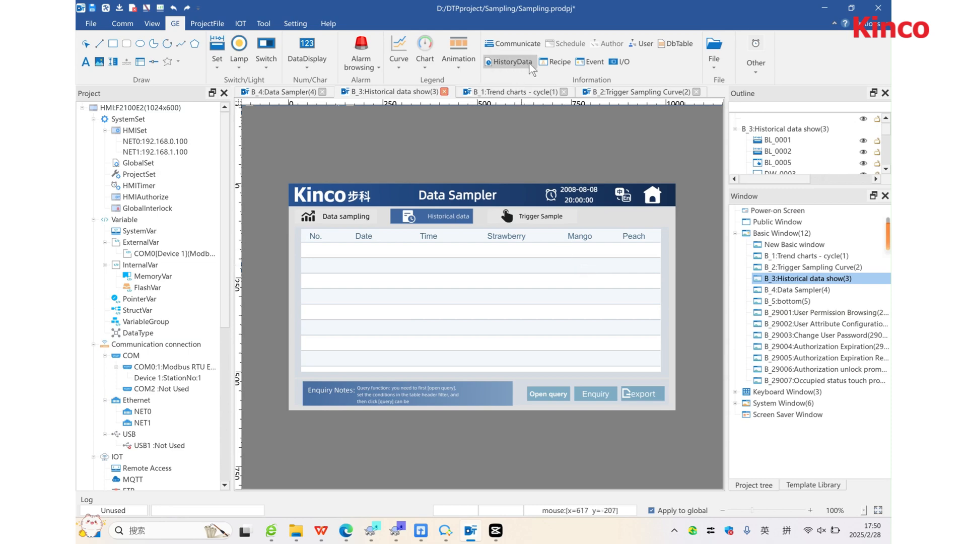
{"action": "double_click", "coordinate": [413, 258]}
{"action": "left_click", "coordinate": [309, 62]}
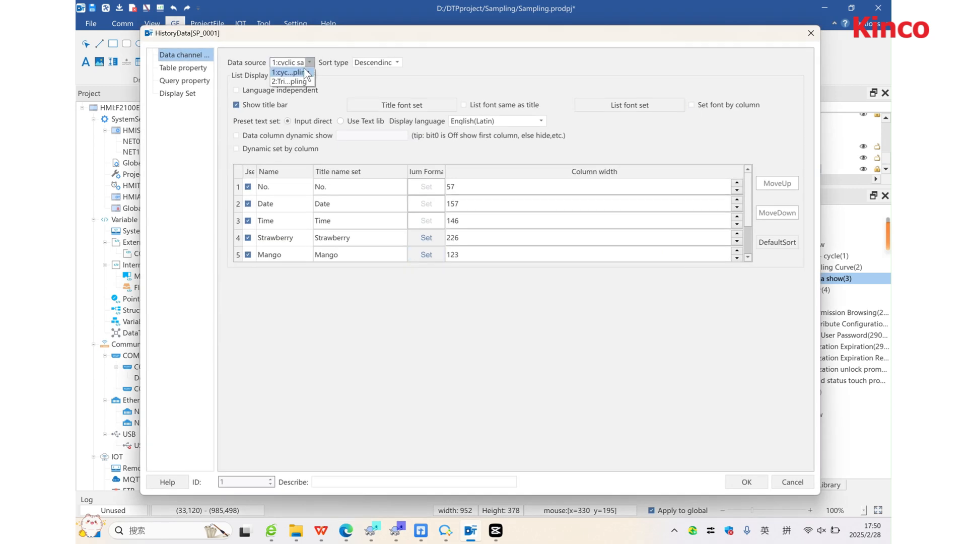
{"action": "left_click", "coordinate": [307, 73]}
{"action": "left_click", "coordinate": [378, 63]}
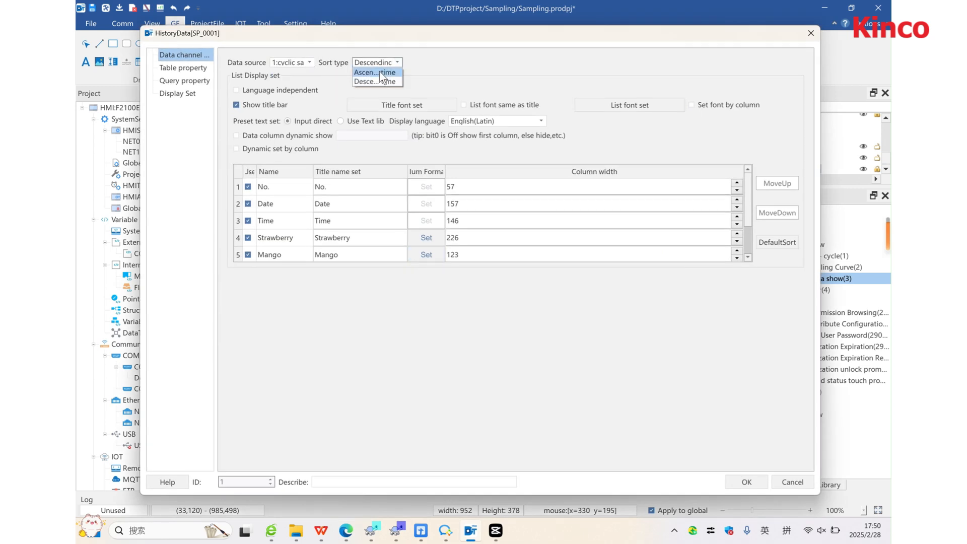
{"action": "left_click", "coordinate": [381, 79]}
Review the history table's drawing options and the date format, date separator and time format choices in its table settings.
{"action": "left_click", "coordinate": [183, 68]}
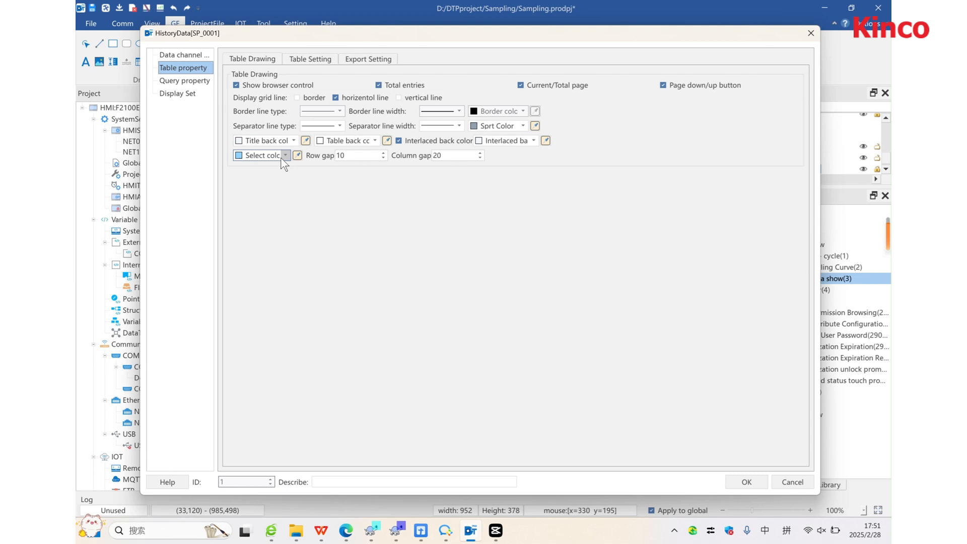
{"action": "left_click", "coordinate": [317, 61]}
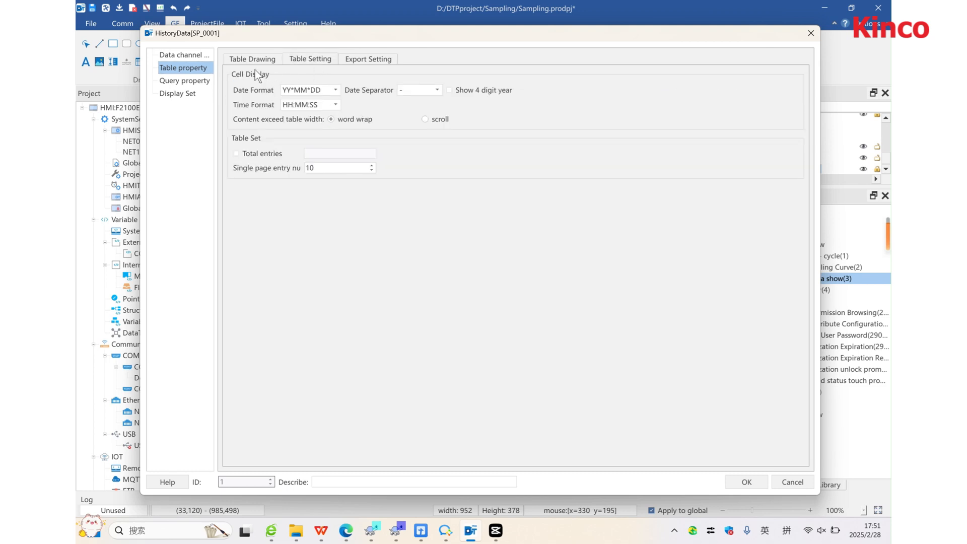
{"action": "left_click", "coordinate": [336, 90]}
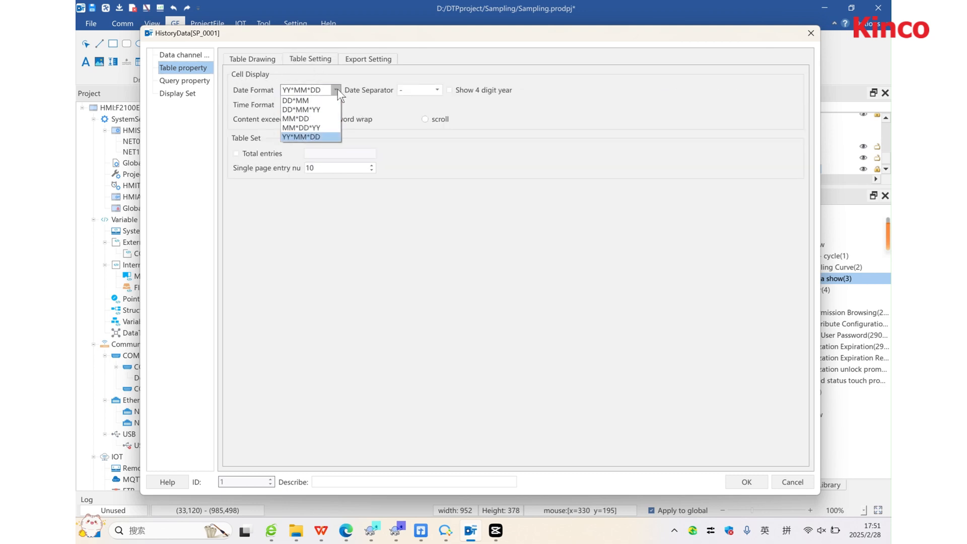
{"action": "left_click", "coordinate": [336, 90]}
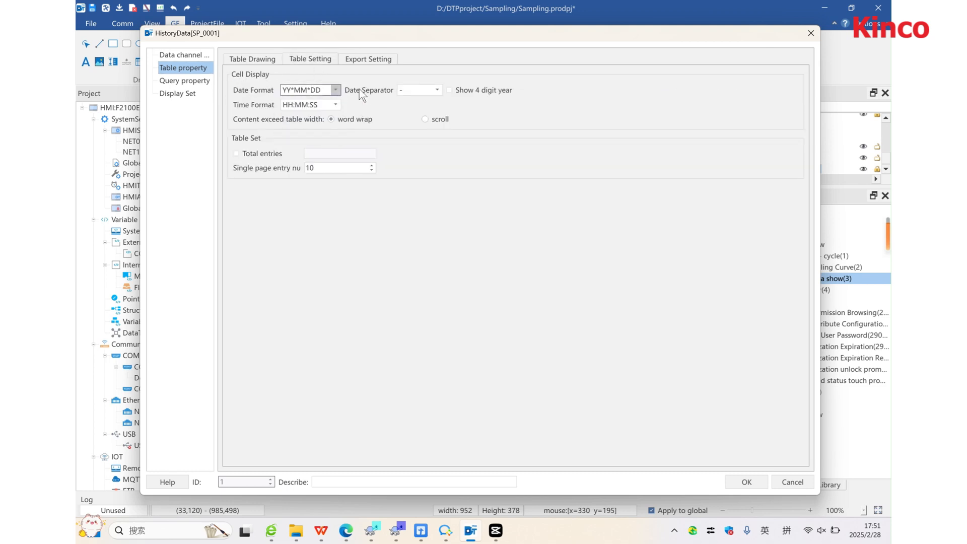
{"action": "left_click", "coordinate": [436, 92]}
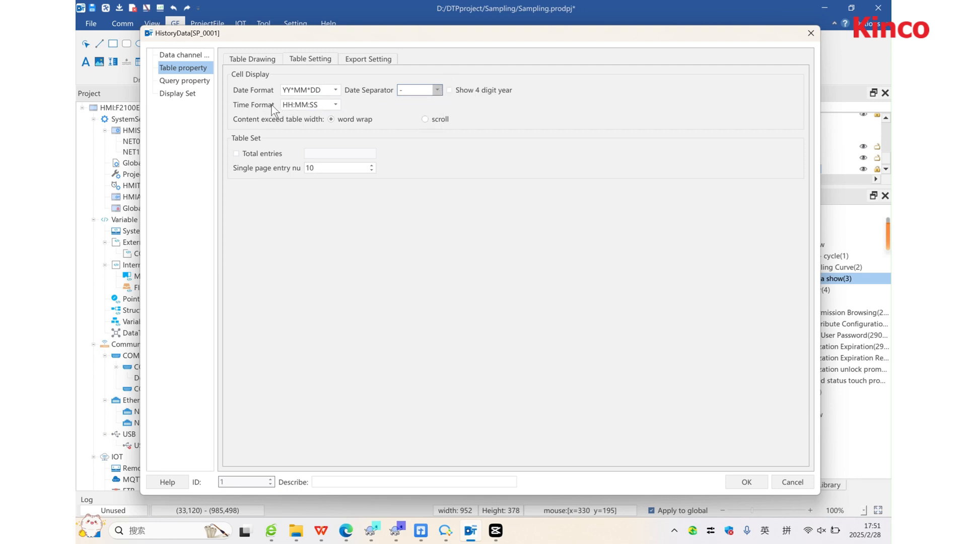
{"action": "left_click", "coordinate": [334, 103]}
{"action": "left_click", "coordinate": [334, 104]}
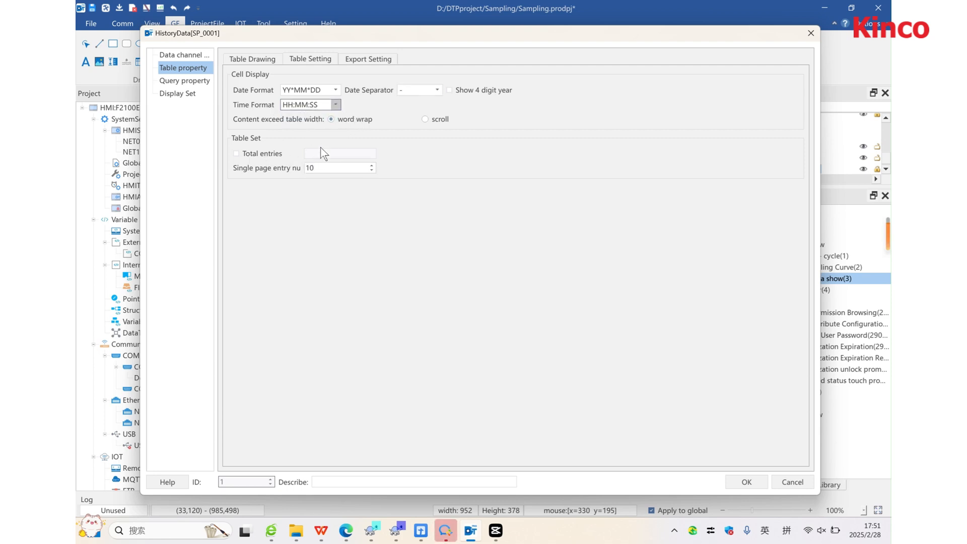
Review the history table's export and query settings without changing them, and confirm its properties.
{"action": "left_click", "coordinate": [387, 57]}
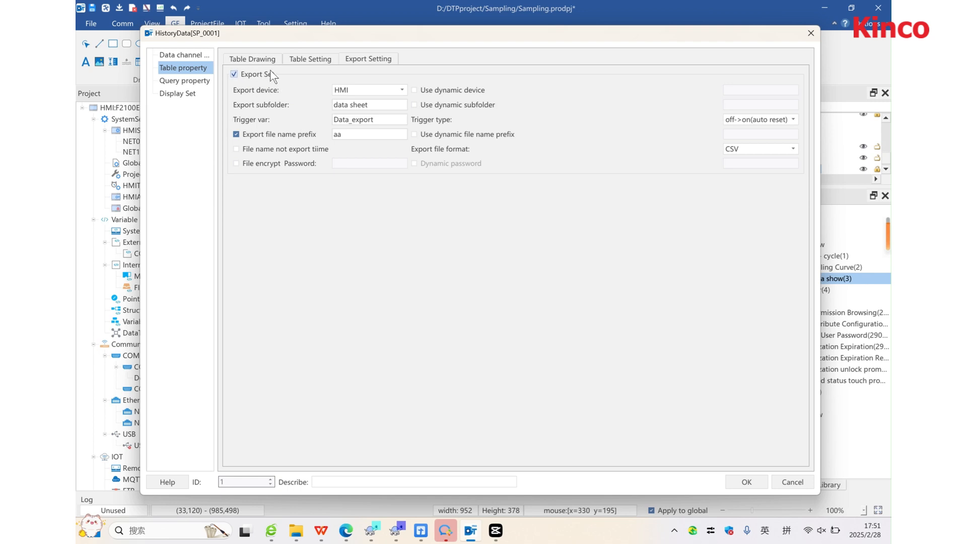
{"action": "left_click", "coordinate": [387, 87]}
{"action": "left_click", "coordinate": [387, 87]}
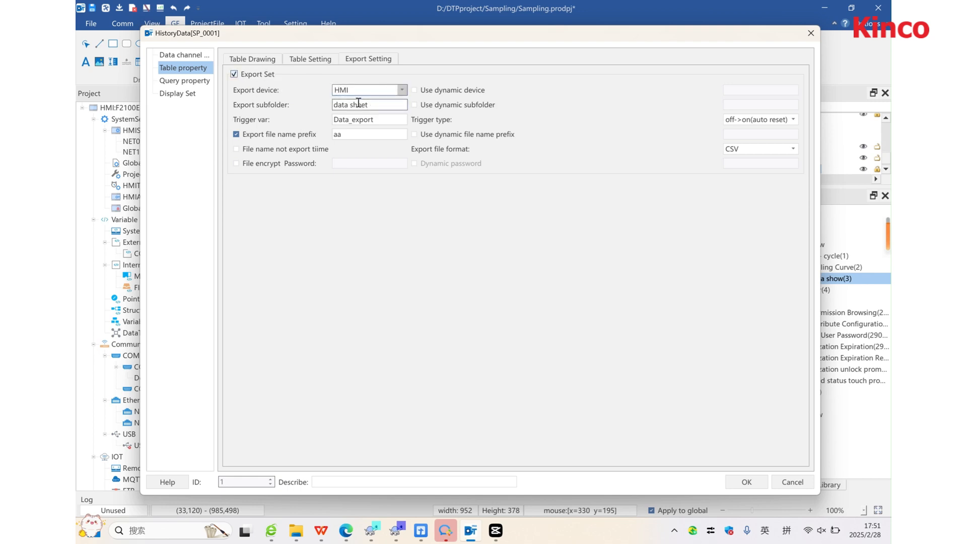
{"action": "left_click_drag", "start_coordinate": [378, 103], "coordinate": [330, 102]}
{"action": "left_click", "coordinate": [323, 104]}
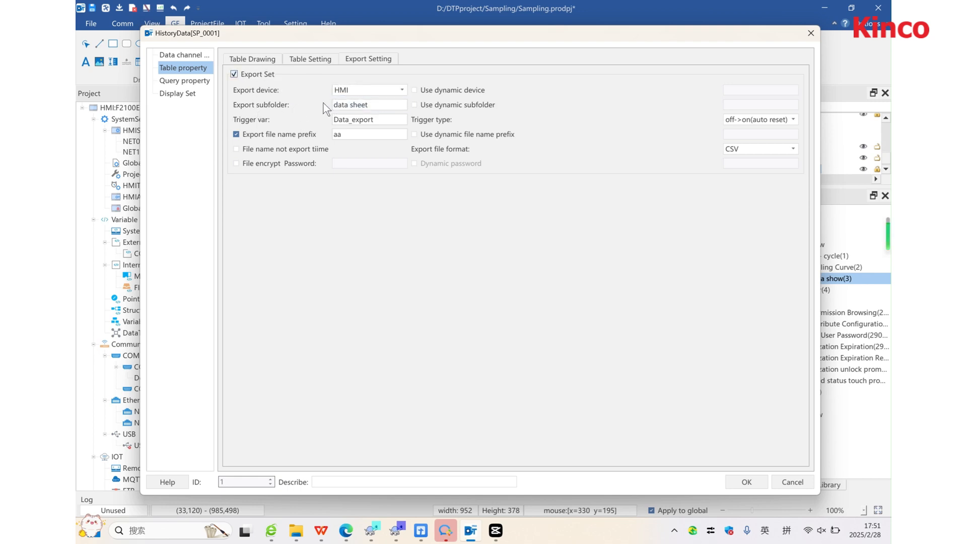
{"action": "left_click", "coordinate": [341, 120]}
{"action": "left_click", "coordinate": [745, 121]}
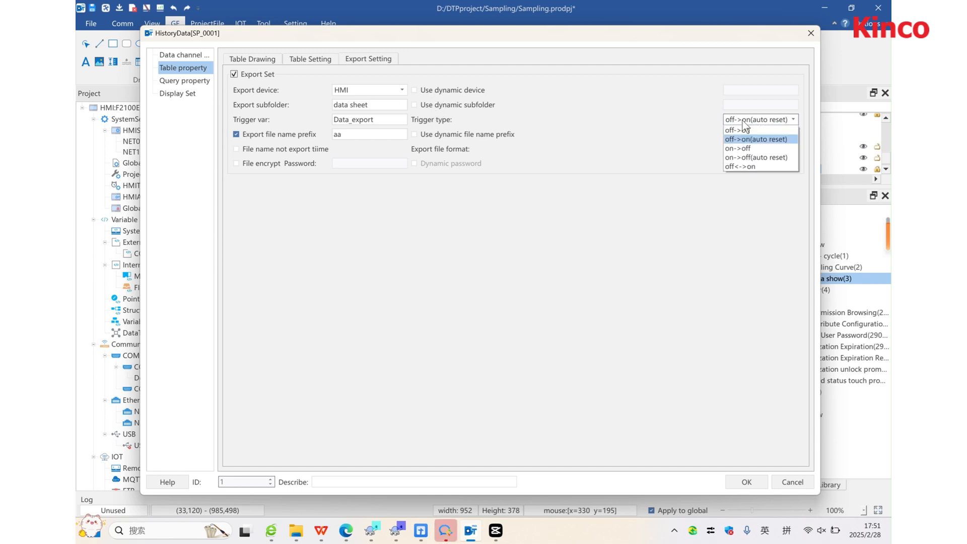
{"action": "left_click", "coordinate": [743, 121]}
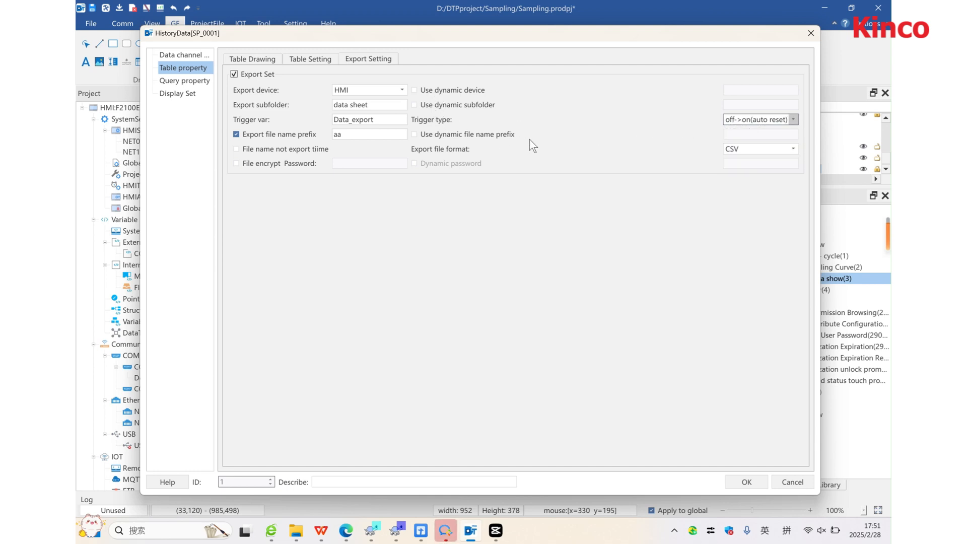
{"action": "left_click", "coordinate": [750, 149]}
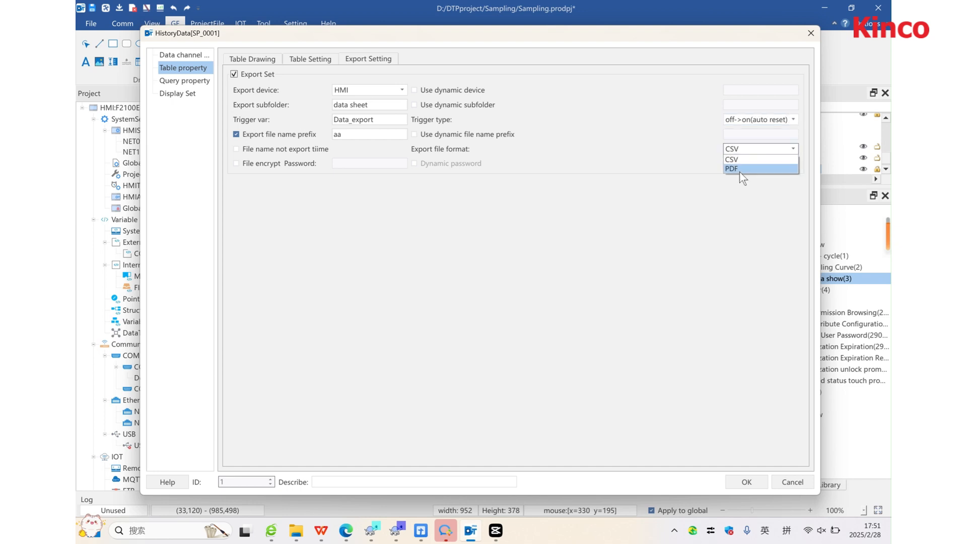
{"action": "left_click", "coordinate": [747, 150]}
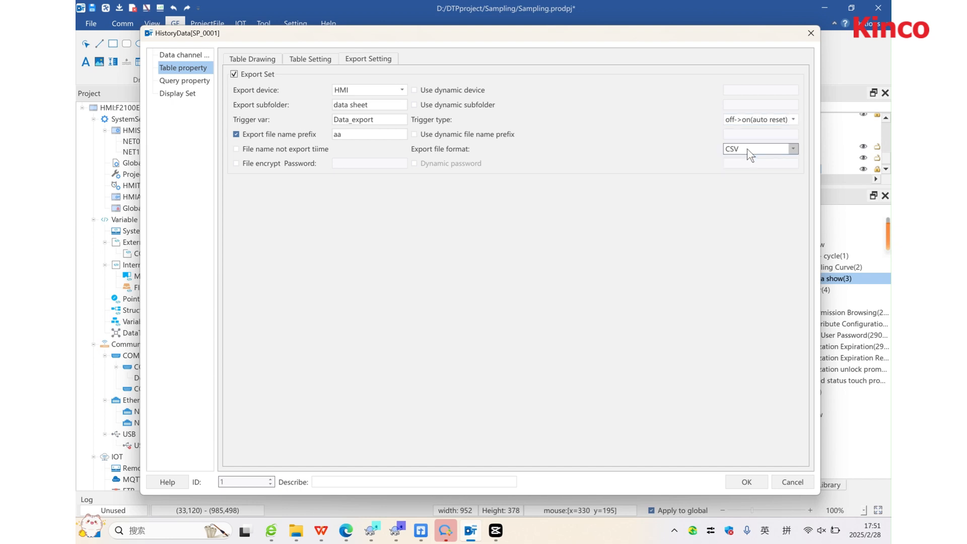
{"action": "left_click", "coordinate": [195, 84]}
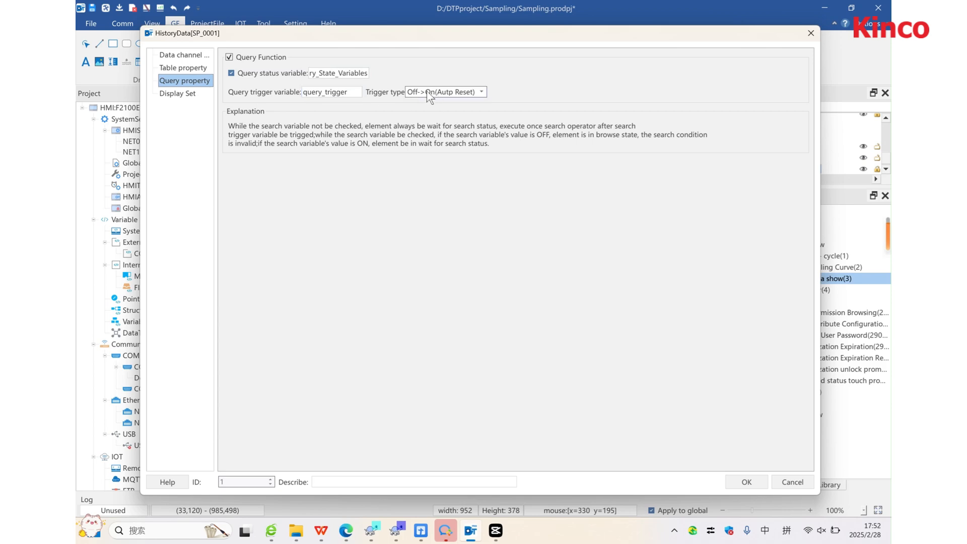
{"action": "left_click", "coordinate": [746, 481]}
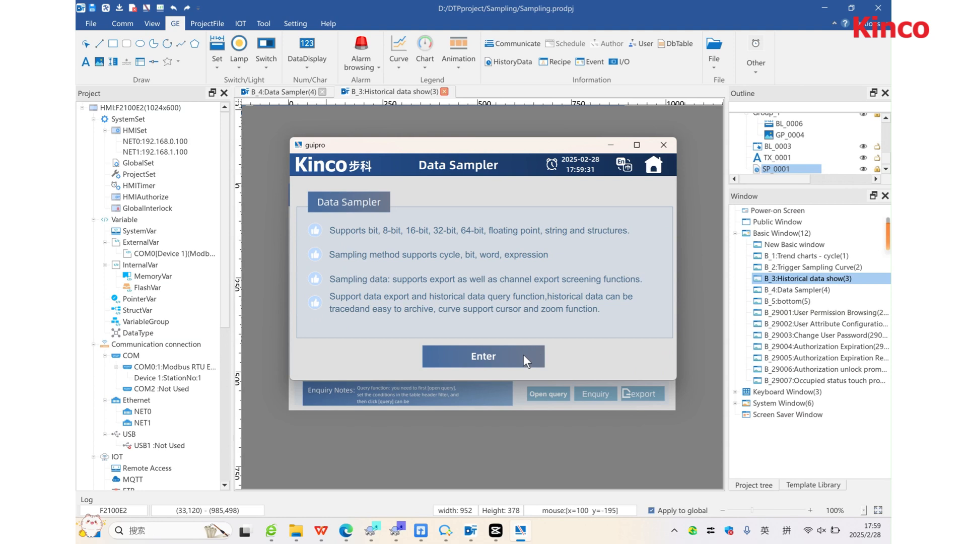
Enter the Data Sampler simulation and stop and resume data collection on the Data sampling page.
{"action": "left_click", "coordinate": [524, 356]}
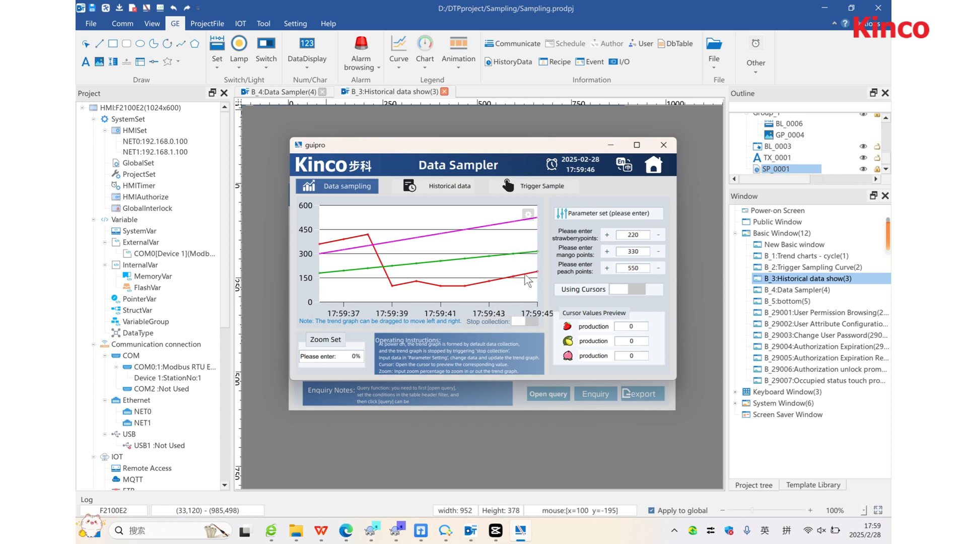
{"action": "left_click", "coordinate": [524, 322]}
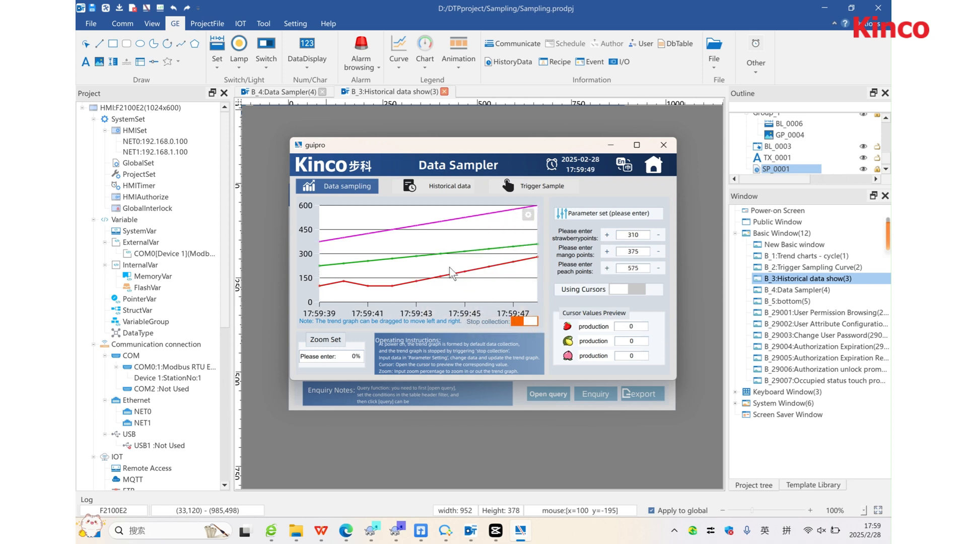
{"action": "left_click", "coordinate": [531, 322]}
Turn on the cursors, stop collection, inspect the channel values at two points on the trend chart, and turn the cursors off.
{"action": "left_click", "coordinate": [630, 291]}
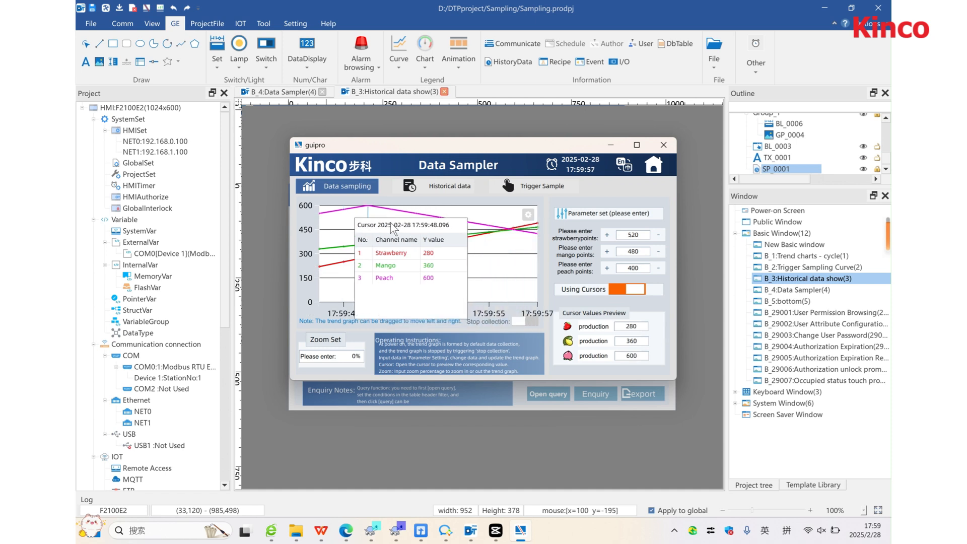
{"action": "left_click", "coordinate": [527, 324]}
{"action": "left_click", "coordinate": [478, 239]}
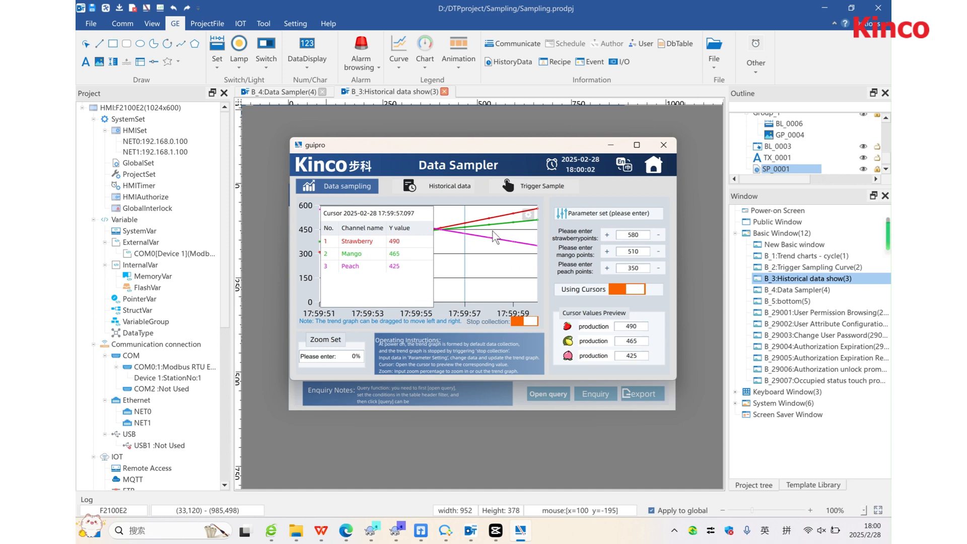
{"action": "left_click", "coordinate": [492, 232]}
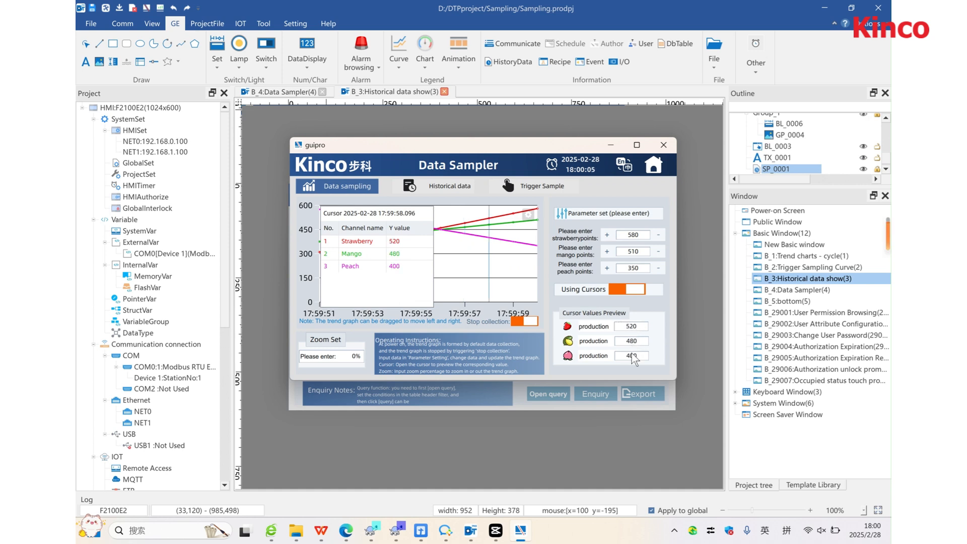
{"action": "left_click", "coordinate": [627, 290]}
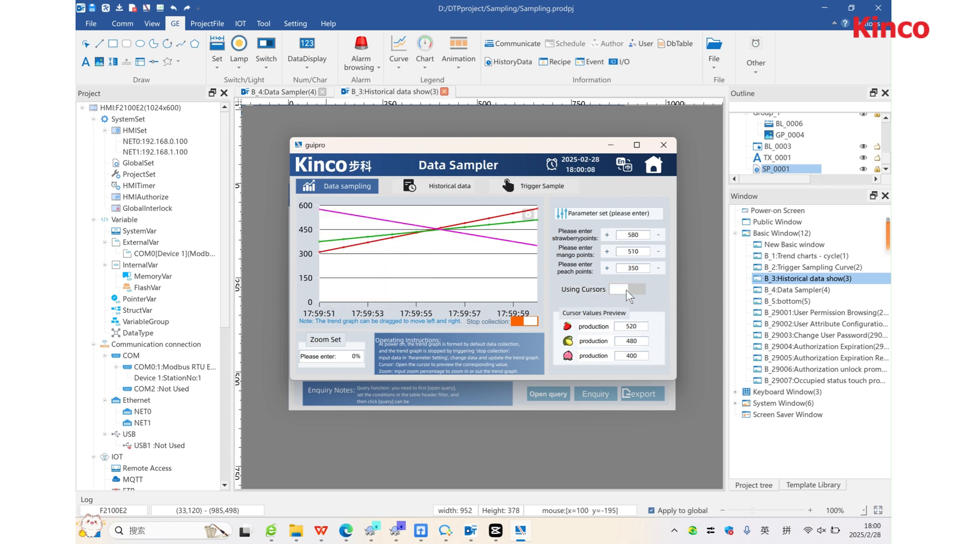
Set the trend chart's zoom percentage to 10%.
{"action": "left_click", "coordinate": [346, 356]}
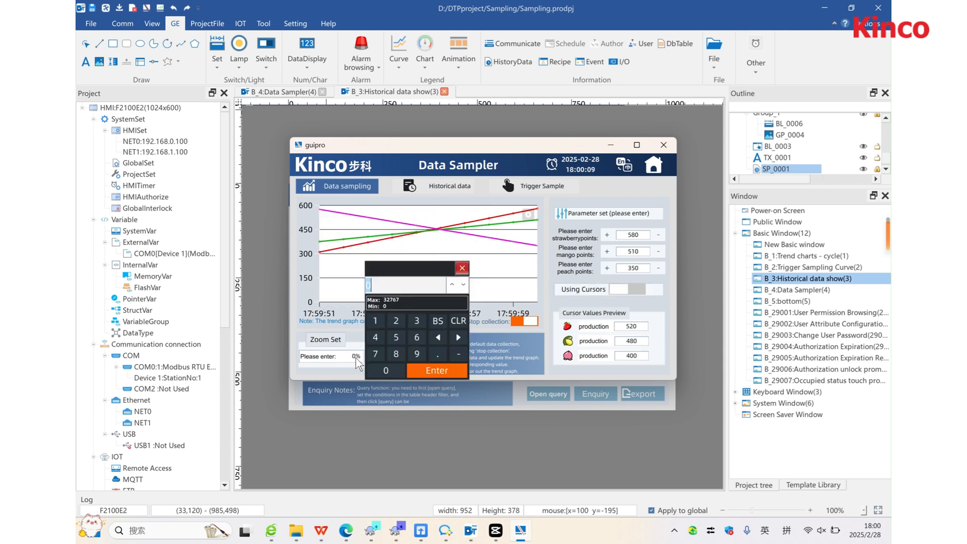
{"action": "left_click", "coordinate": [380, 318]}
{"action": "left_click", "coordinate": [386, 369]}
{"action": "left_click", "coordinate": [437, 370]}
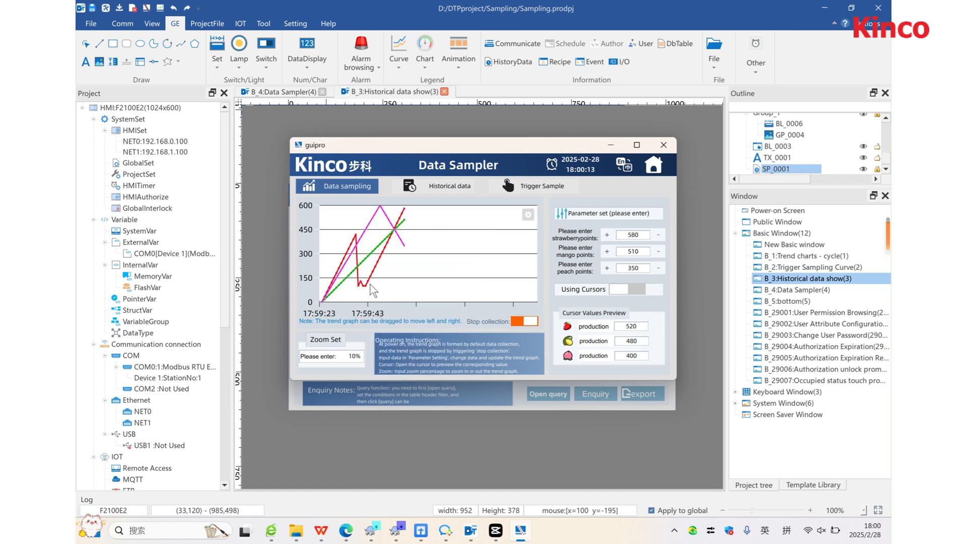
Set the trend chart's zoom percentage to 50%.
{"action": "left_click", "coordinate": [356, 361]}
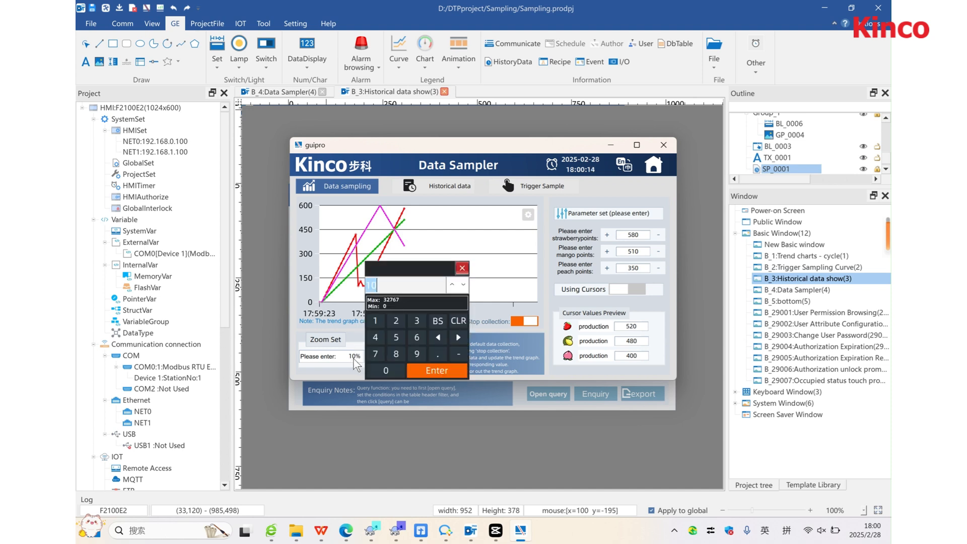
{"action": "left_click", "coordinate": [400, 338]}
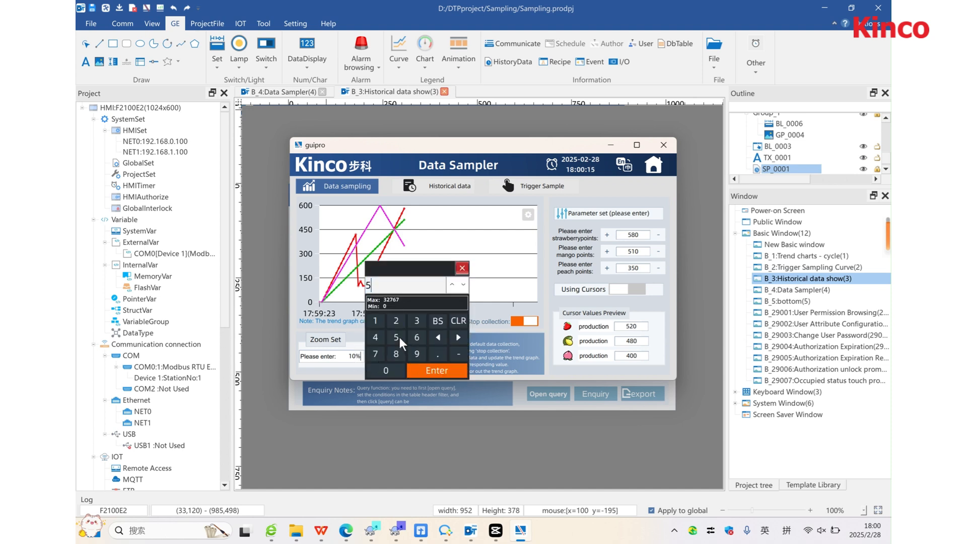
{"action": "left_click", "coordinate": [396, 367]}
{"action": "left_click", "coordinate": [421, 368]}
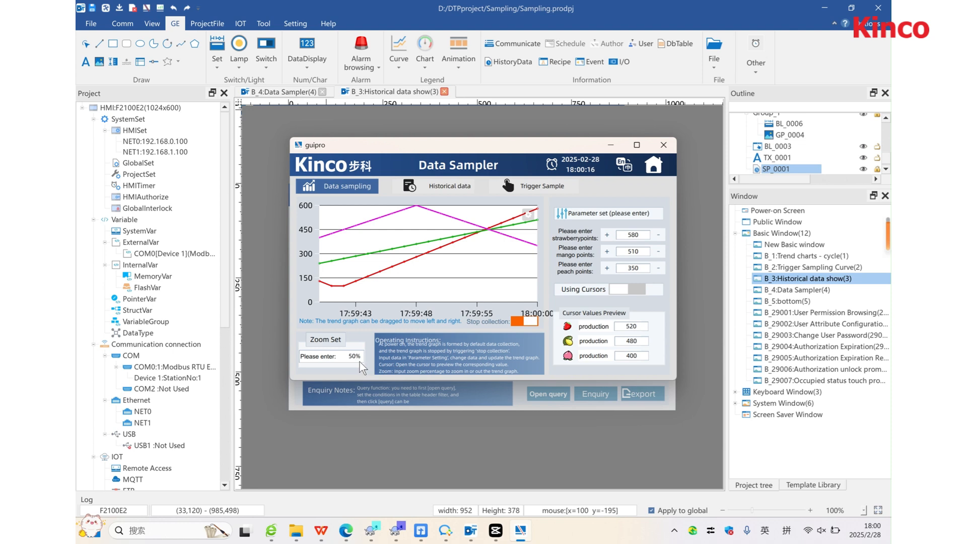
Examine the trend chart's start and end date-time settings with both options enabled, and cancel without applying them.
{"action": "left_click", "coordinate": [527, 214]}
{"action": "left_click", "coordinate": [522, 228]}
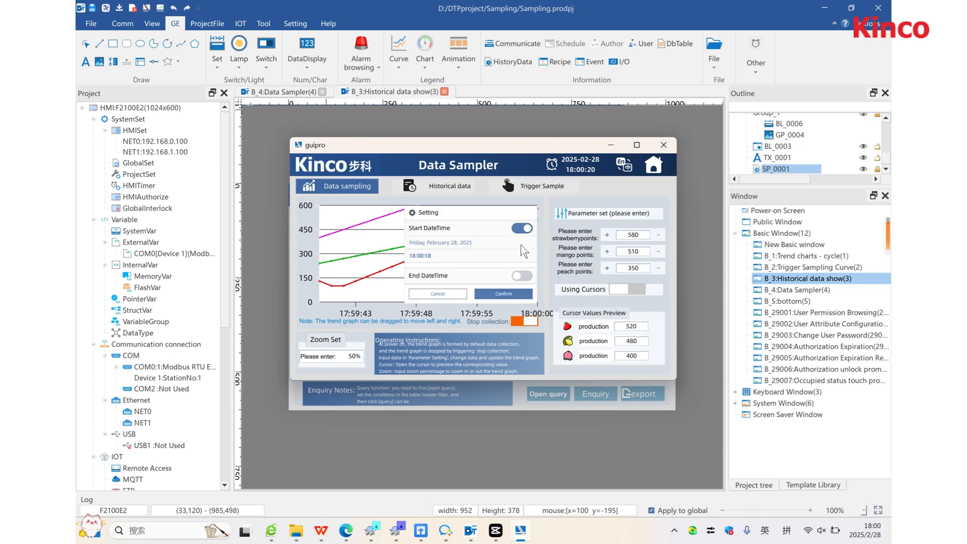
{"action": "left_click", "coordinate": [518, 276]}
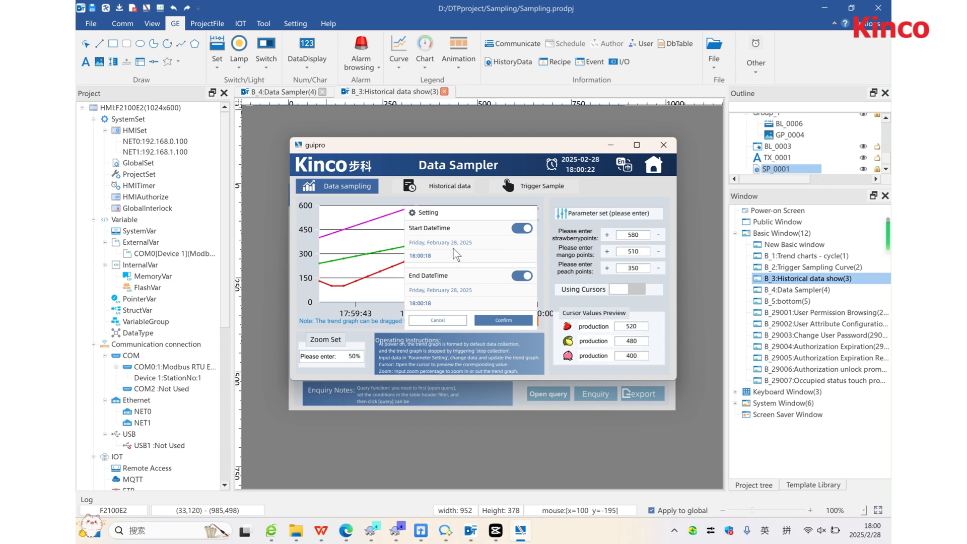
{"action": "left_click", "coordinate": [454, 249]}
{"action": "scroll", "coordinate": [518, 297], "scroll_direction": "down", "scroll_amount": 4}
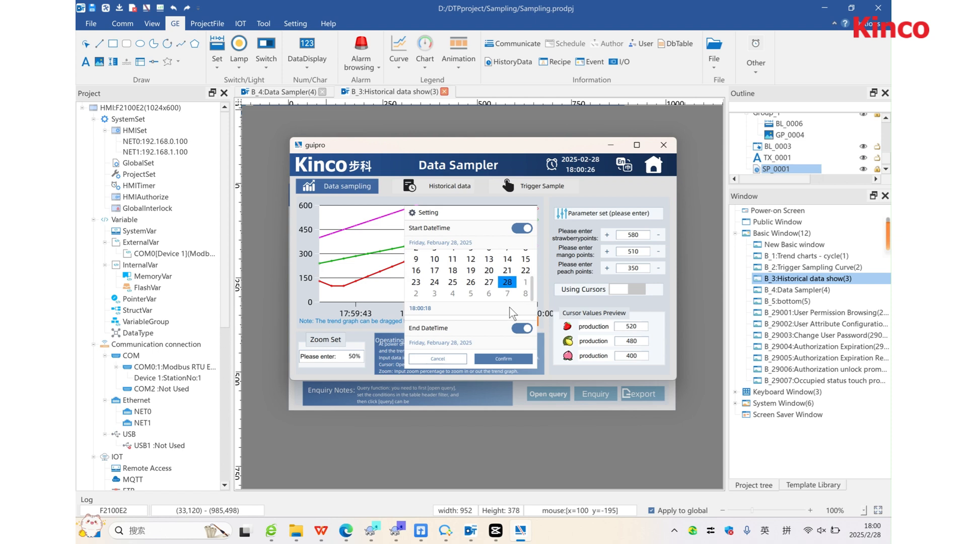
{"action": "scroll", "coordinate": [501, 336], "scroll_direction": "down", "scroll_amount": 1}
{"action": "left_click", "coordinate": [462, 333]}
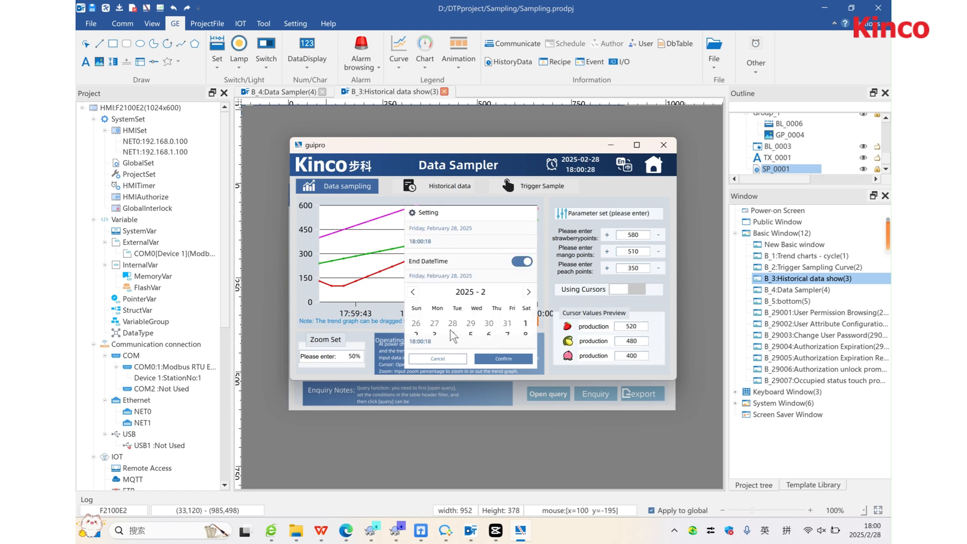
{"action": "scroll", "coordinate": [473, 320], "scroll_direction": "down", "scroll_amount": 3}
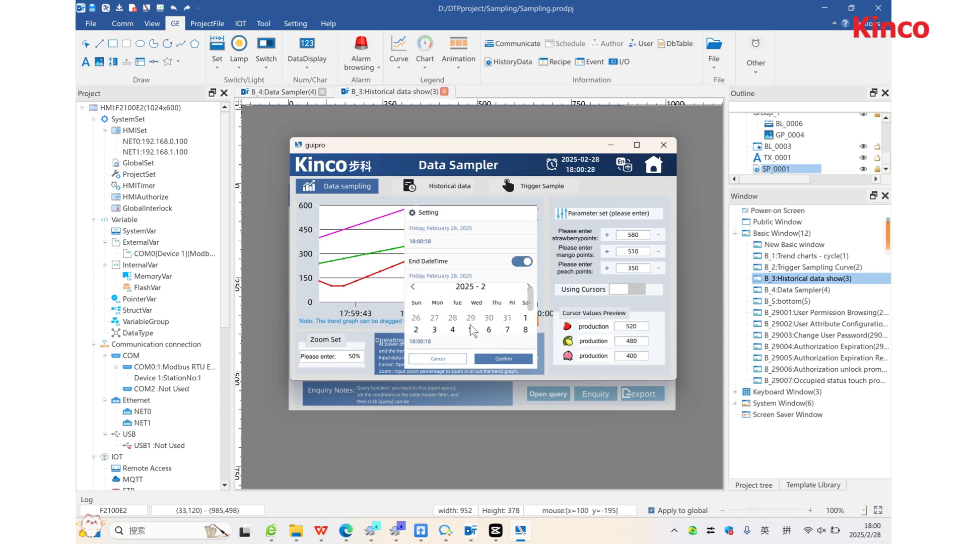
{"action": "left_click", "coordinate": [456, 359]}
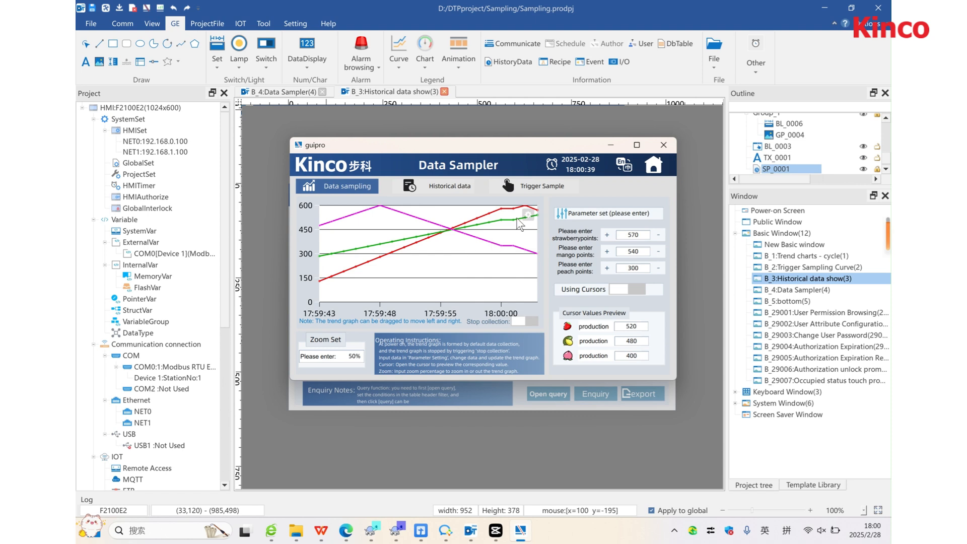
Open the Trigger Sample page, set the grape points to 10, and trigger a sample.
{"action": "left_click", "coordinate": [526, 189]}
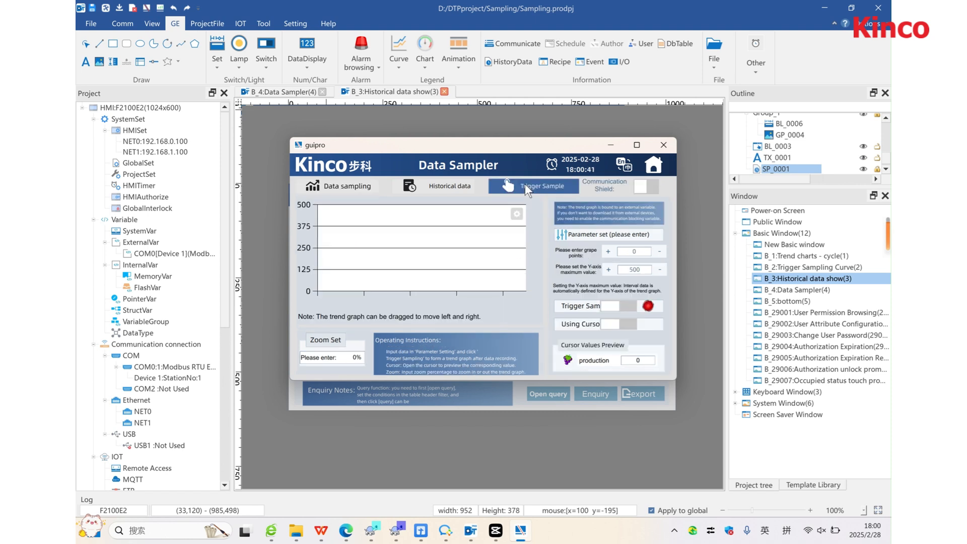
{"action": "left_click", "coordinate": [632, 251]}
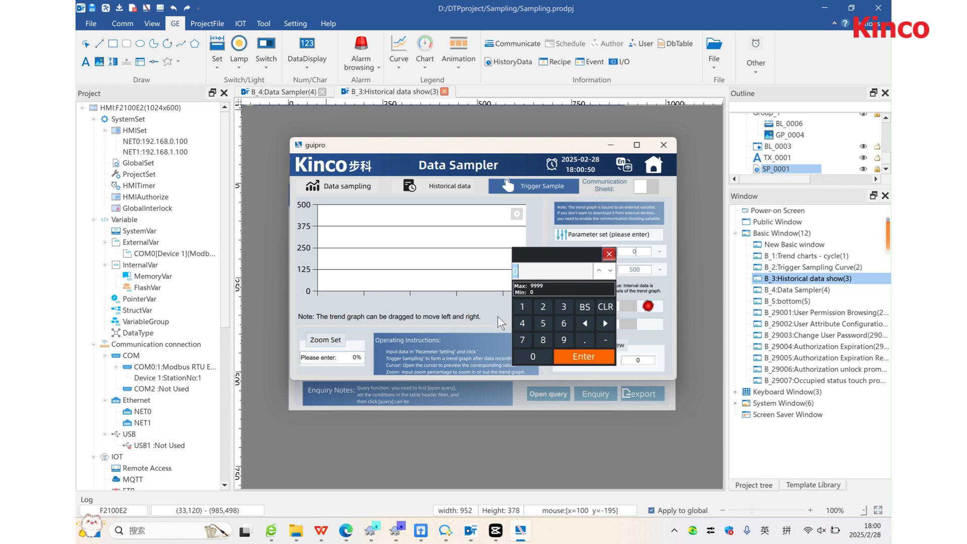
{"action": "type", "text": "10"}
{"action": "left_click", "coordinate": [580, 352]}
{"action": "left_click", "coordinate": [614, 306]}
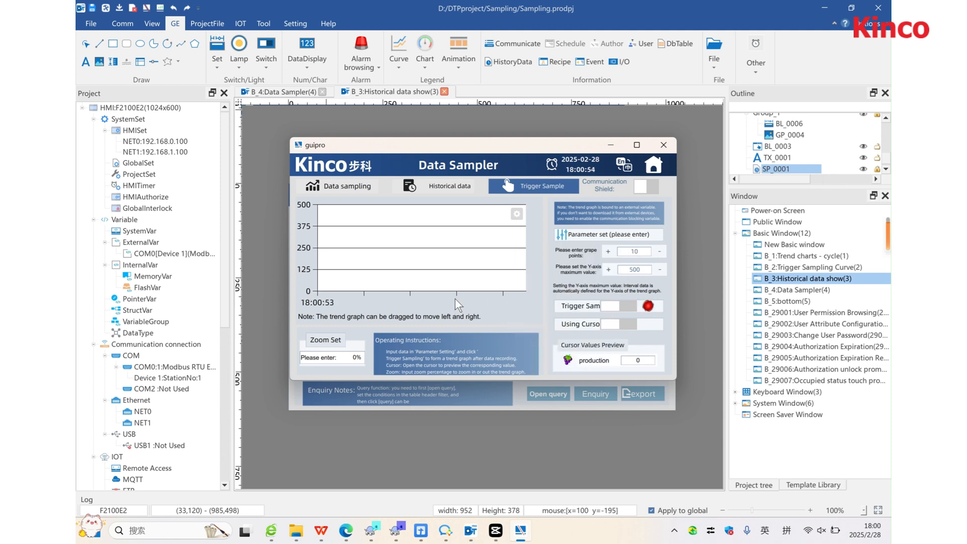
Set the grape points to 20 and trigger a sample.
{"action": "left_click", "coordinate": [640, 252]}
{"action": "left_click", "coordinate": [543, 306]}
{"action": "left_click", "coordinate": [532, 356]}
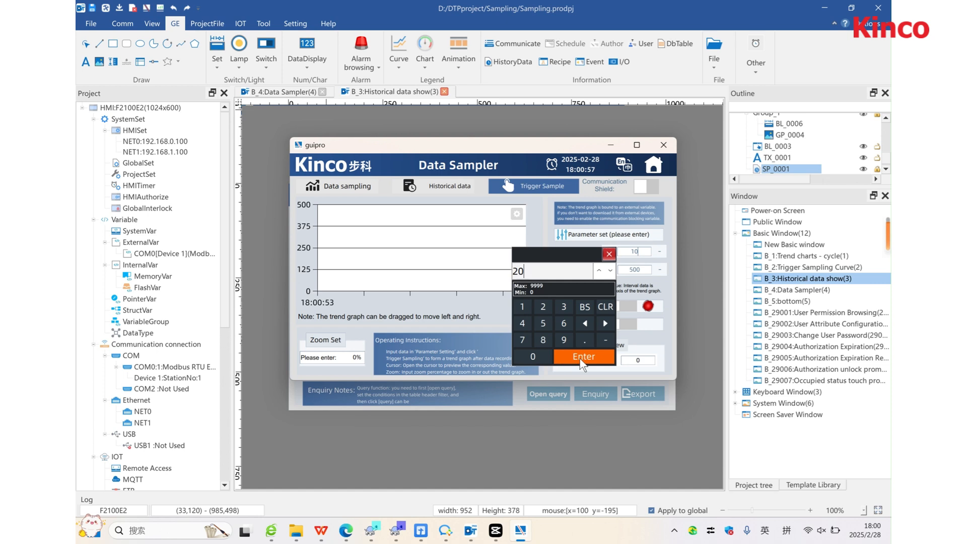
{"action": "left_click", "coordinate": [584, 356]}
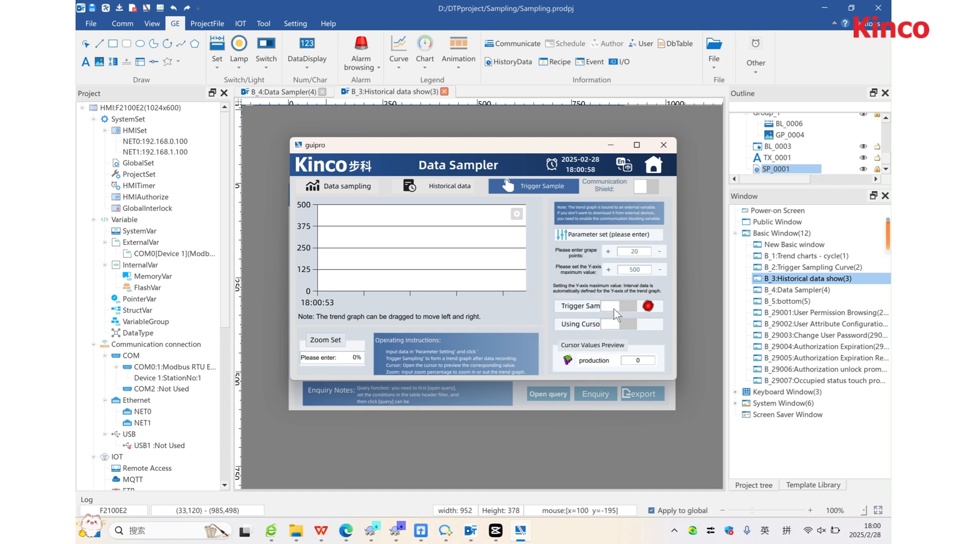
Set the grape points to 125 and trigger a sample.
{"action": "left_click", "coordinate": [630, 254]}
{"action": "left_click", "coordinate": [522, 306]}
{"action": "left_click", "coordinate": [543, 306]}
{"action": "left_click", "coordinate": [543, 323]}
{"action": "left_click", "coordinate": [591, 359]}
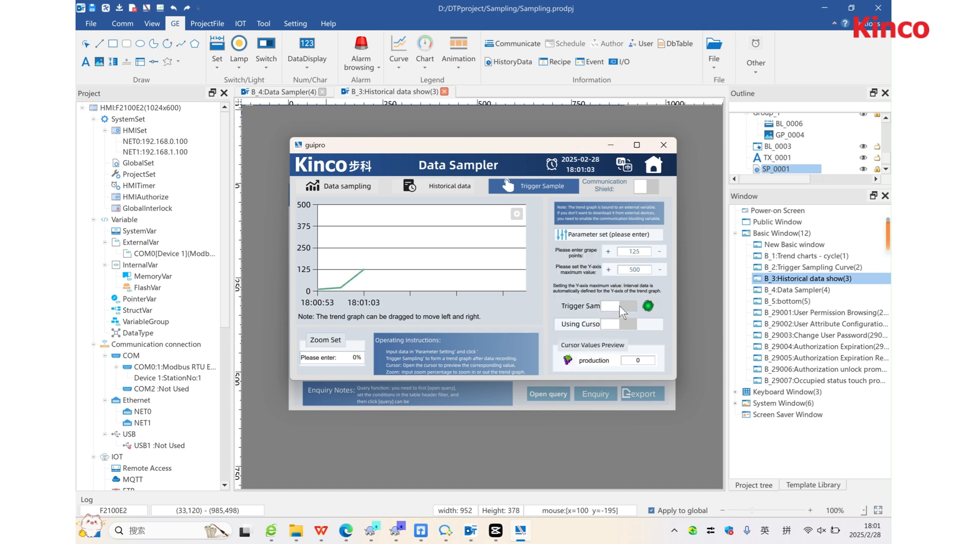
Set the grape points to 250 and trigger a sample.
{"action": "left_click", "coordinate": [636, 252]}
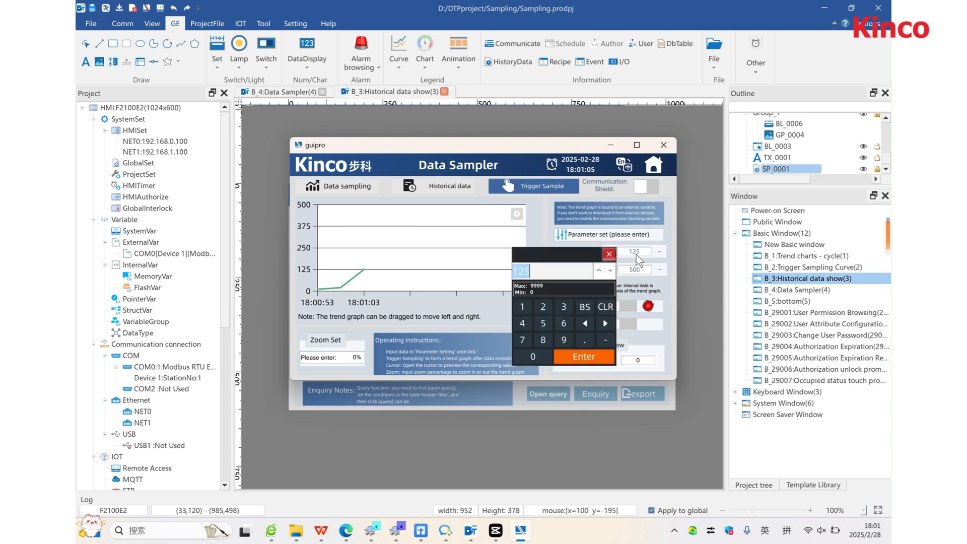
{"action": "left_click", "coordinate": [543, 306]}
{"action": "left_click", "coordinate": [543, 323]}
{"action": "left_click", "coordinate": [532, 356]}
{"action": "left_click", "coordinate": [584, 356]}
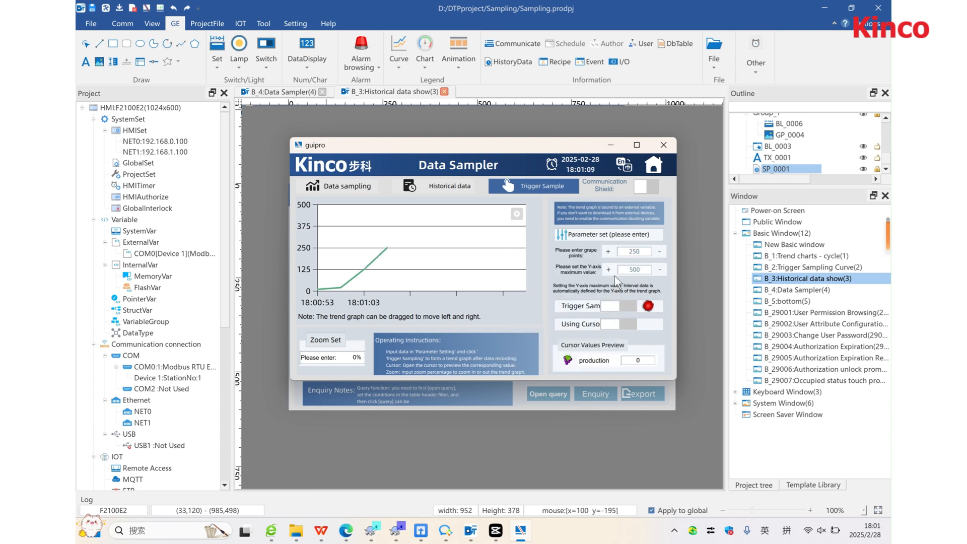
Turn on the cursor on the trigger sampling chart, inspect the channel value, move its value box aside, and turn the cursor off.
{"action": "left_click", "coordinate": [610, 325]}
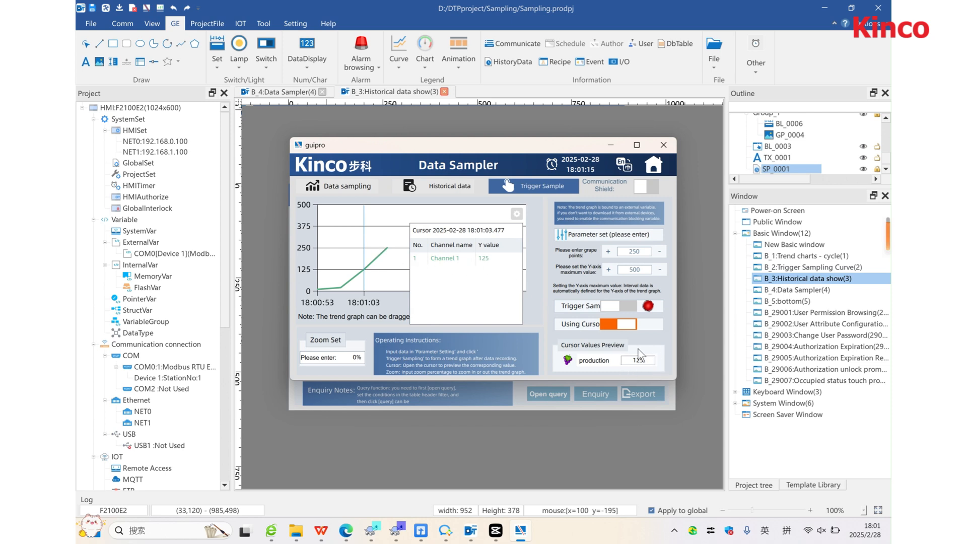
{"action": "left_click_drag", "start_coordinate": [475, 236], "coordinate": [466, 220]}
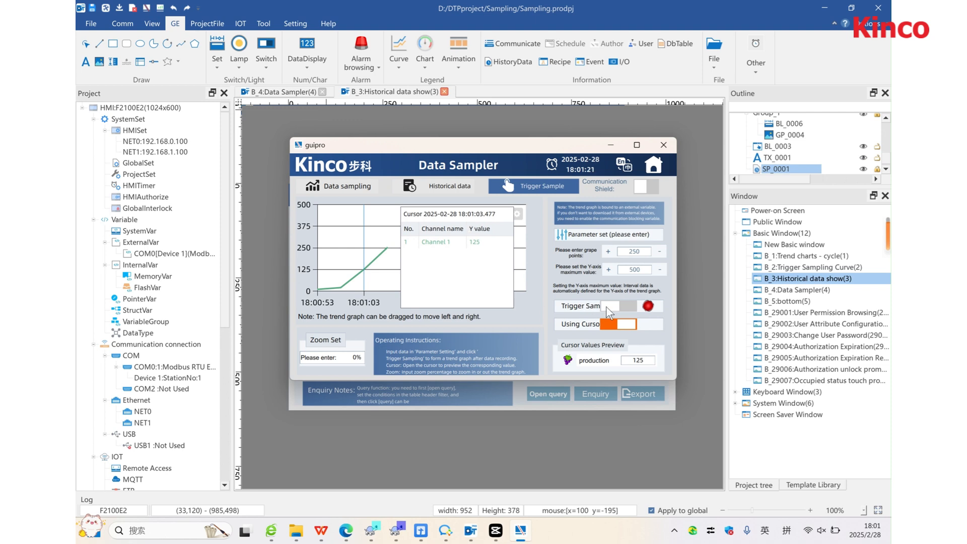
{"action": "left_click", "coordinate": [612, 324]}
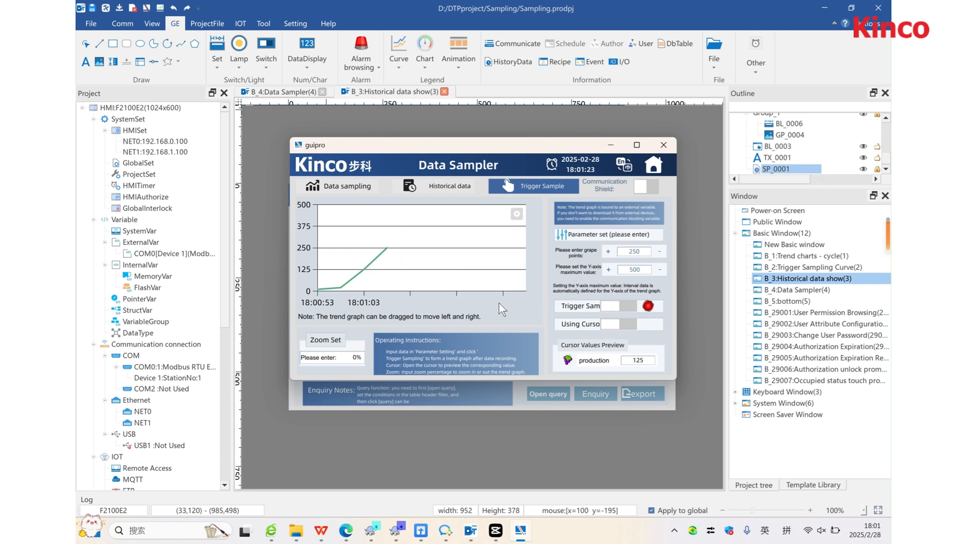
Set the Y-axis maximum value of the trigger sampling chart to 400.
{"action": "left_click", "coordinate": [634, 270]}
{"action": "left_click", "coordinate": [528, 338]}
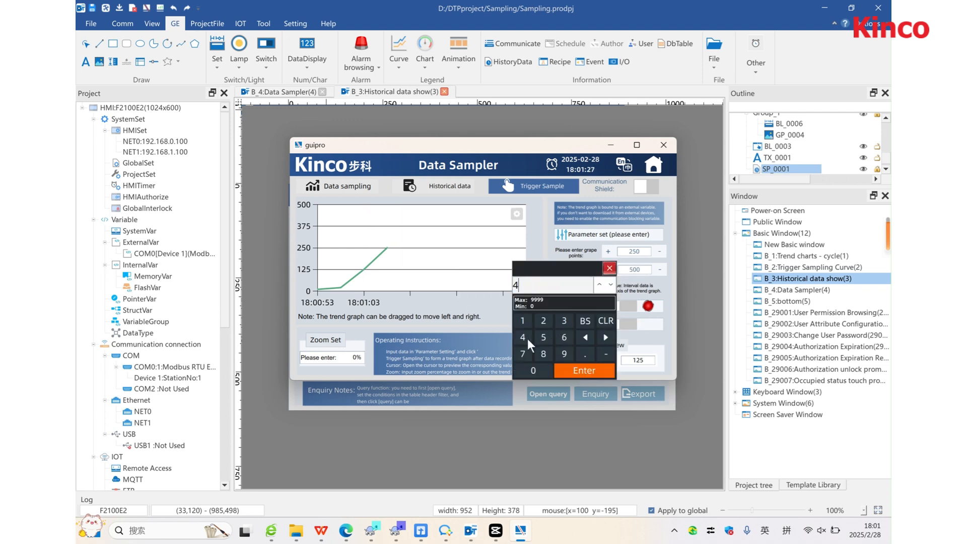
{"action": "left_click", "coordinate": [567, 372]}
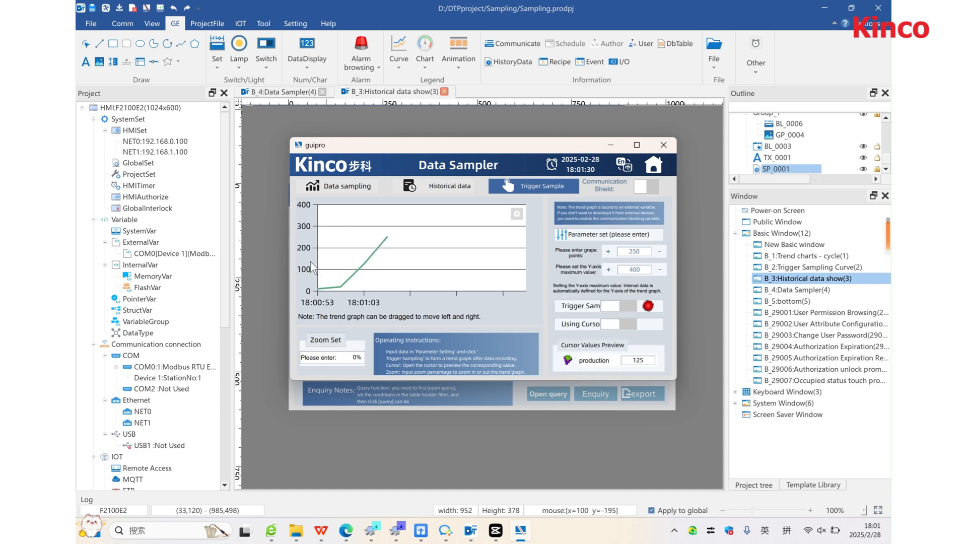
Try zoom percentages of 10% and 20% on the trigger sampling chart.
{"action": "left_click", "coordinate": [348, 358]}
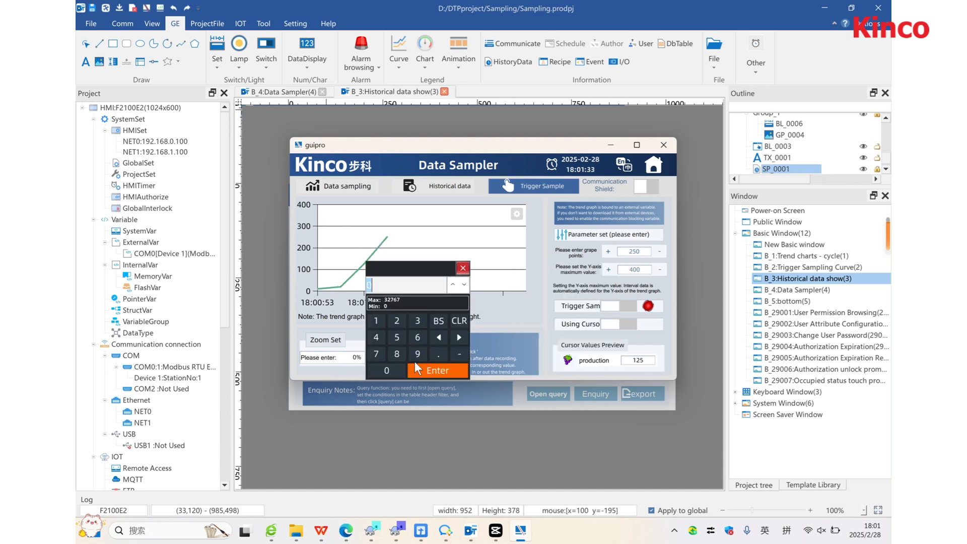
{"action": "left_click", "coordinate": [418, 370]}
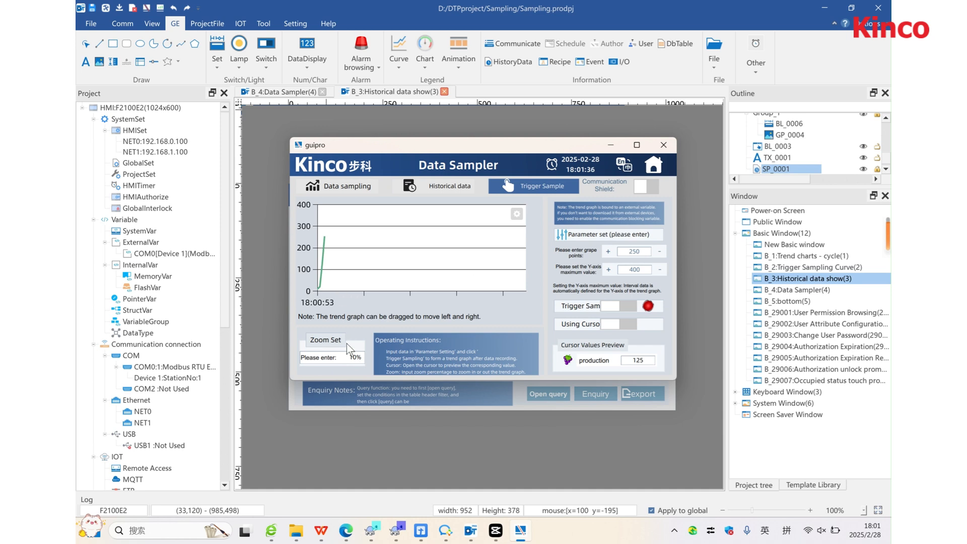
{"action": "left_click", "coordinate": [354, 357]}
{"action": "left_click", "coordinate": [387, 355]}
{"action": "left_click", "coordinate": [387, 374]}
{"action": "left_click", "coordinate": [420, 370]}
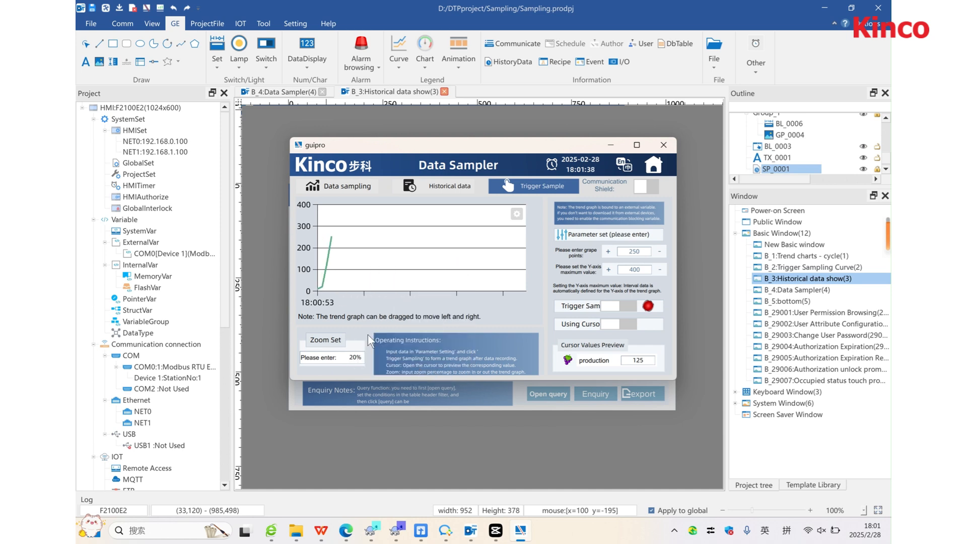
Set the trigger sampling chart's zoom percentage to 100%.
{"action": "left_click", "coordinate": [354, 360]}
{"action": "left_click", "coordinate": [386, 370]}
{"action": "key", "text": "Return"}
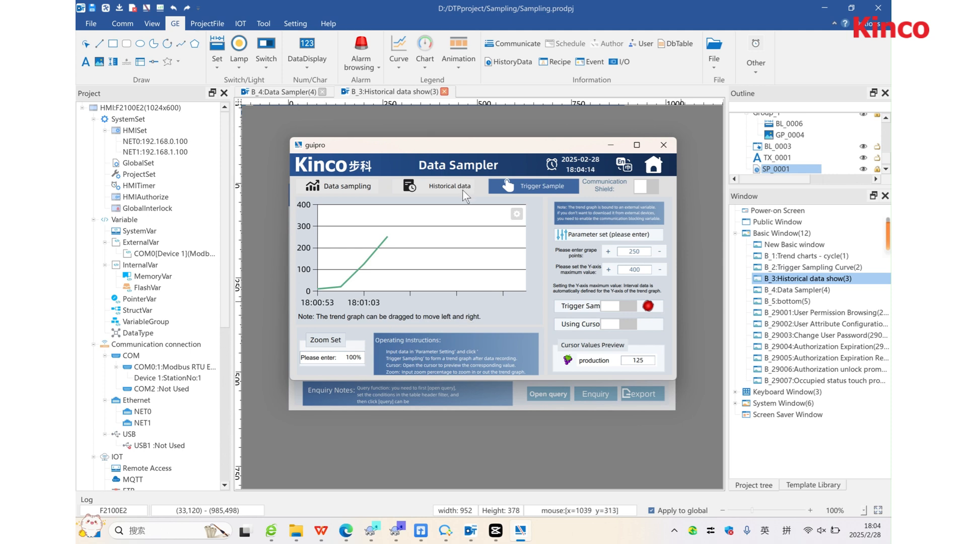
Open the Historical data page and page through the recorded data up to the last page, closing the page controls at the end.
{"action": "left_click", "coordinate": [462, 190]}
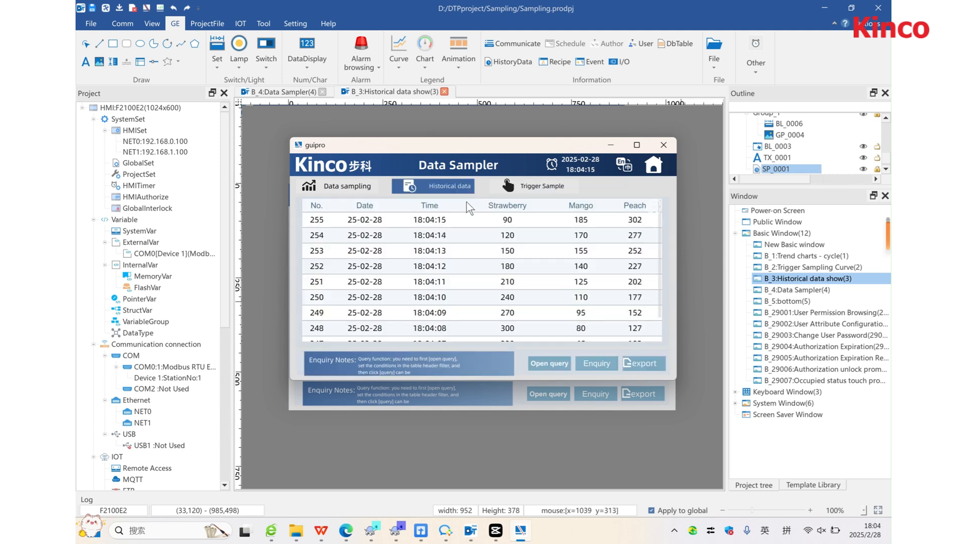
{"action": "left_click", "coordinate": [657, 208]}
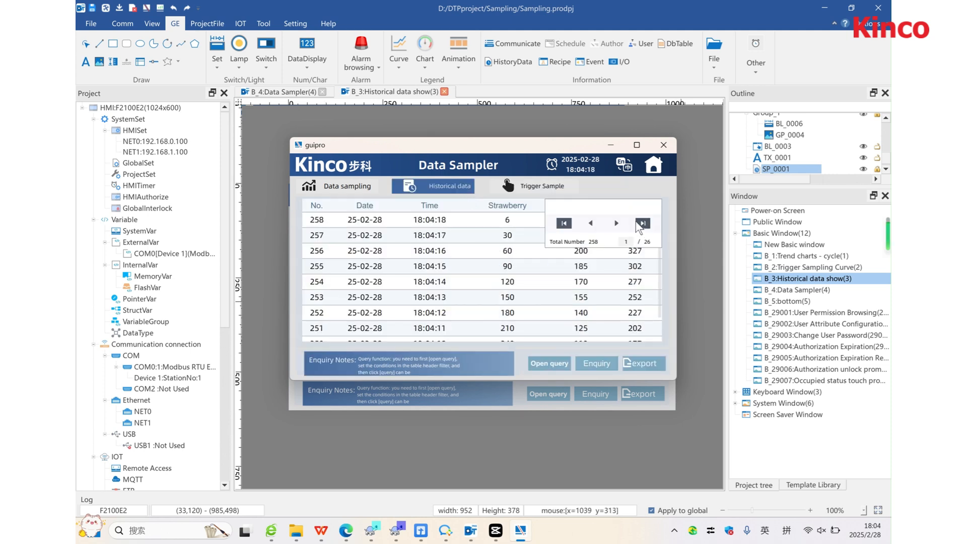
{"action": "left_click", "coordinate": [617, 225]}
{"action": "left_click", "coordinate": [617, 225]}
{"action": "left_click", "coordinate": [617, 225]}
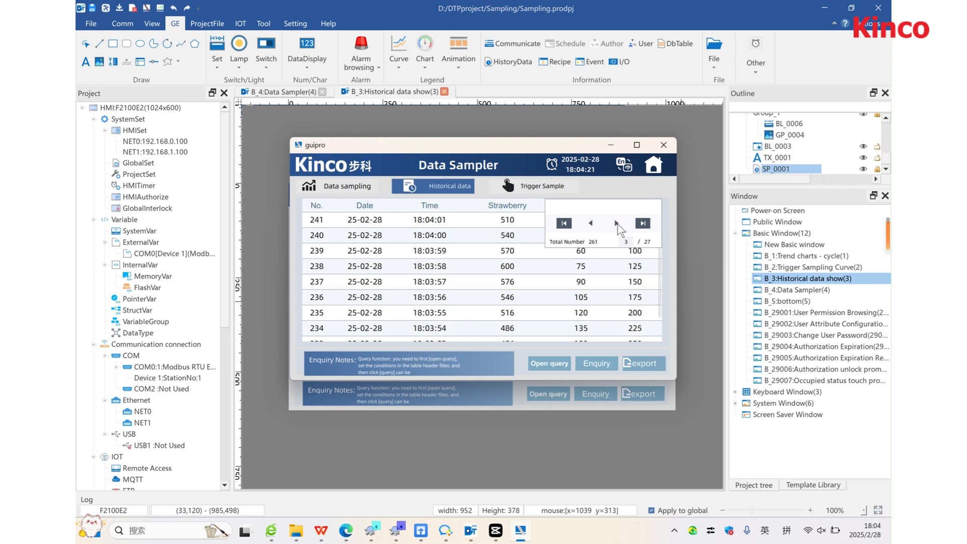
{"action": "left_click", "coordinate": [618, 225]}
{"action": "left_click", "coordinate": [642, 223]}
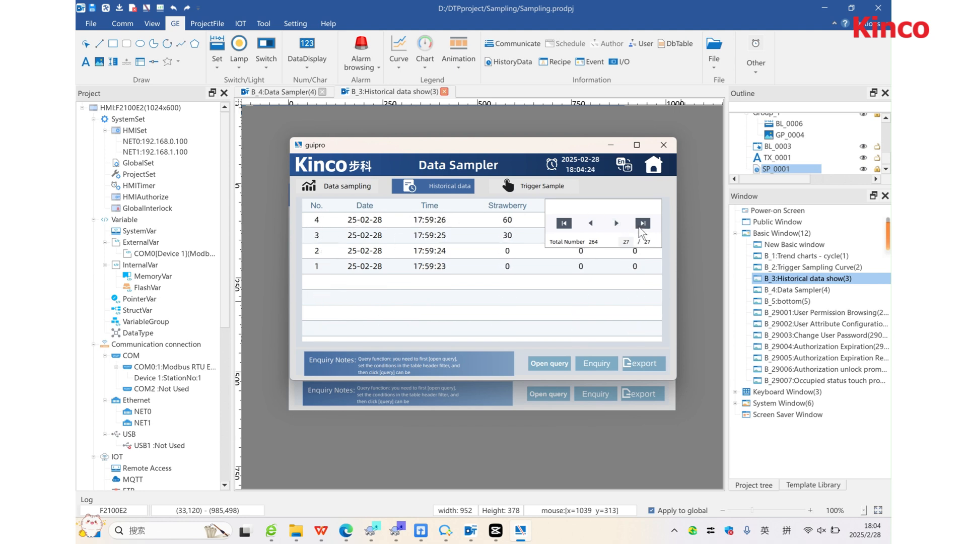
{"action": "left_click", "coordinate": [660, 209]}
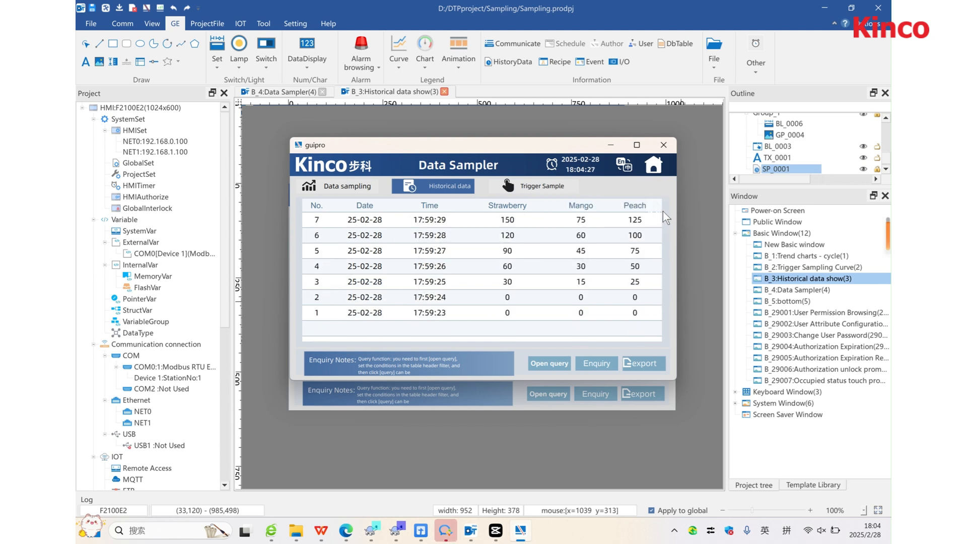
Open the query function, set a Less condition on the Strawberry column, commit it, and run the enquiry.
{"action": "left_click", "coordinate": [551, 362]}
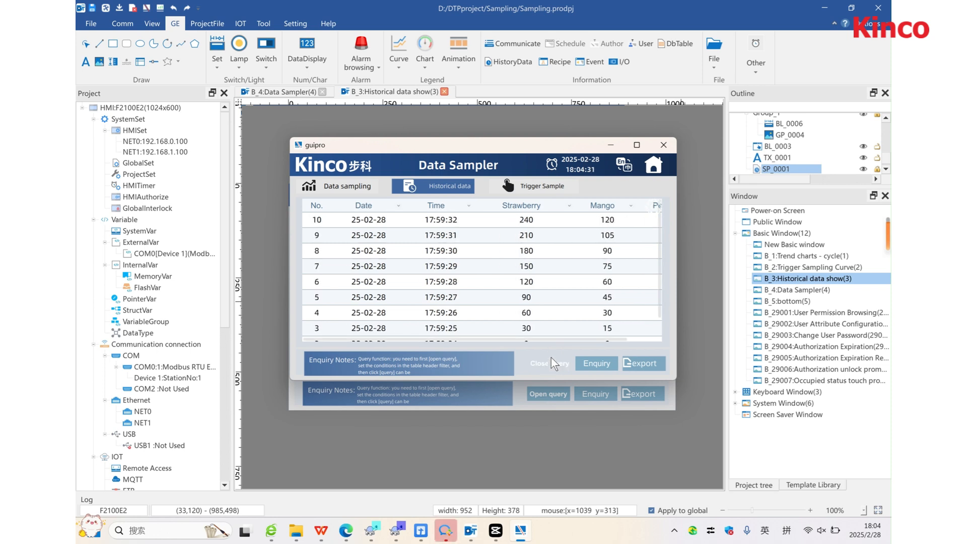
{"action": "left_click", "coordinate": [572, 205]}
{"action": "mouse_move", "coordinate": [610, 258]}
{"action": "left_click", "coordinate": [548, 288]}
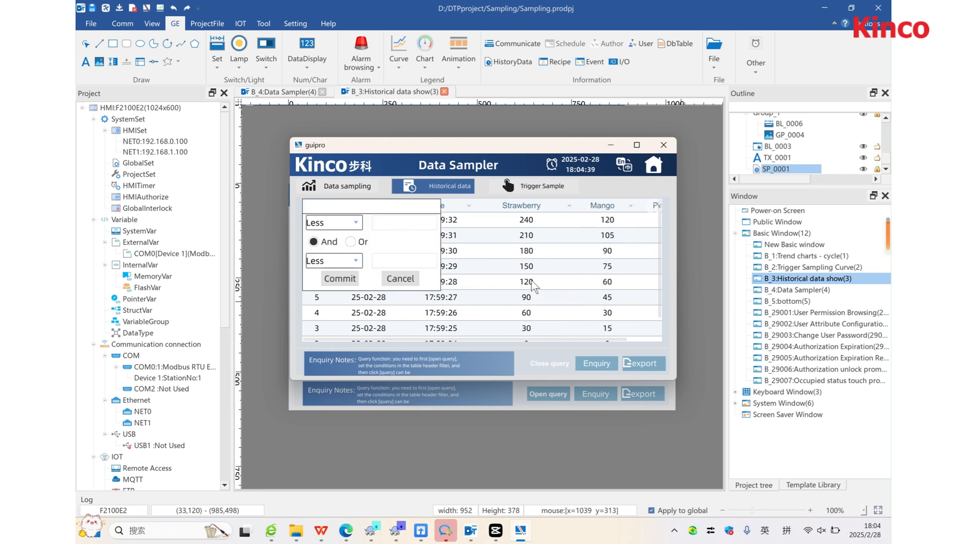
{"action": "left_click", "coordinate": [403, 224]}
{"action": "left_click", "coordinate": [470, 289]}
{"action": "left_click", "coordinate": [494, 365]}
{"action": "left_click", "coordinate": [631, 356]}
{"action": "left_click", "coordinate": [342, 278]}
{"action": "left_click", "coordinate": [597, 363]}
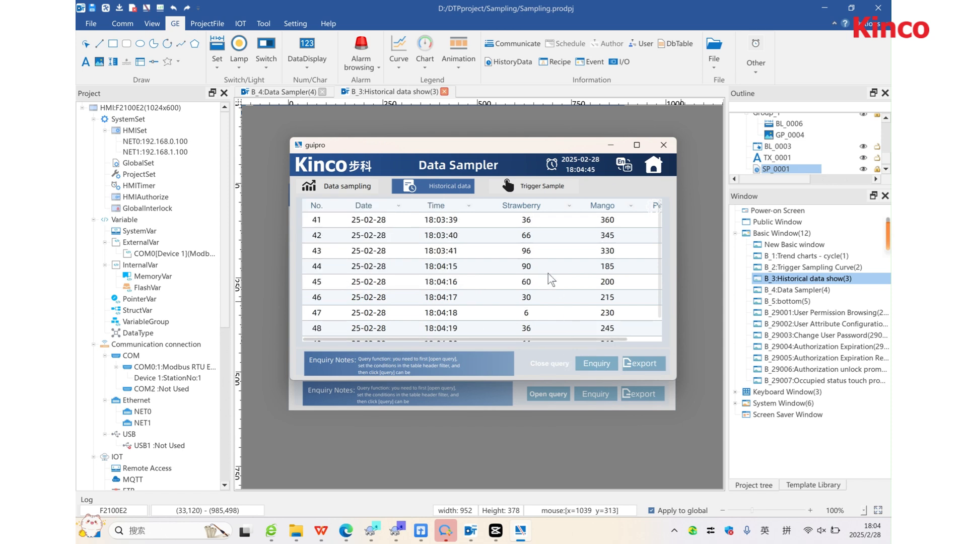
Review the filtered historical records, paging back from the last page to page 3.
{"action": "scroll", "coordinate": [552, 225], "scroll_direction": "down", "scroll_amount": 2}
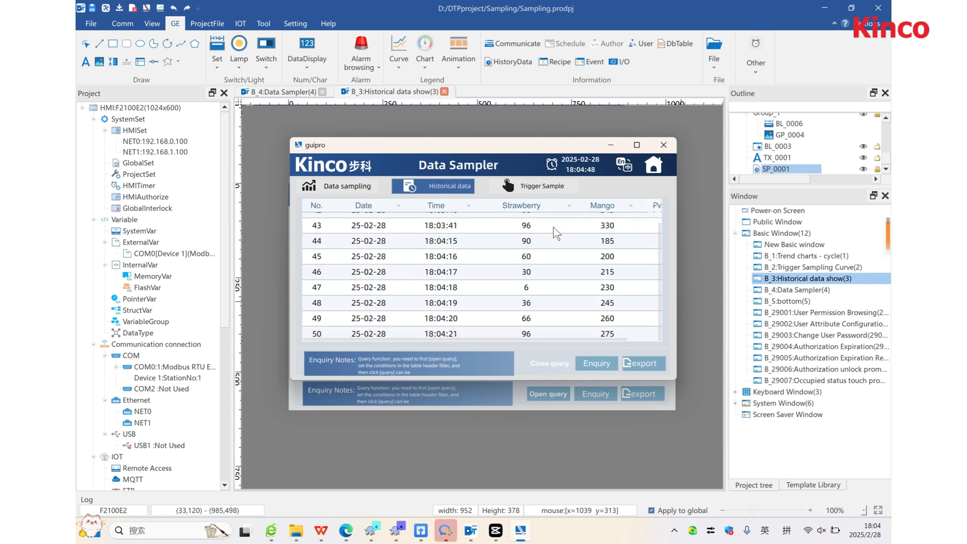
{"action": "left_click", "coordinate": [650, 207]}
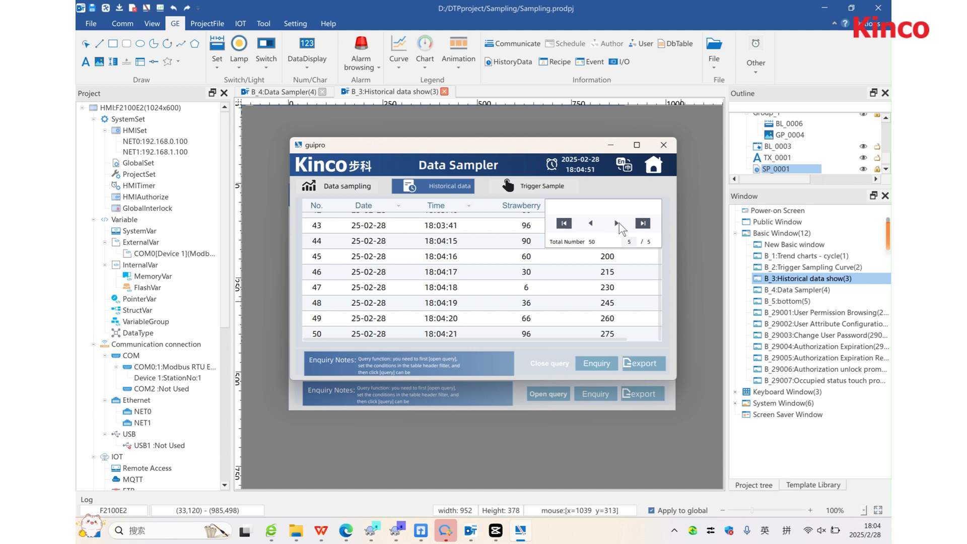
{"action": "left_click", "coordinate": [591, 223]}
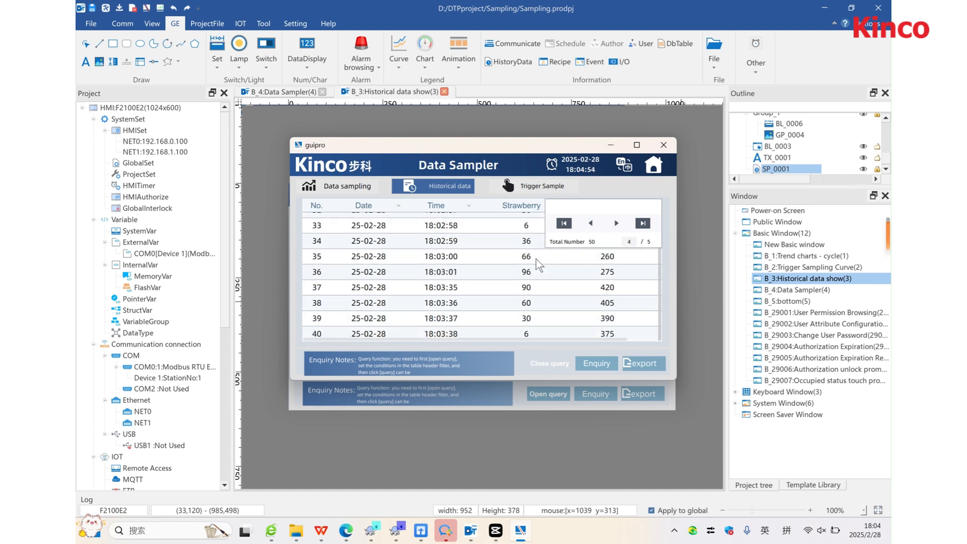
{"action": "left_click", "coordinate": [592, 223]}
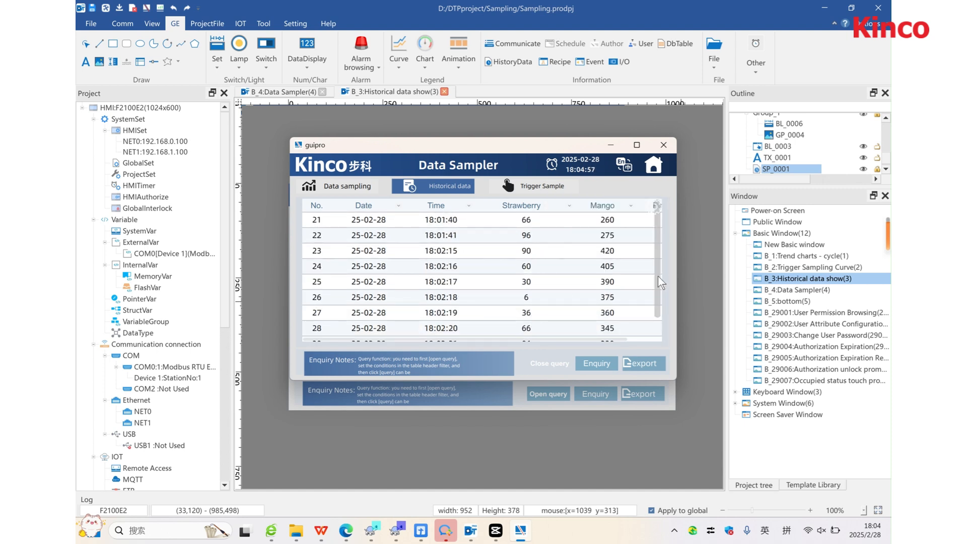
Close the query function and export the historical data table.
{"action": "left_click", "coordinate": [554, 361]}
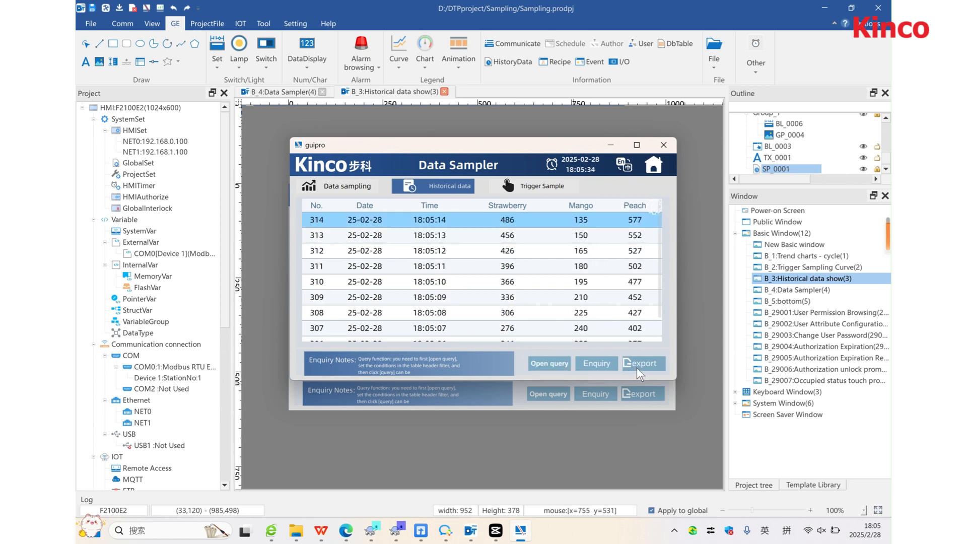
{"action": "left_click", "coordinate": [637, 363]}
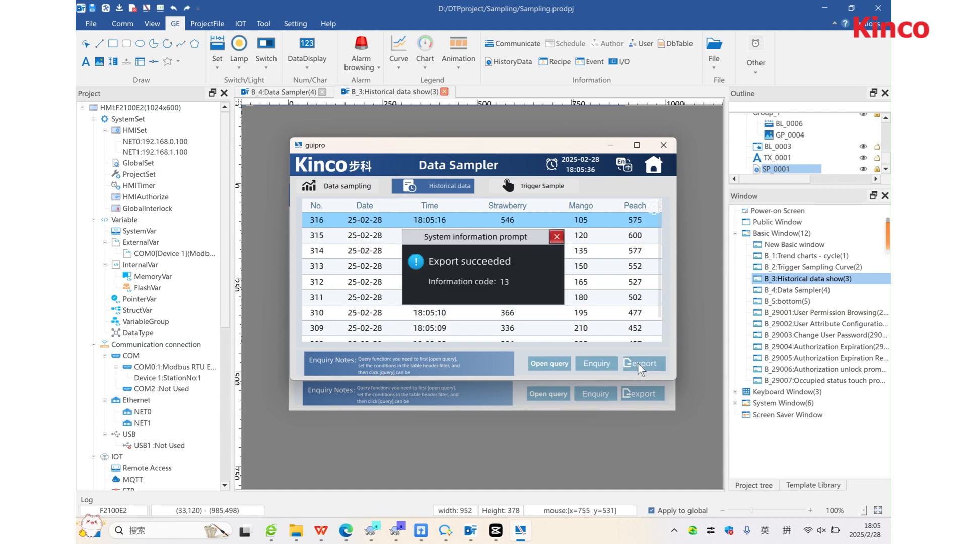
Switch to File Explorer and open the export folder Sampling > disk > hmi > data sheet inside DTPproject.
{"action": "left_click", "coordinate": [345, 502]}
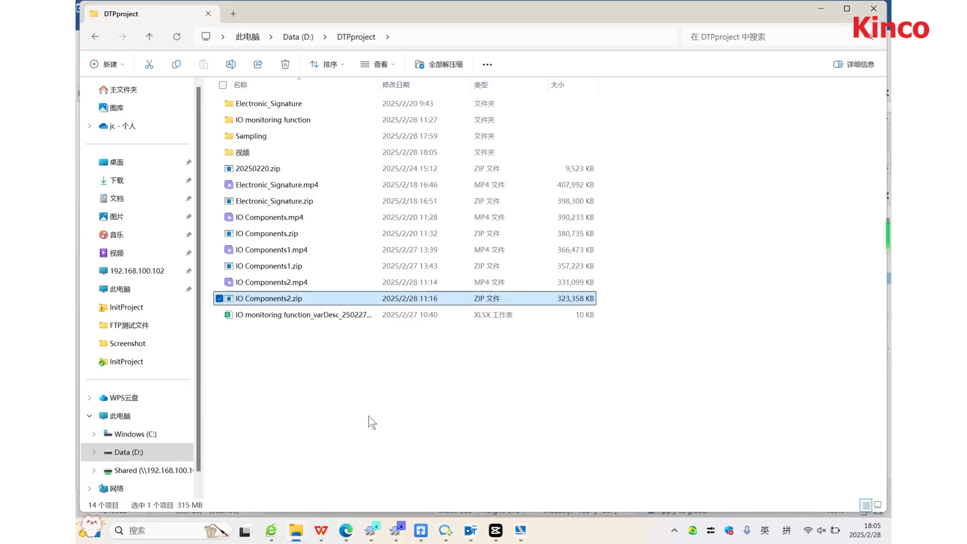
{"action": "double_click", "coordinate": [274, 135]}
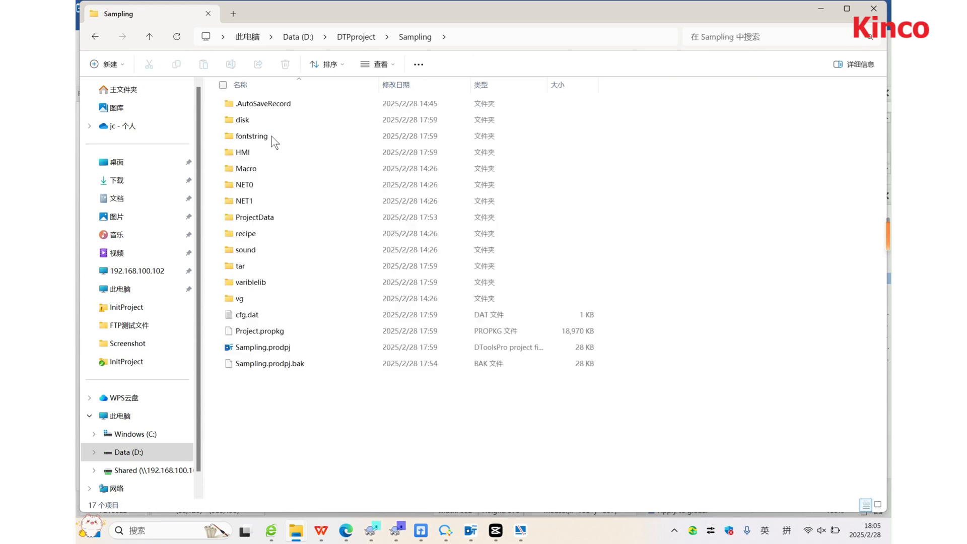
{"action": "double_click", "coordinate": [250, 120]}
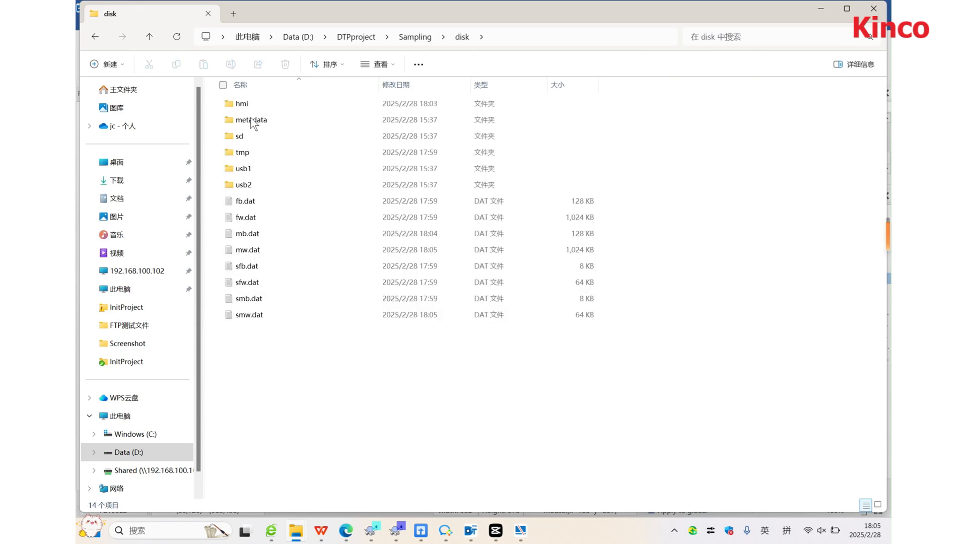
{"action": "double_click", "coordinate": [254, 120]}
{"action": "double_click", "coordinate": [256, 107]}
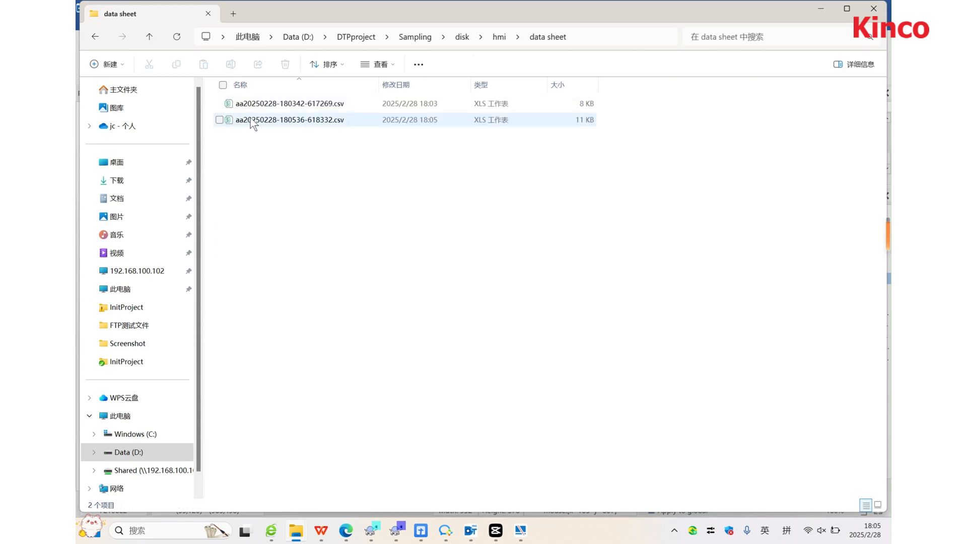
{"action": "left_click", "coordinate": [259, 121]}
{"action": "double_click", "coordinate": [258, 121]}
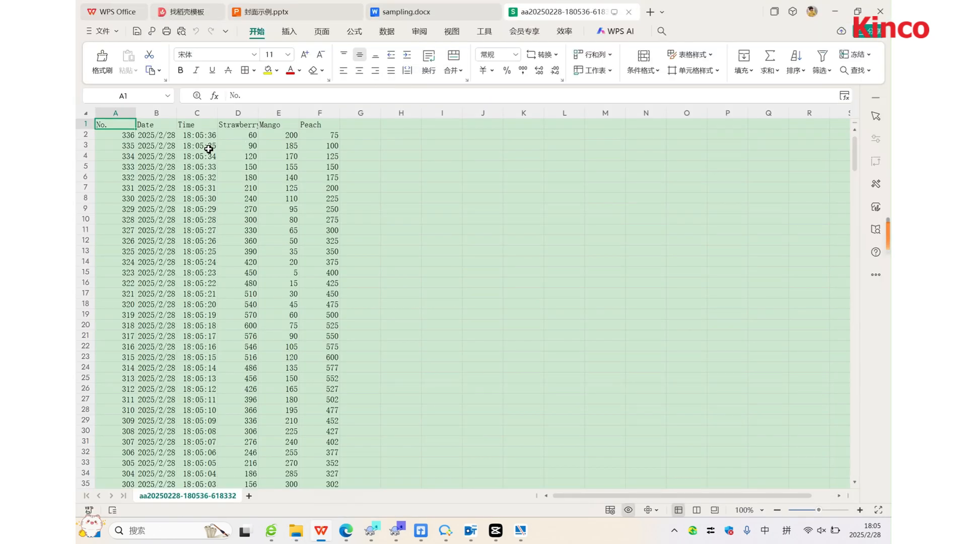
{"action": "scroll", "coordinate": [179, 140], "scroll_direction": "down", "scroll_amount": 2}
{"action": "scroll", "coordinate": [178, 140], "scroll_direction": "down", "scroll_amount": 20}
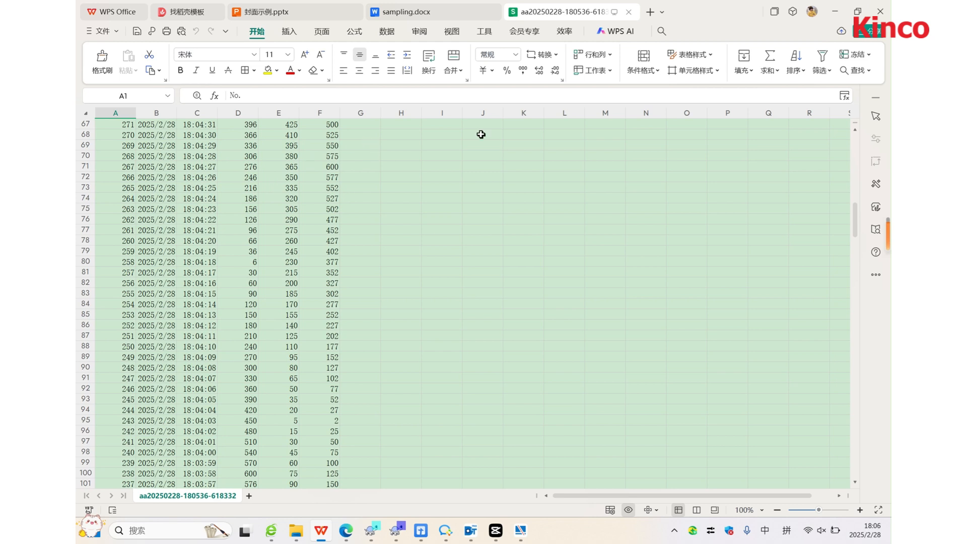
{"action": "left_click", "coordinate": [835, 12]}
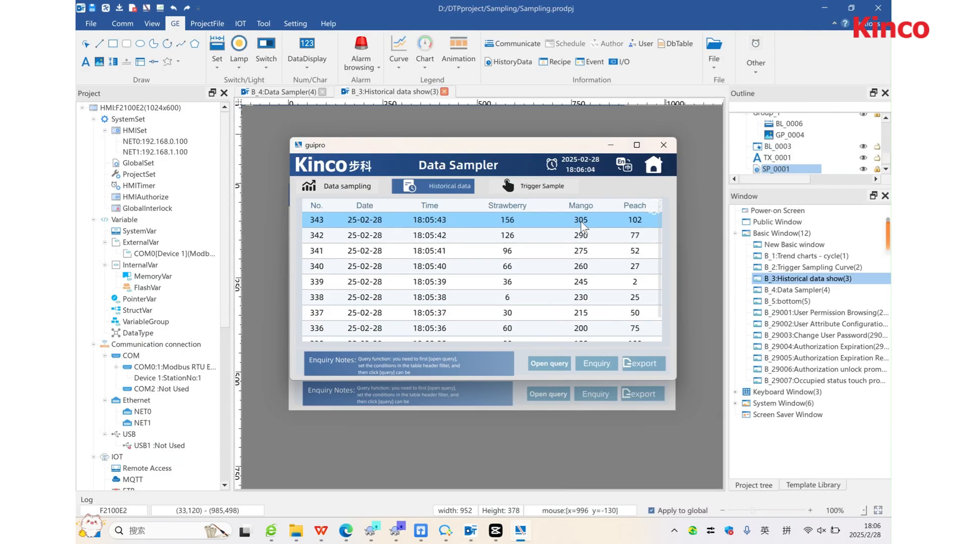